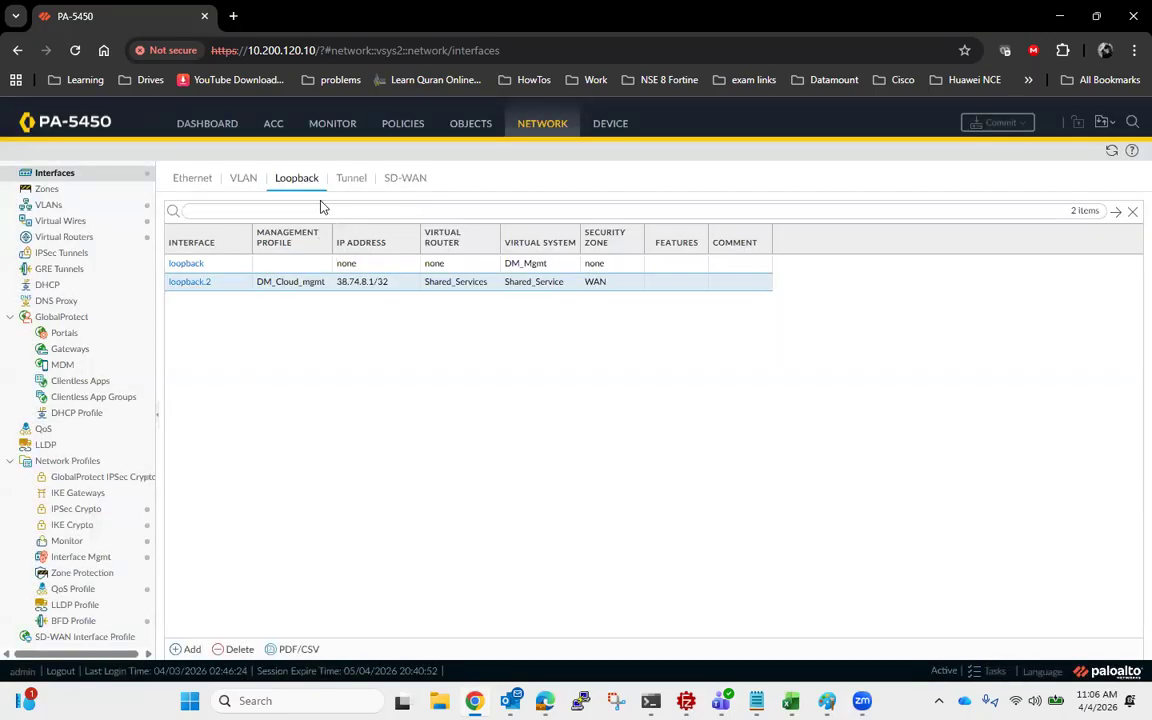
- Create a security zone named IPSEC with type Layer3 in the Shared_Service virtual system
left_click(80, 190)
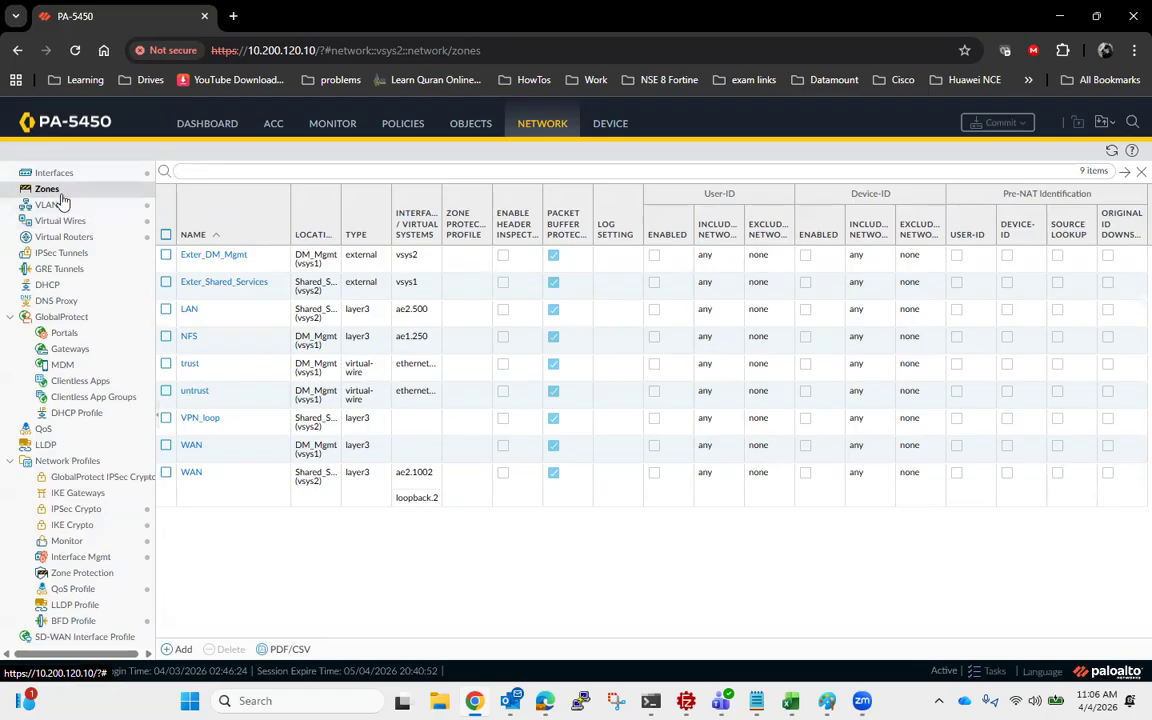
left_click(181, 650)
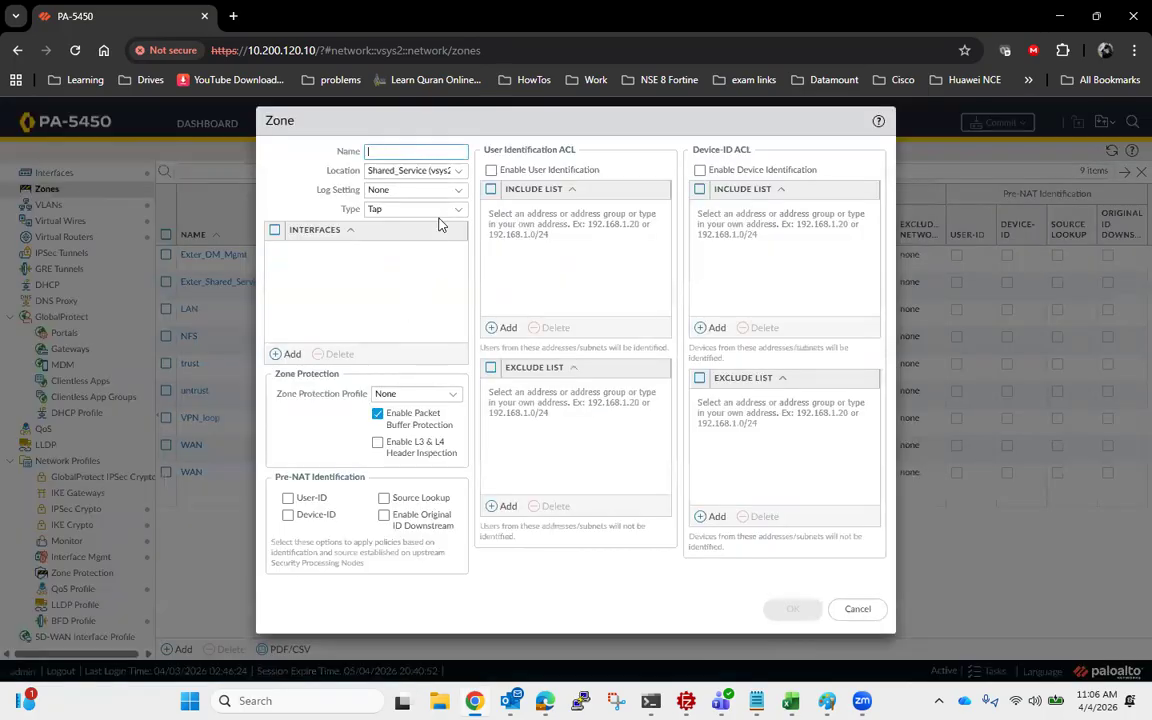
type("IPSEC")
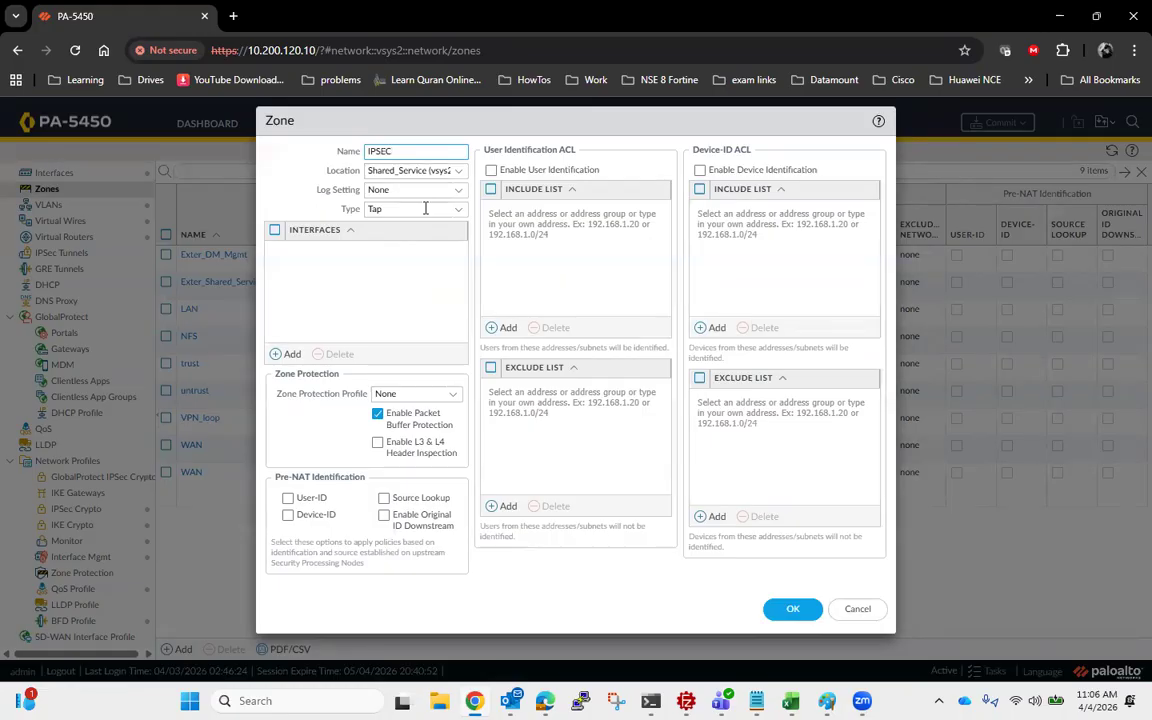
left_click(459, 190)
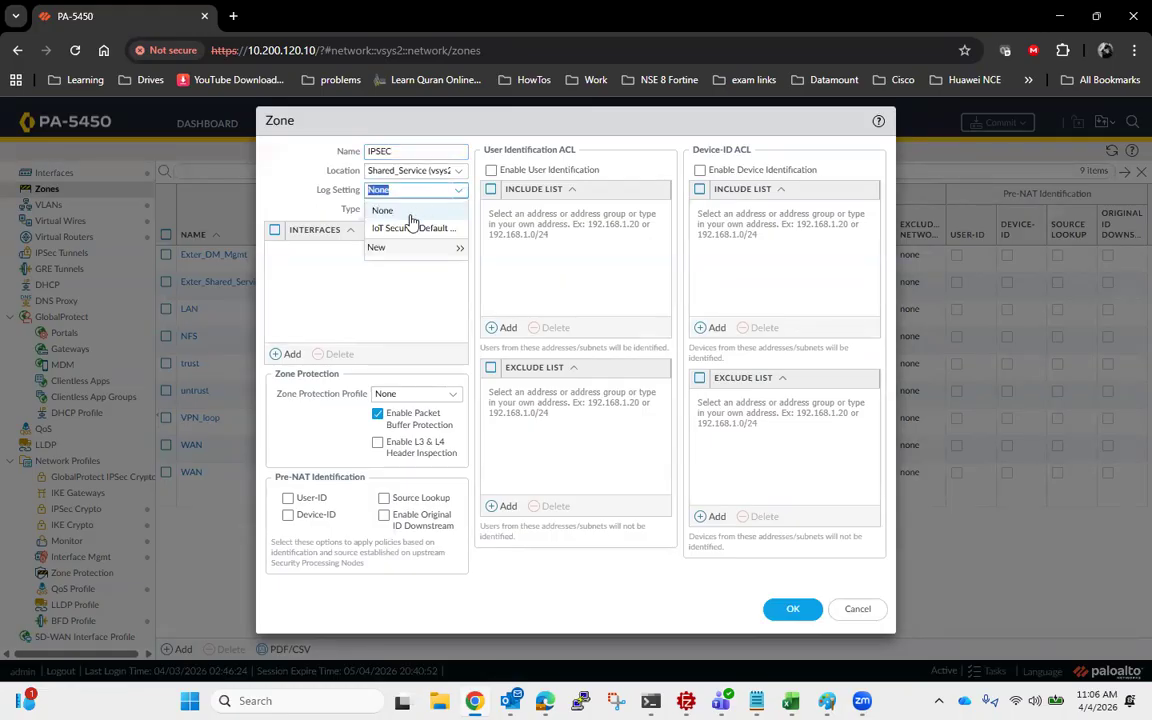
left_click(398, 293)
left_click(458, 209)
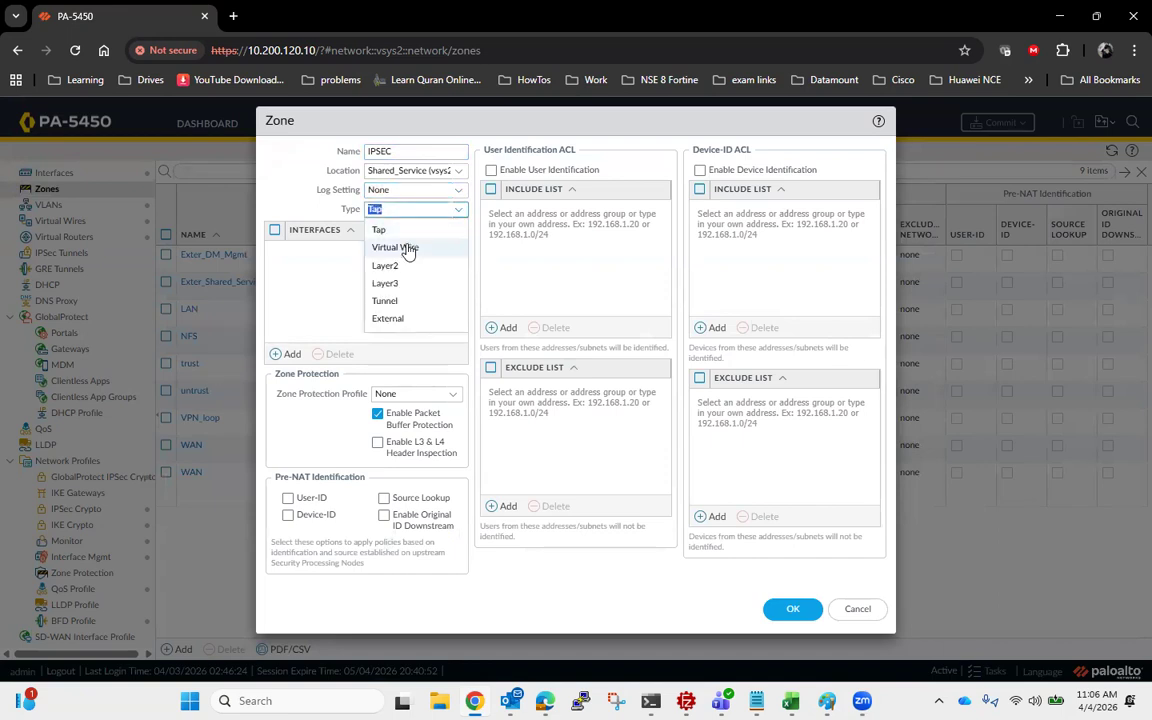
left_click(398, 287)
left_click(775, 634)
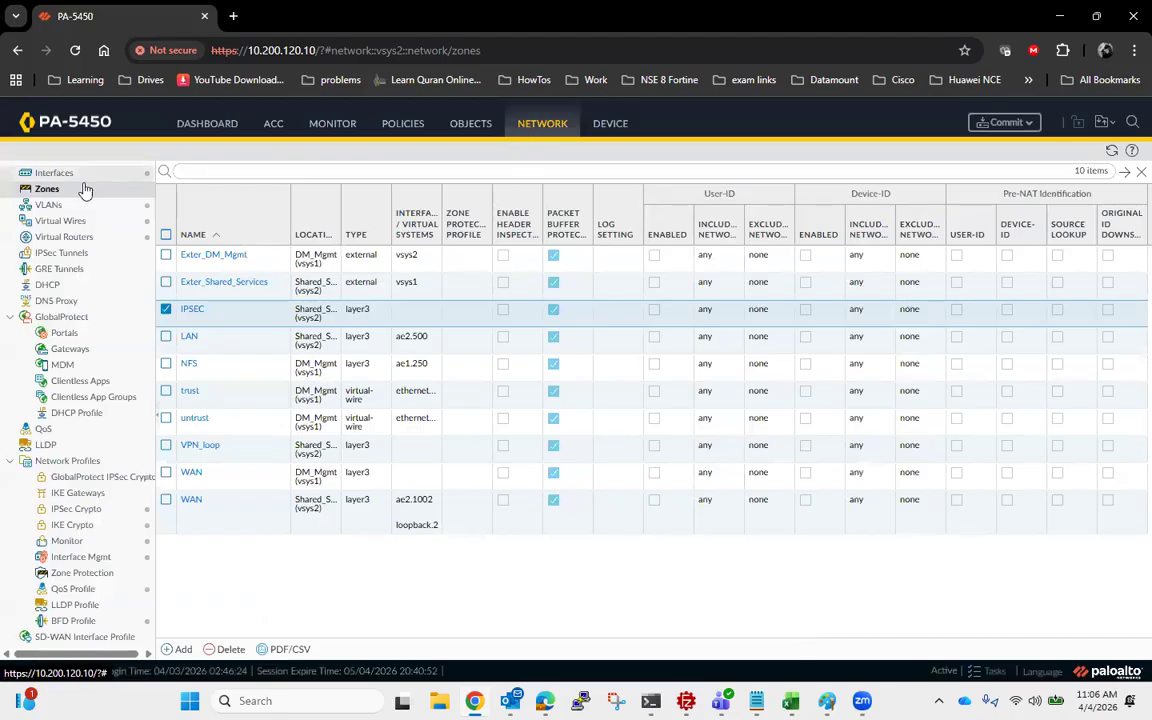
- Add a tunnel interface numbered 2 and assign it to the Shared_Services virtual router
left_click(50, 174)
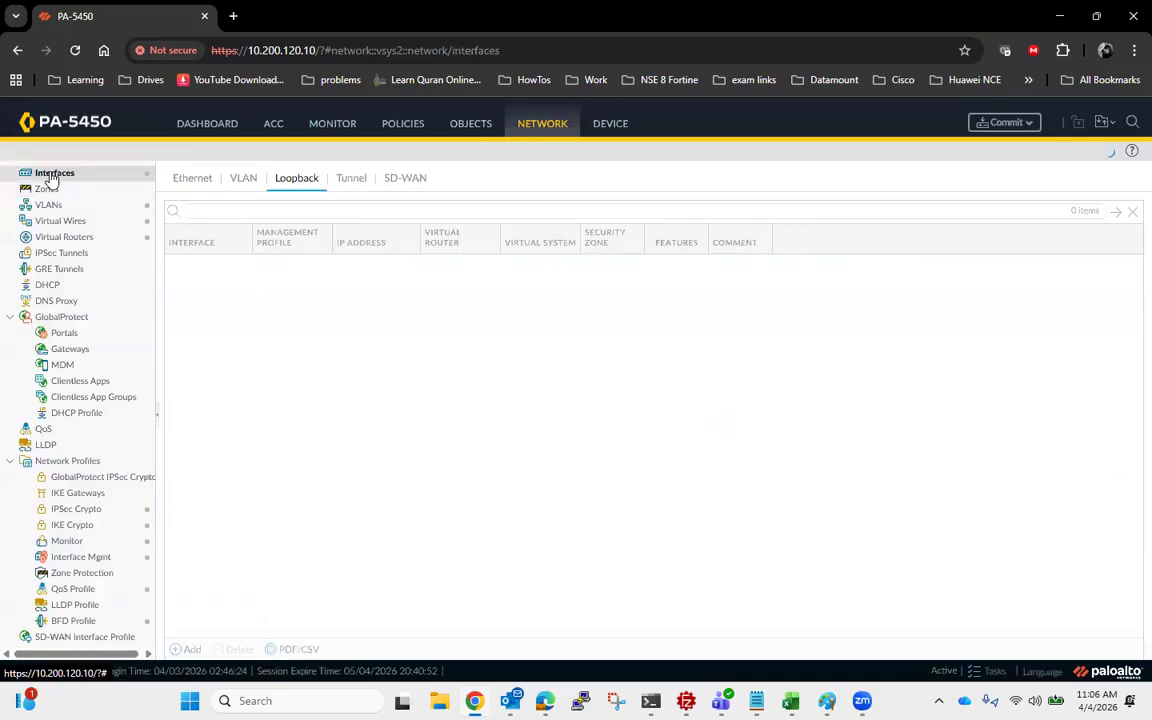
left_click(352, 180)
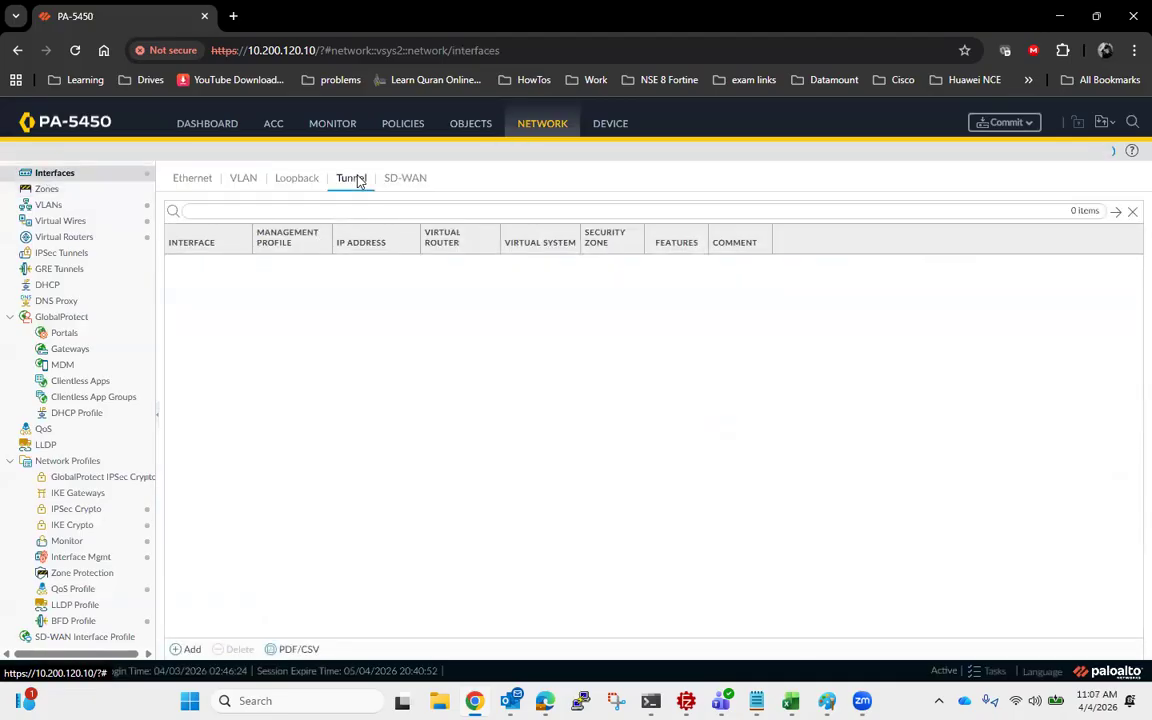
left_click(187, 649)
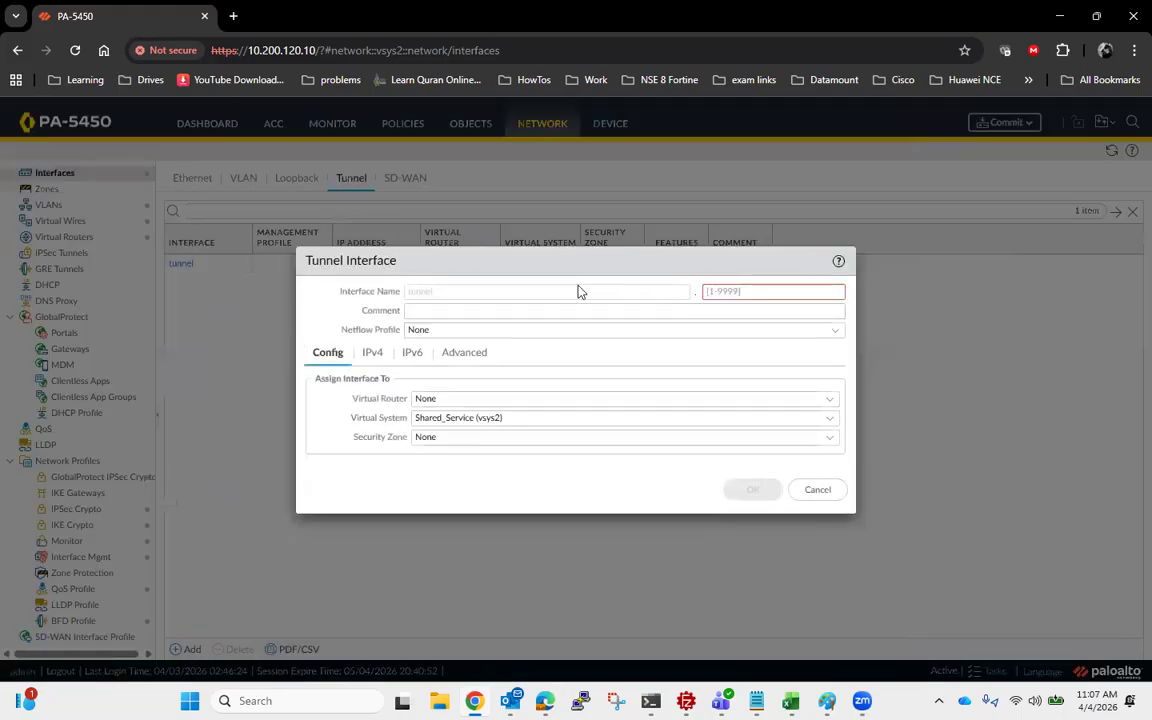
left_click(725, 290)
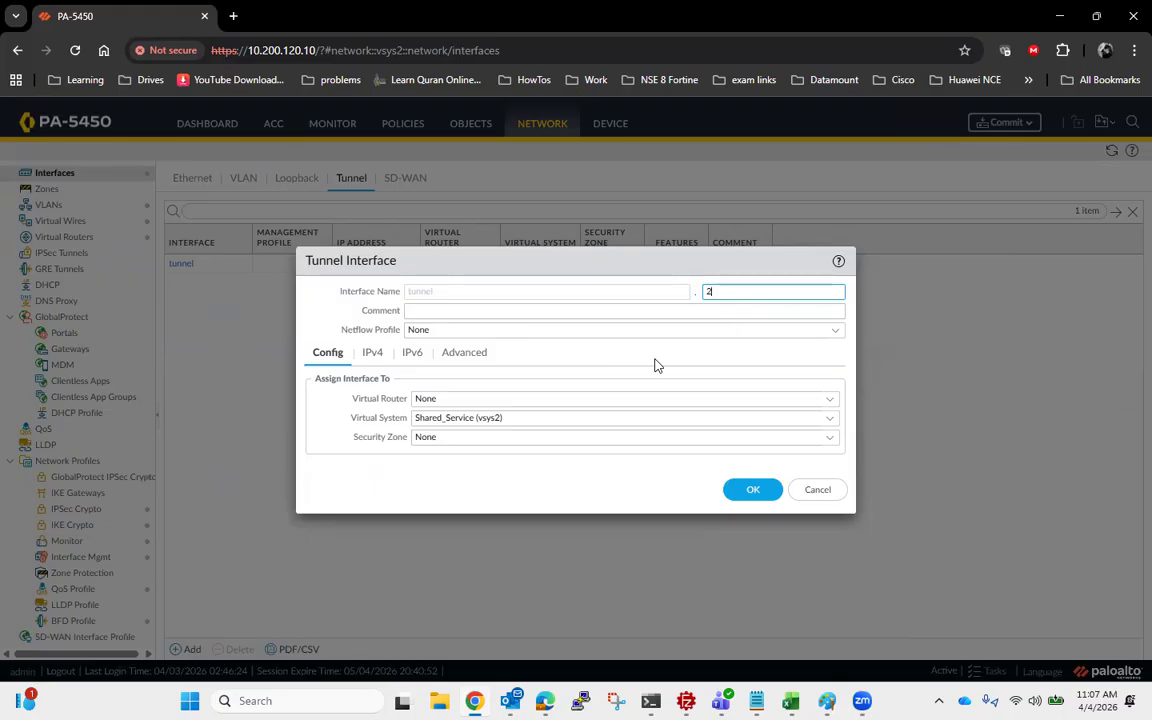
left_click(828, 400)
left_click(474, 473)
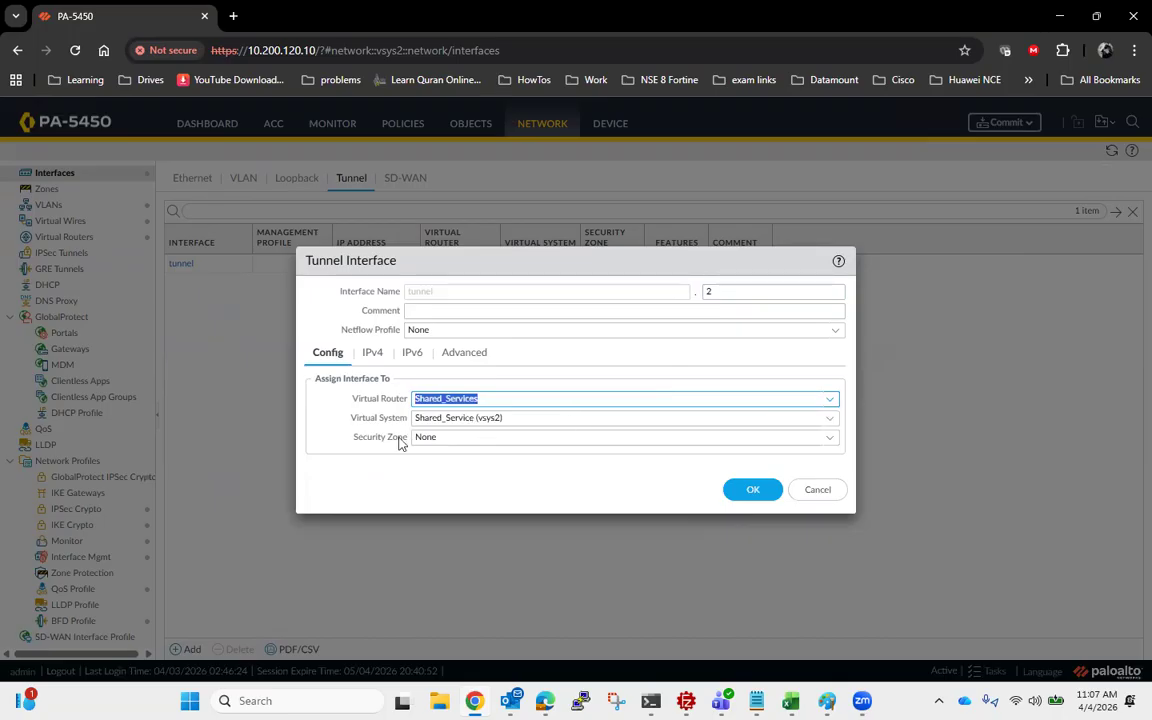
- Assign the tunnel interface to the IPSEC security zone, review its IPv4, IPv6 and advanced settings, and save it
left_click(828, 438)
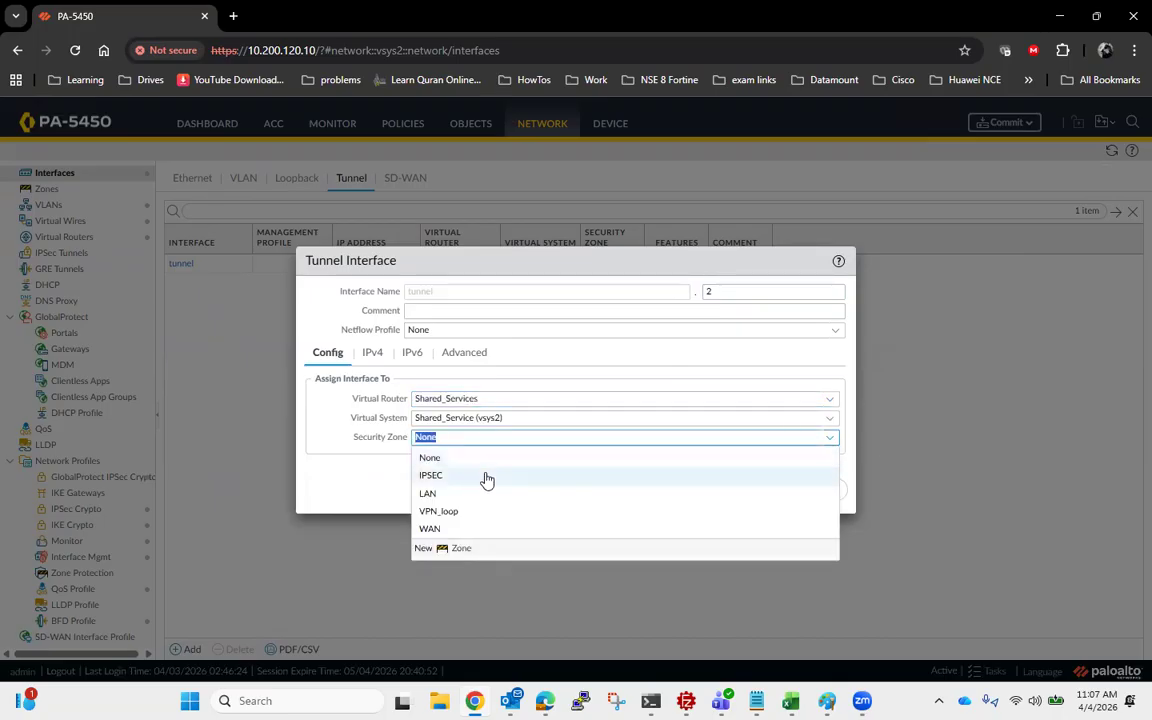
left_click(487, 477)
left_click(474, 353)
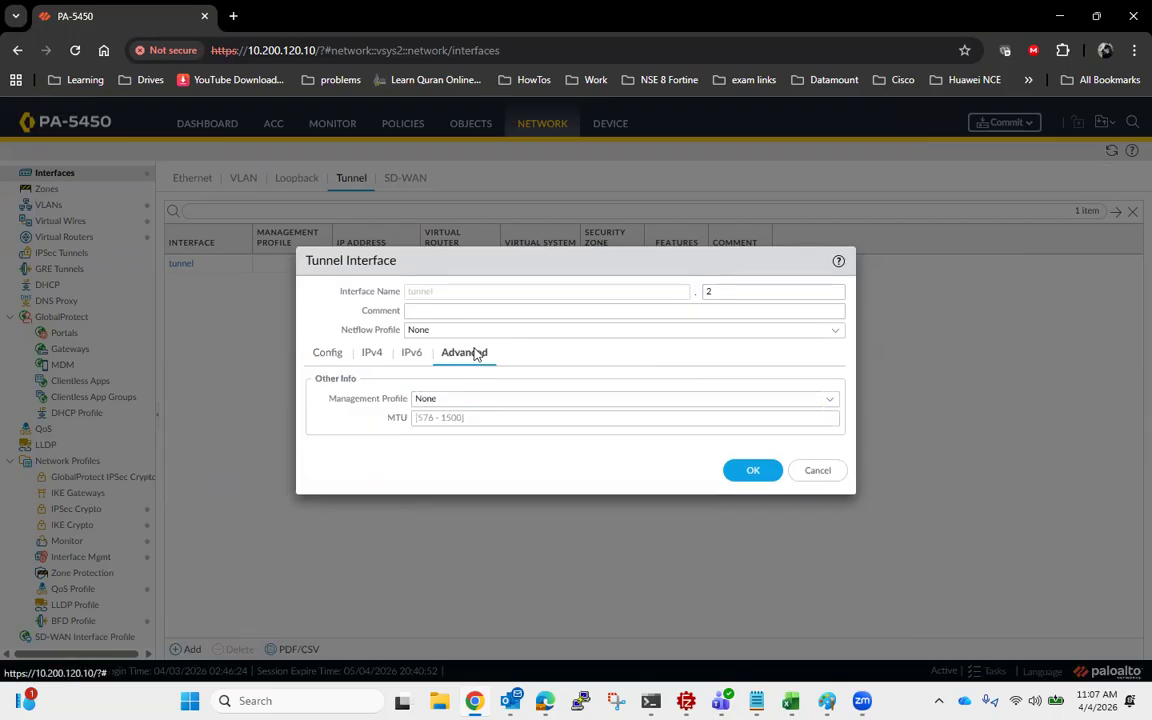
left_click(328, 354)
left_click(410, 355)
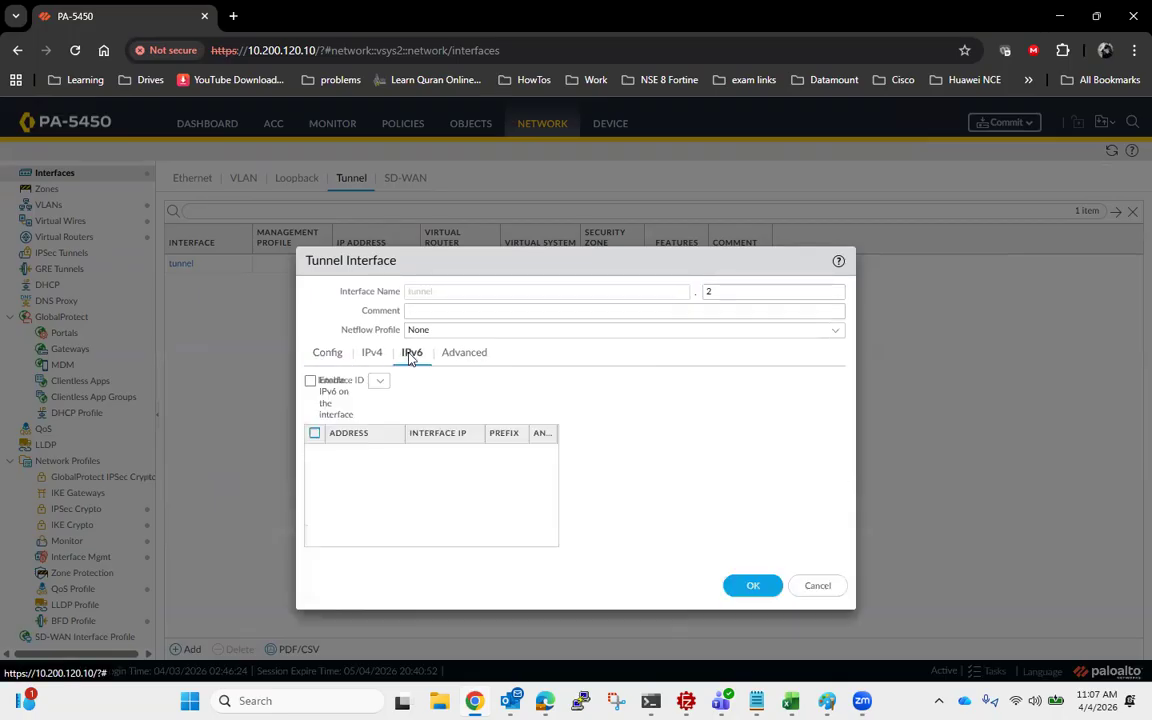
left_click(328, 353)
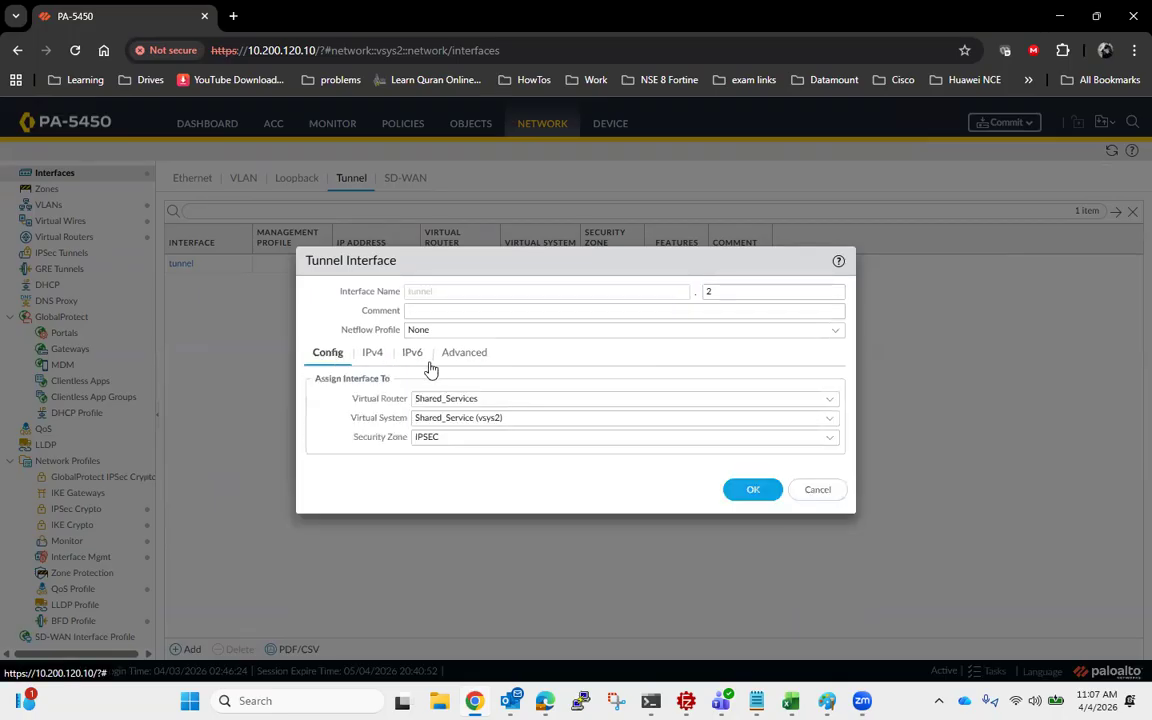
left_click(372, 355)
left_click(324, 355)
left_click(756, 490)
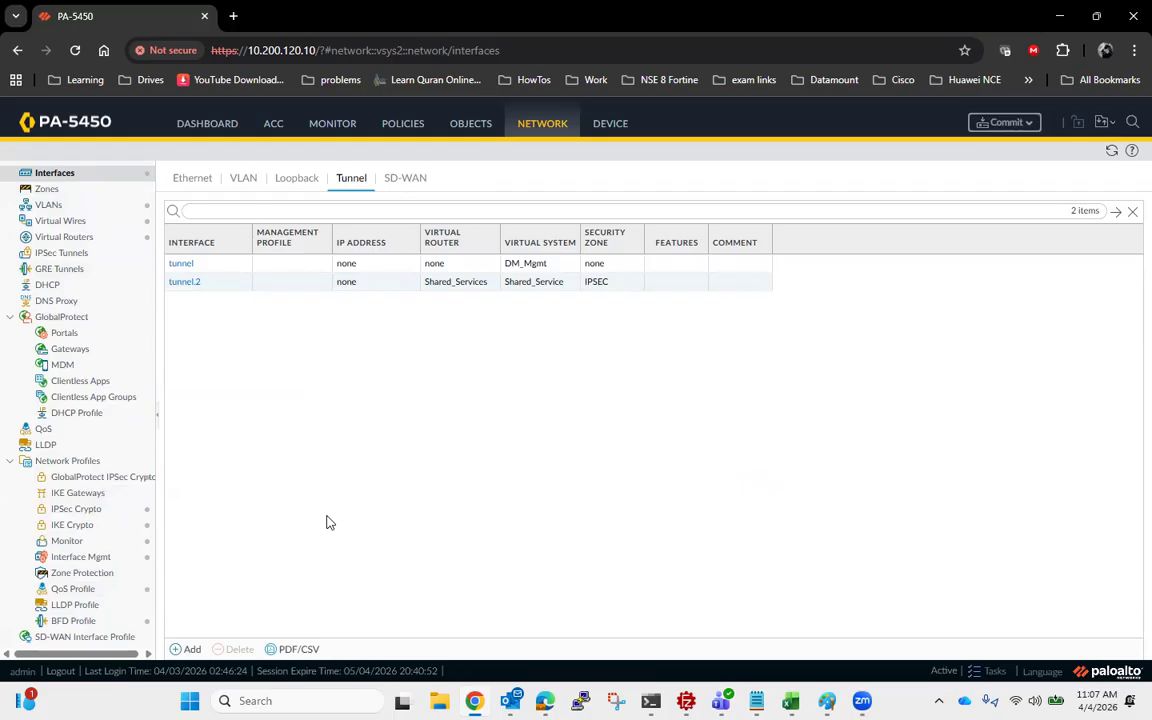
- Start a new IKE crypto profile named Crypto_IKE
left_click(100, 527)
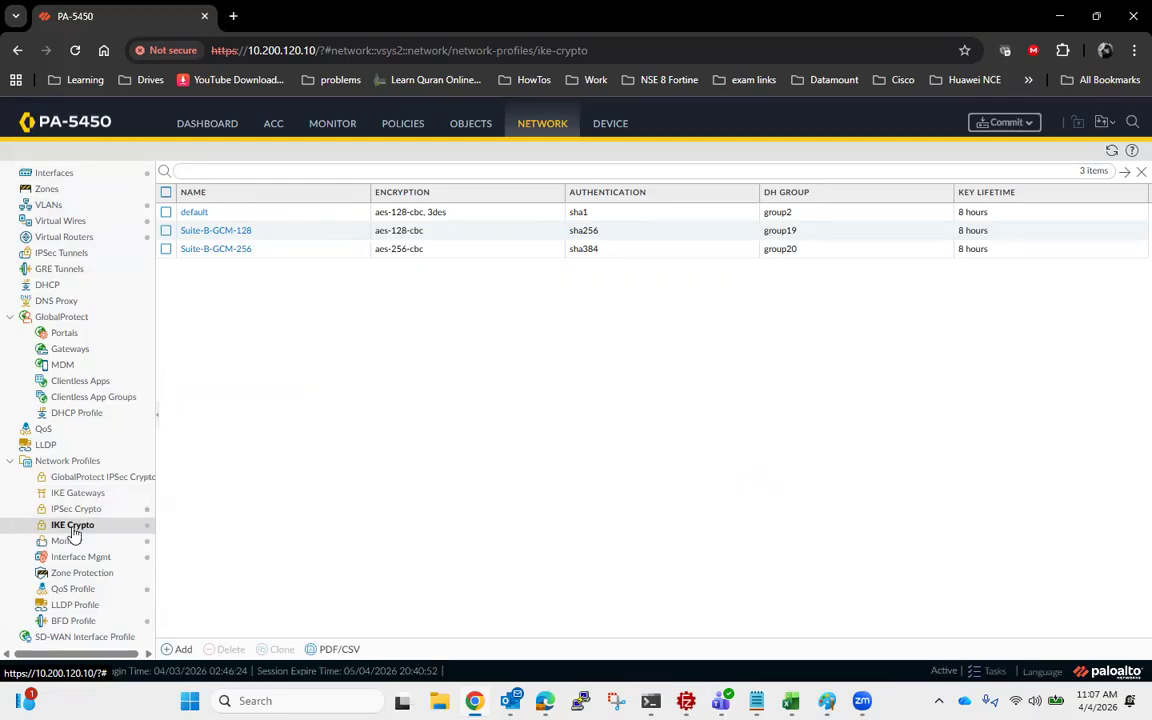
left_click(172, 649)
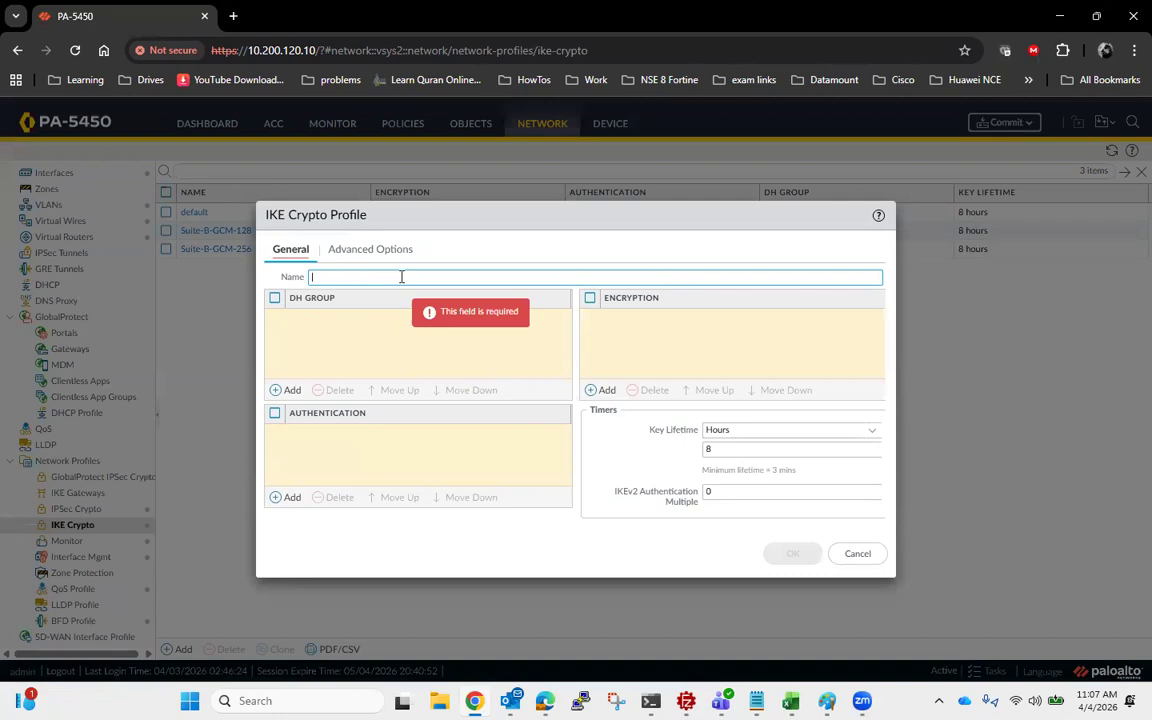
type("Crypto_IK")
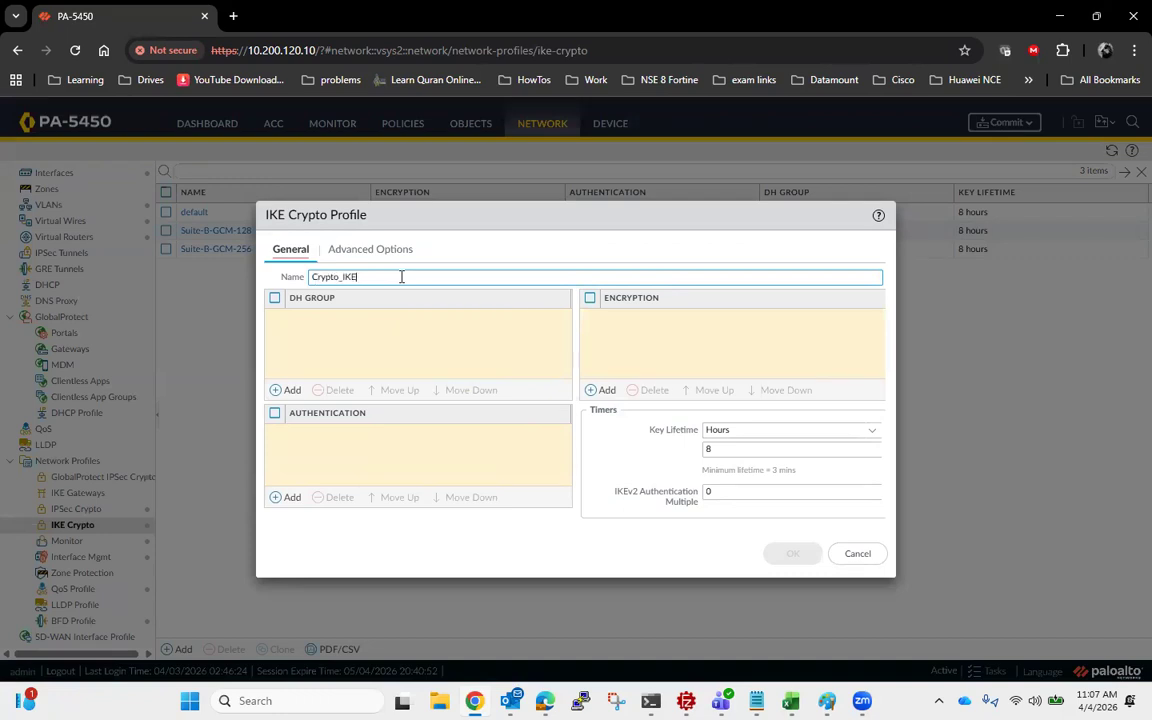
type("E")
- Add DH group14, aes-256-cbc encryption and sha256 authentication to the IKE crypto profile
left_click(284, 390)
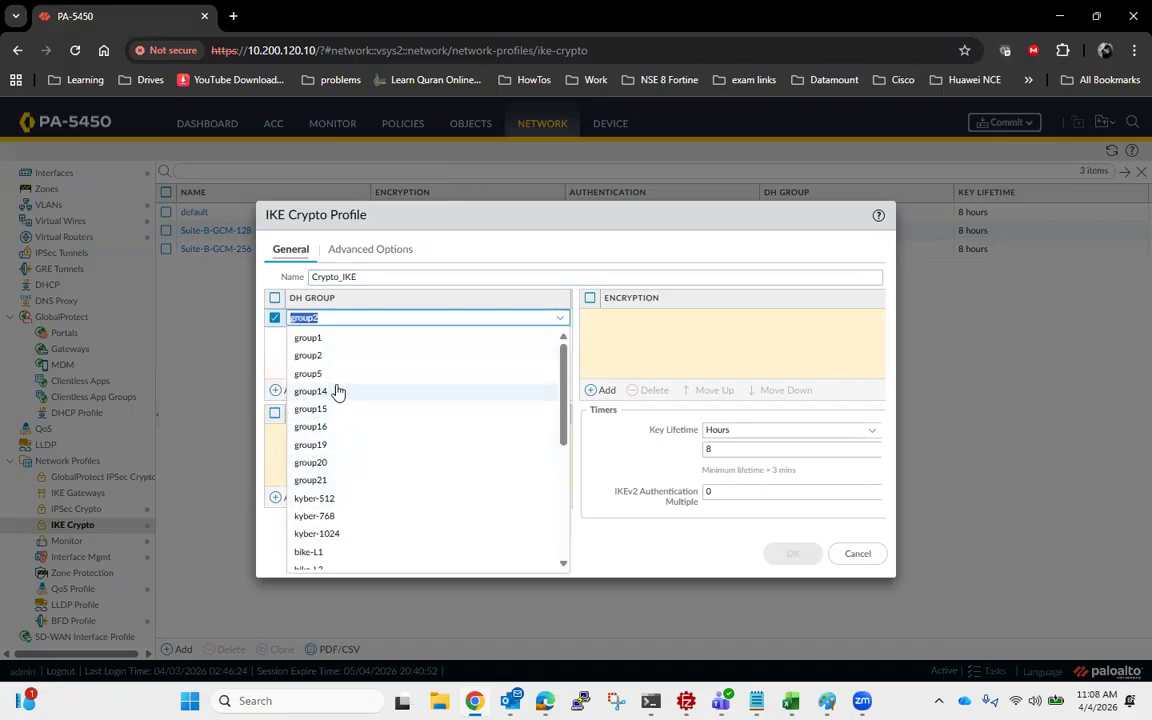
left_click(334, 391)
left_click(598, 392)
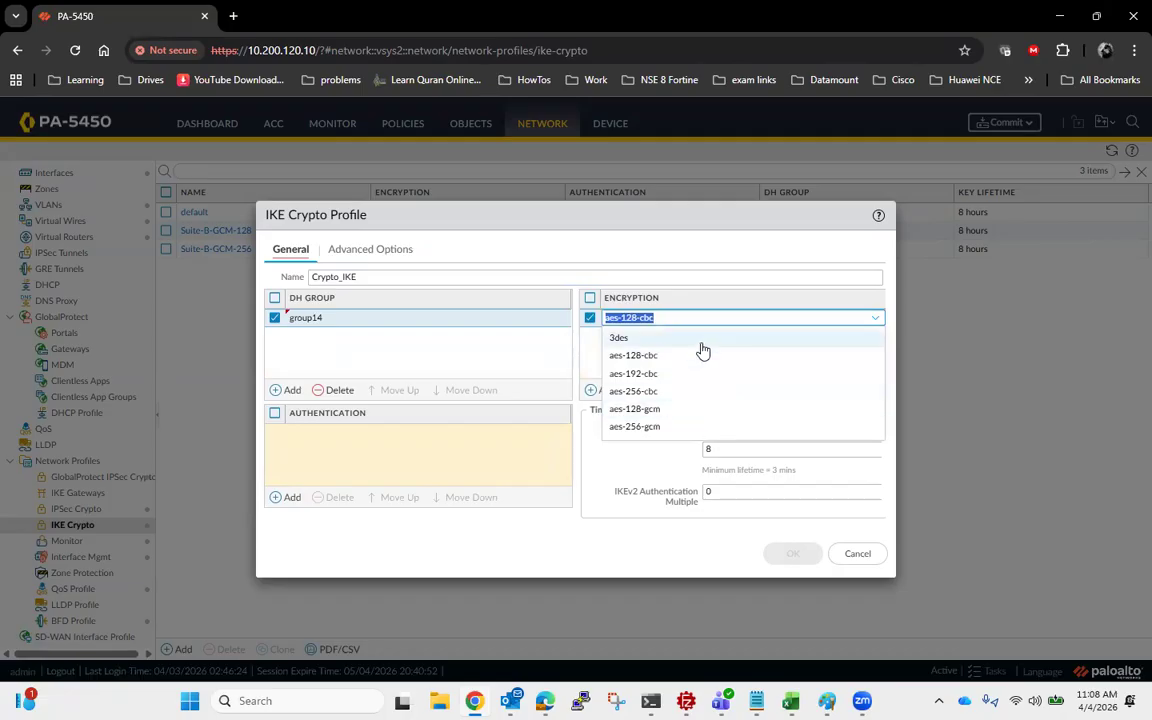
left_click(664, 392)
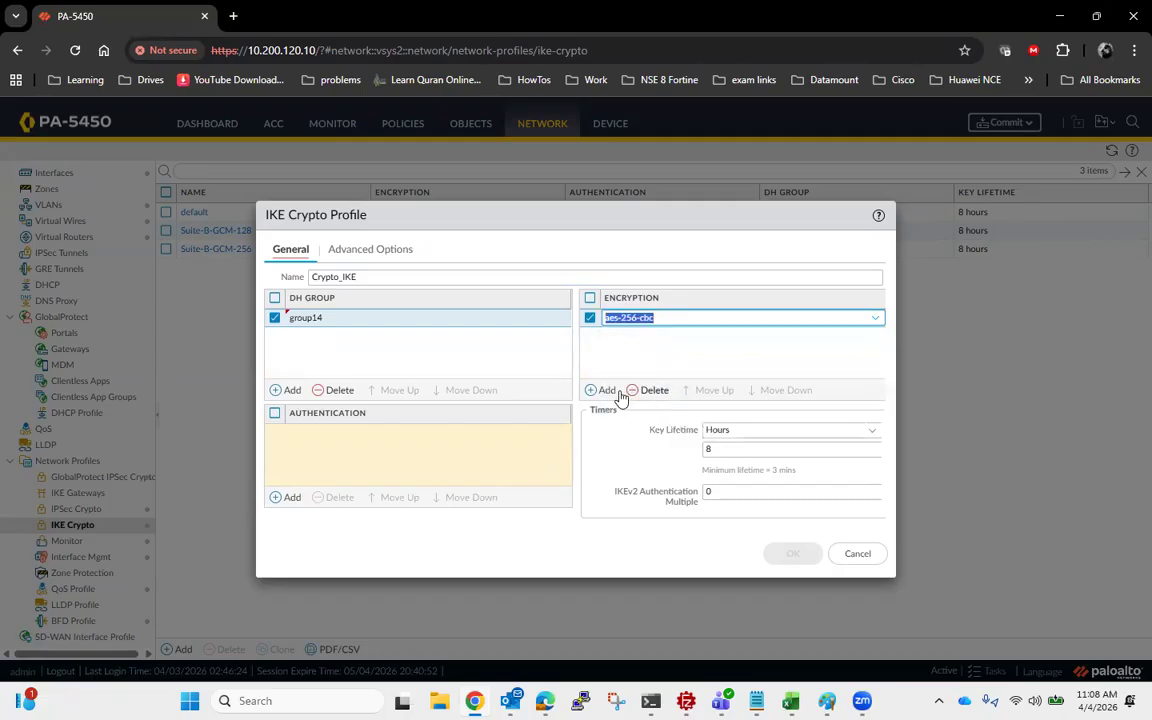
left_click(278, 500)
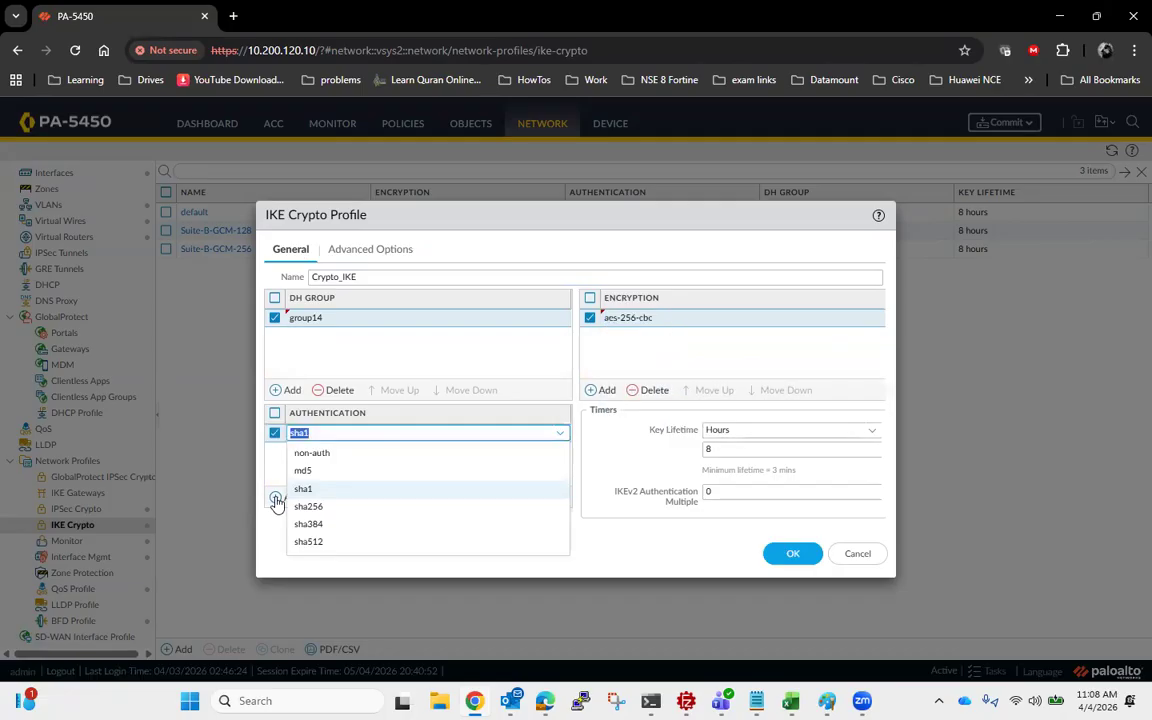
left_click(330, 508)
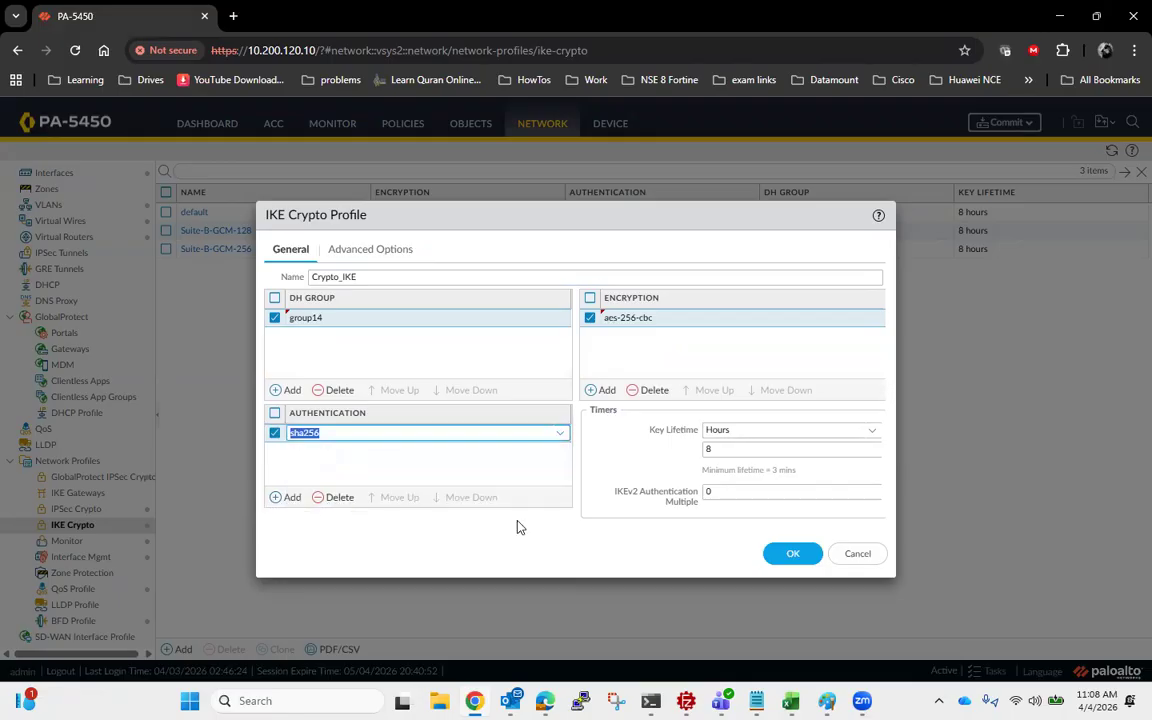
- Set the IKE key lifetime to 1440 minutes, check the advanced options, and save the profile
left_click(869, 432)
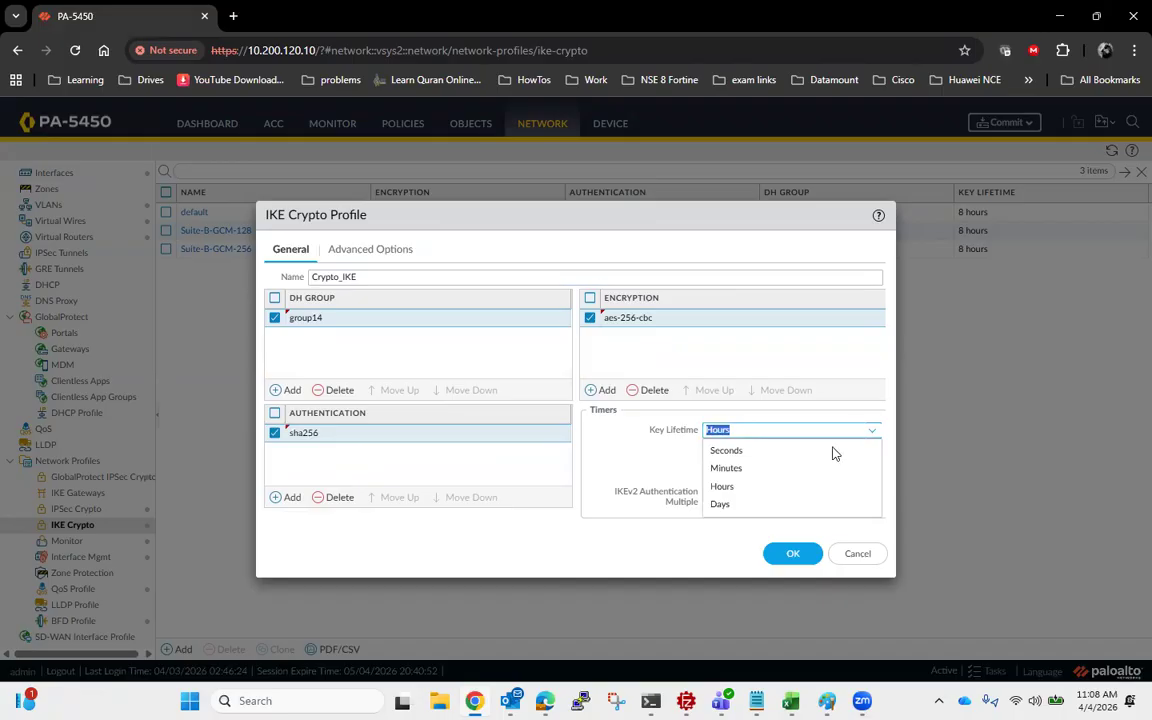
left_click(767, 467)
left_click(757, 449)
type("1440")
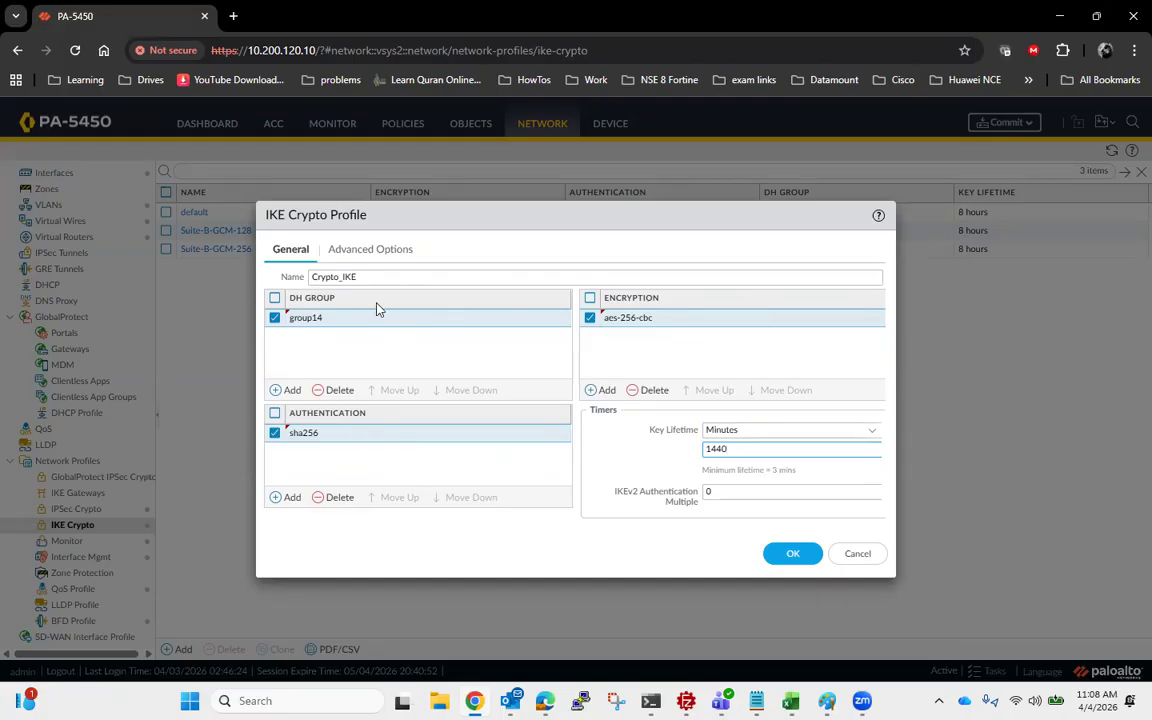
left_click(379, 255)
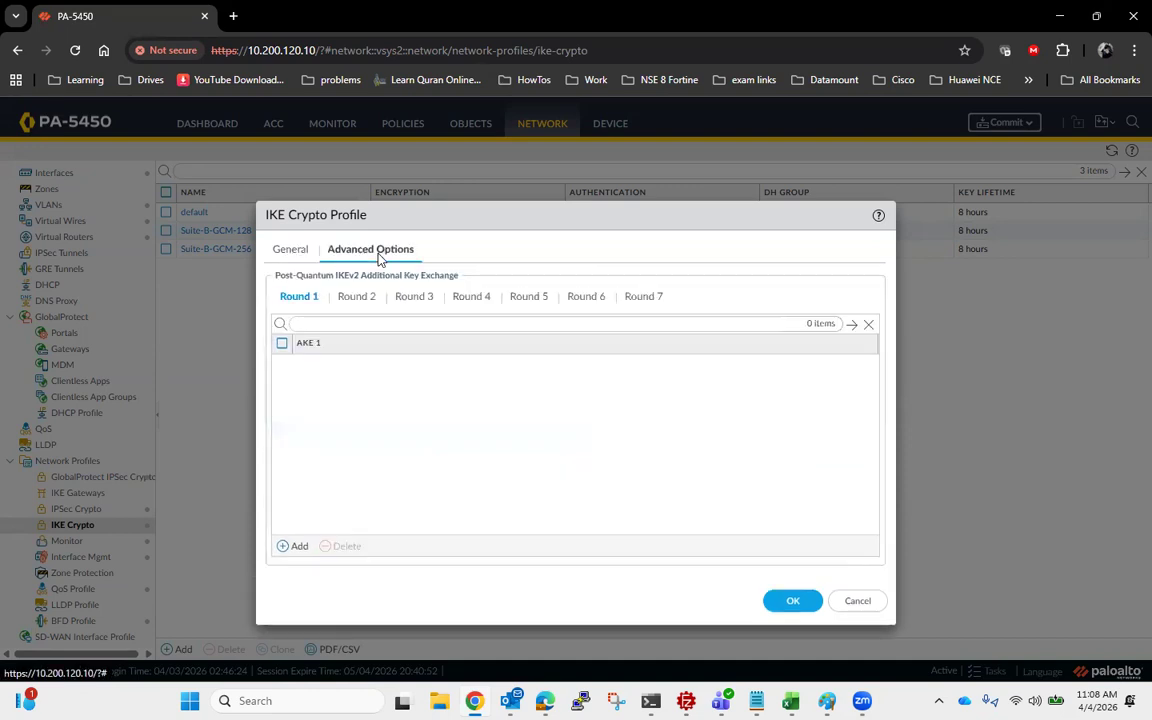
left_click(290, 249)
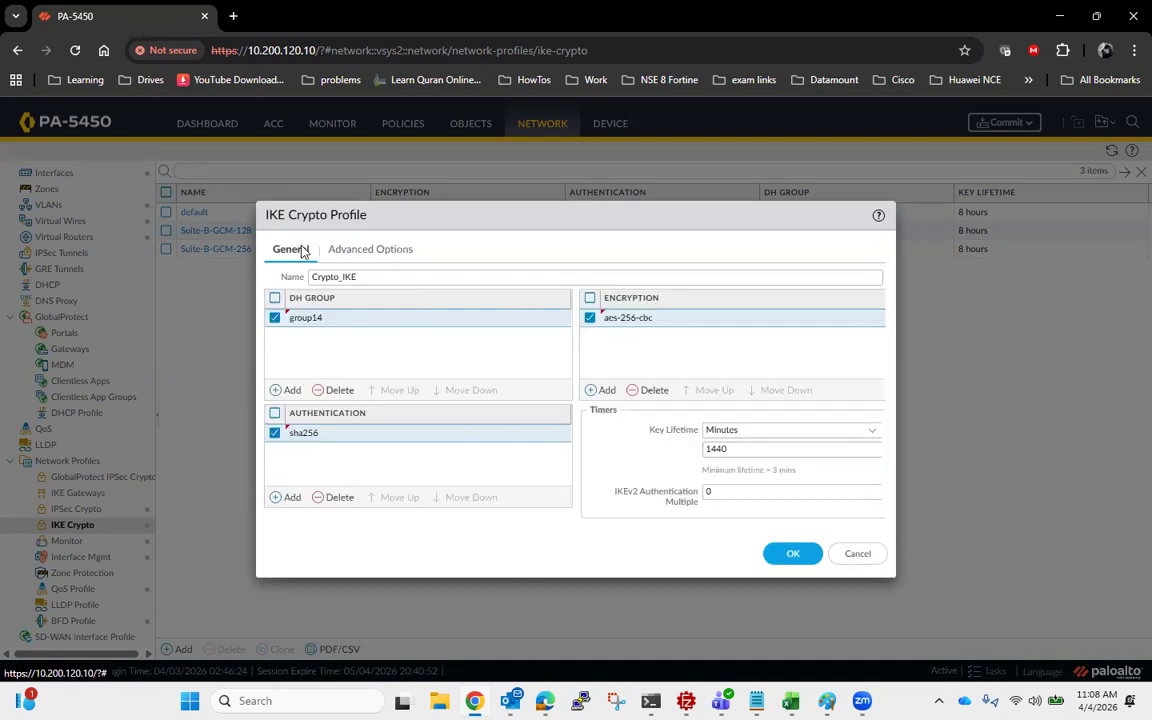
left_click(795, 554)
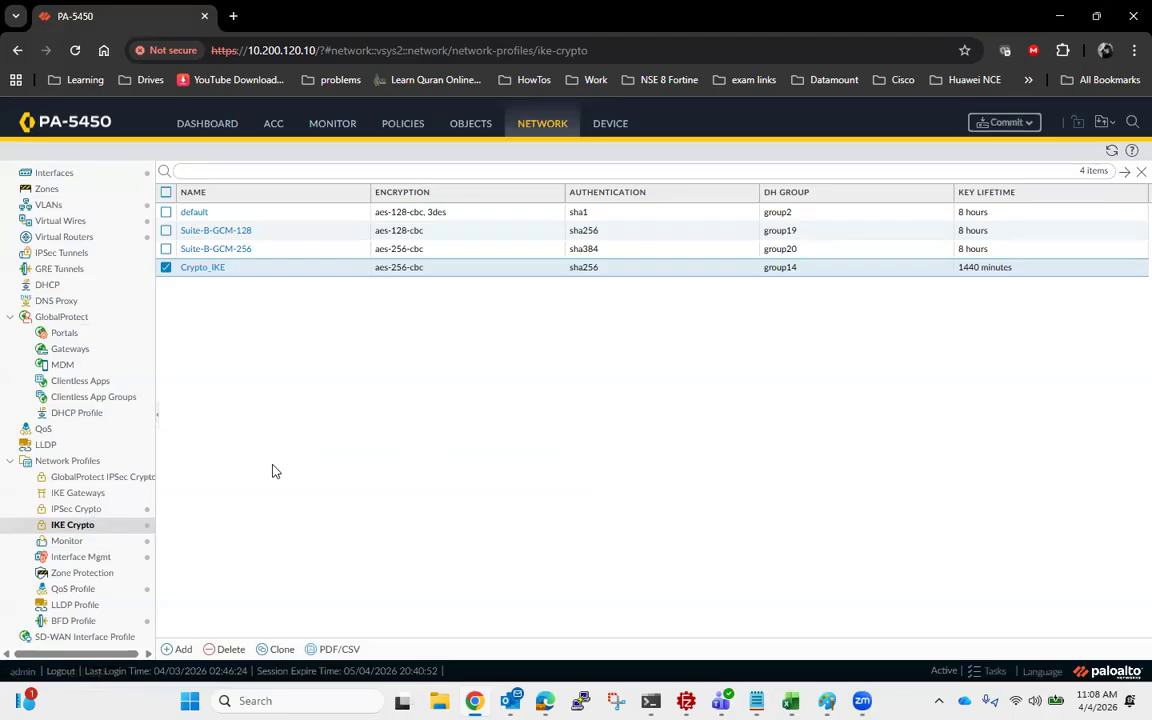
- Start a new IPSec crypto profile named IPSEC_Crytpo
left_click(96, 511)
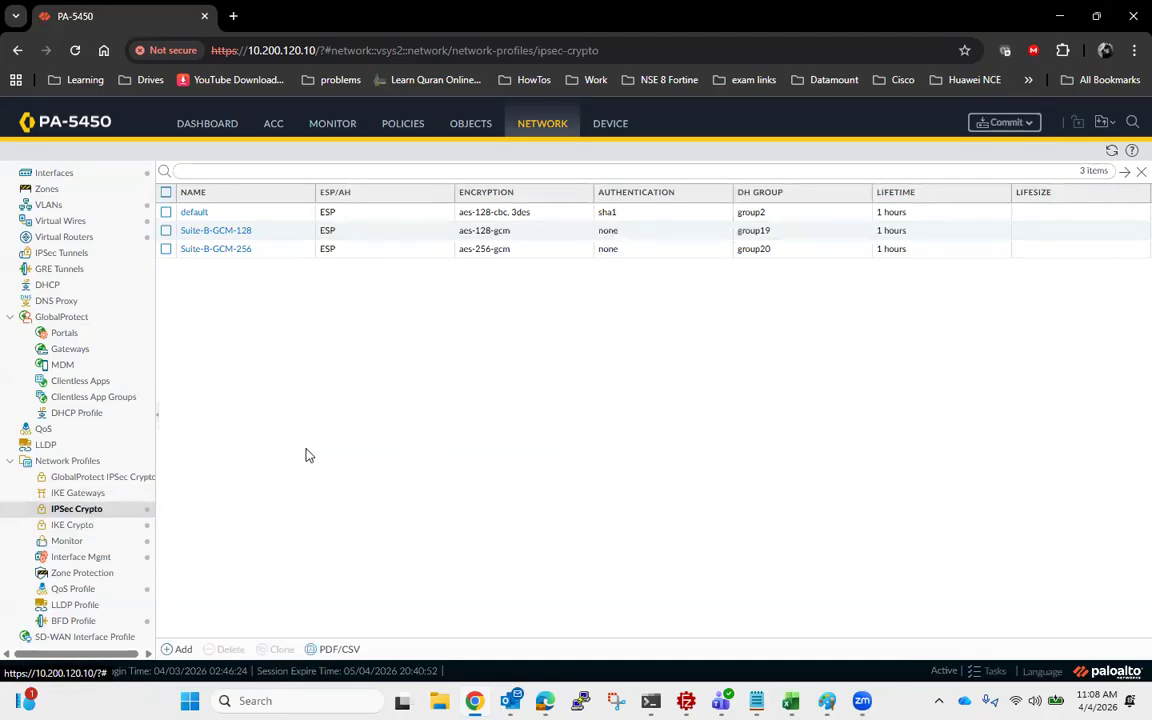
left_click(180, 649)
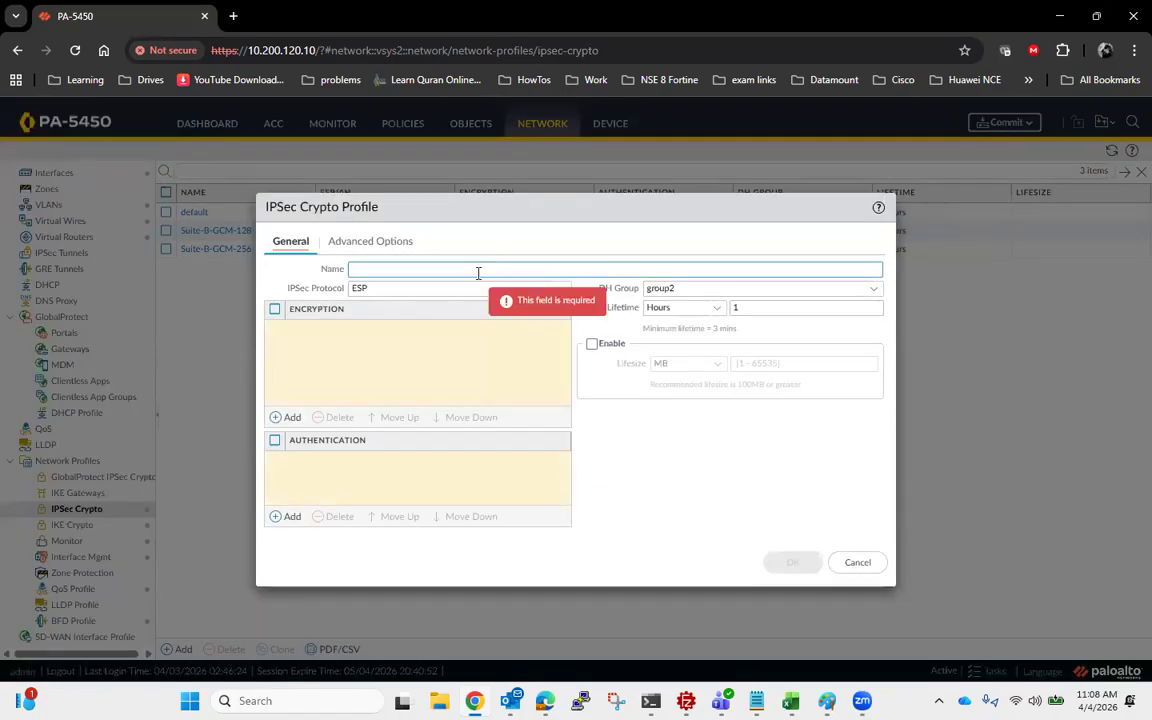
type("IPSEC")
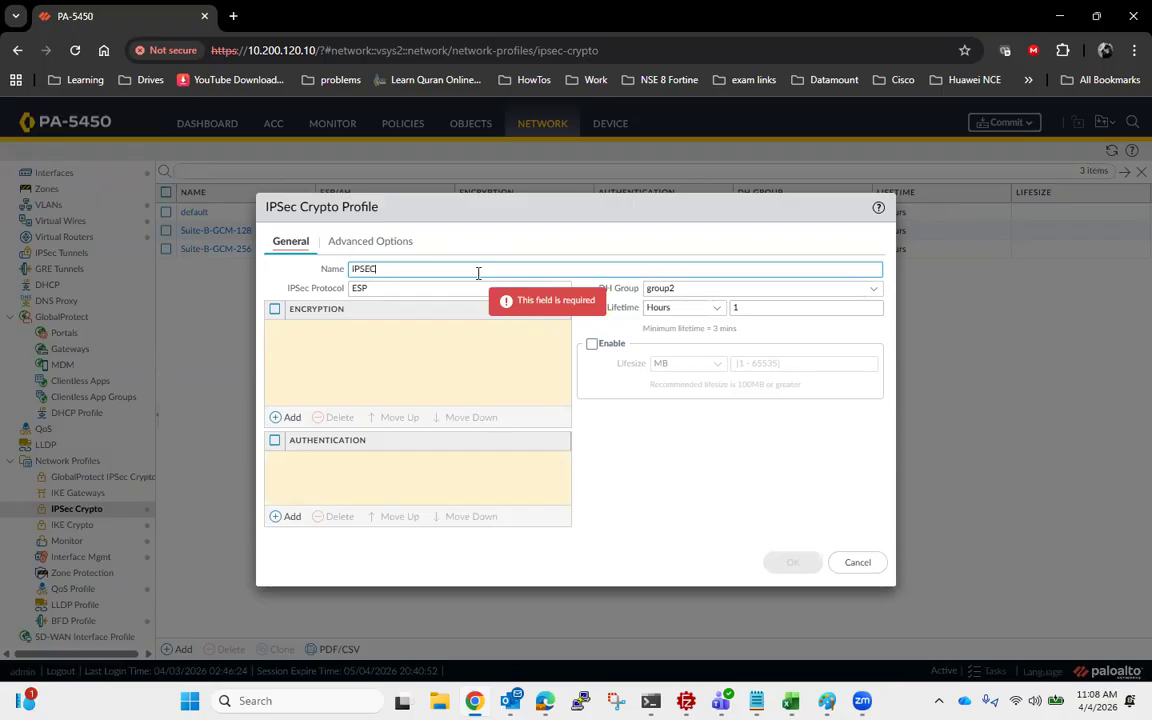
type("_Crypto")
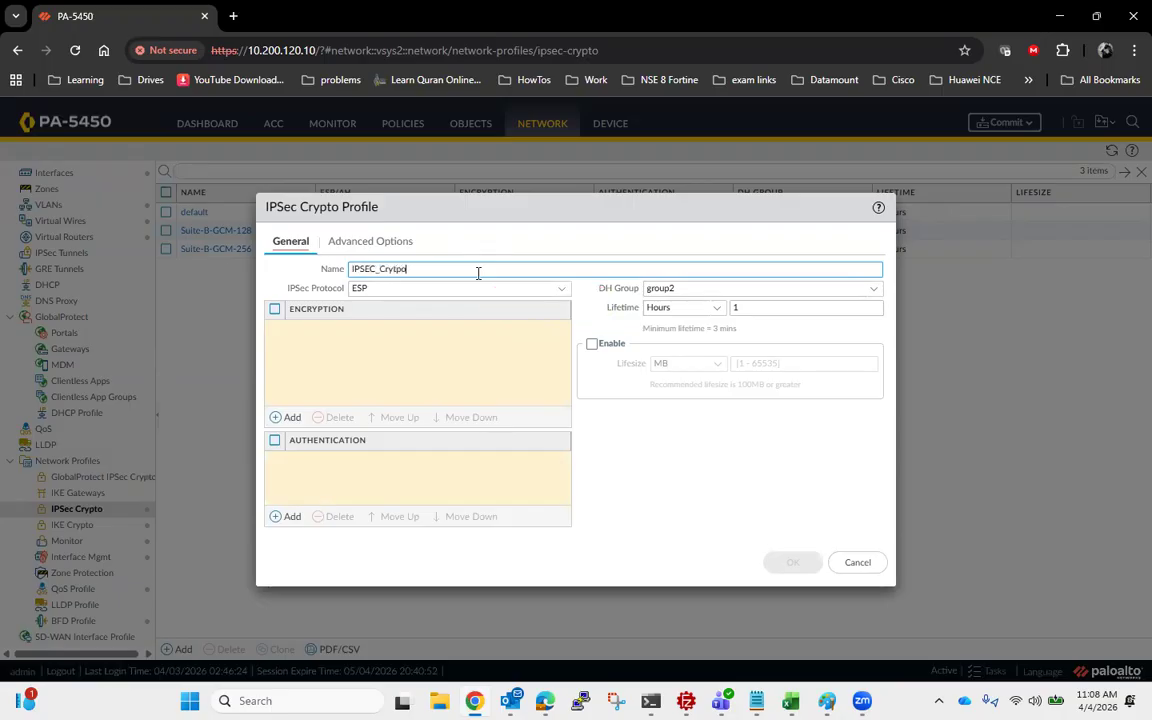
- Keep ESP as the IPSec protocol and add aes-256-cbc encryption and sha256 authentication to the IPSec crypto profile
left_click(563, 291)
left_click(563, 291)
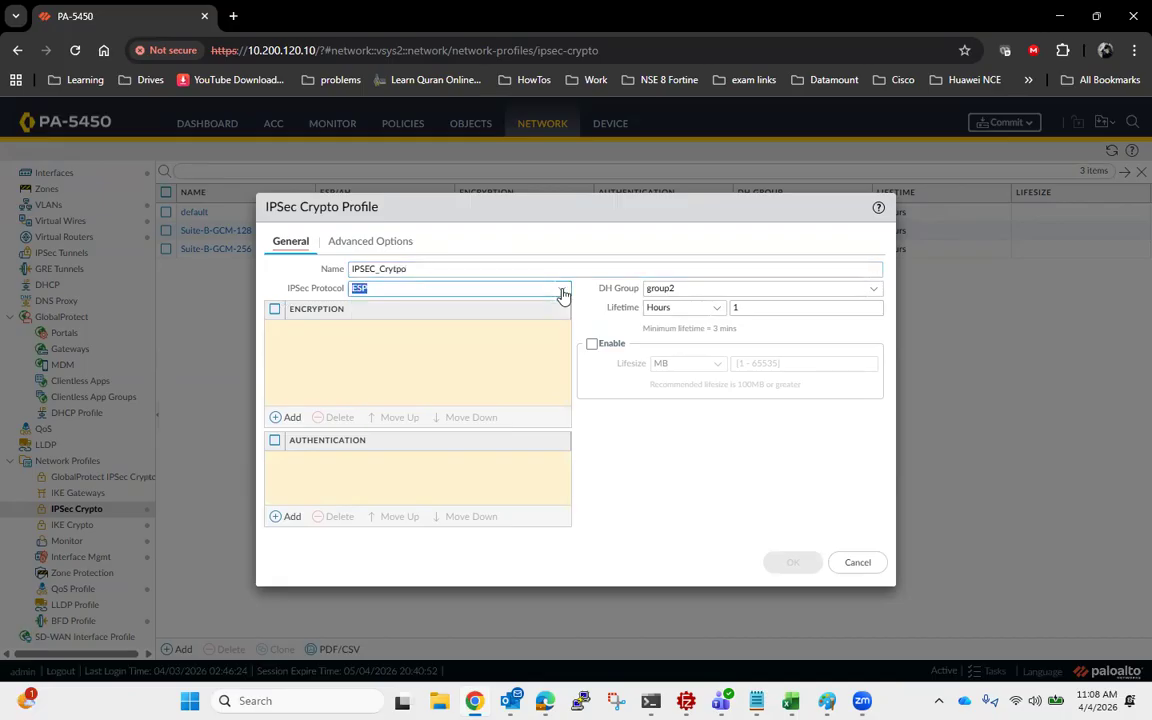
left_click(278, 418)
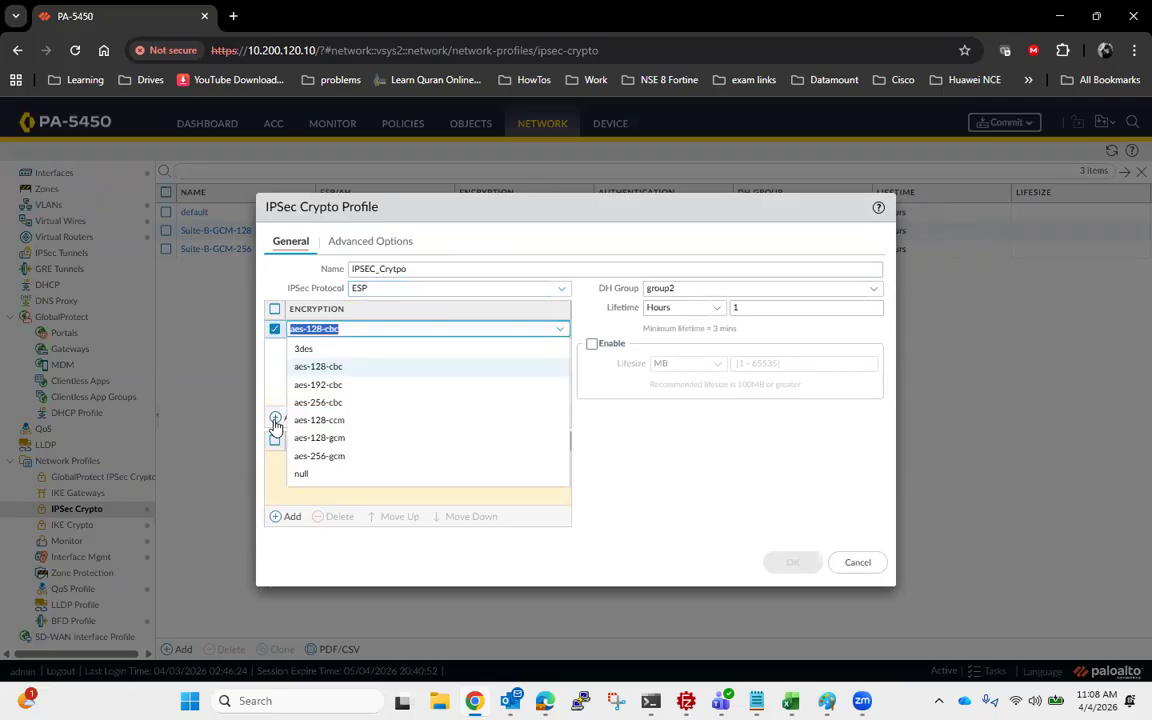
left_click(346, 403)
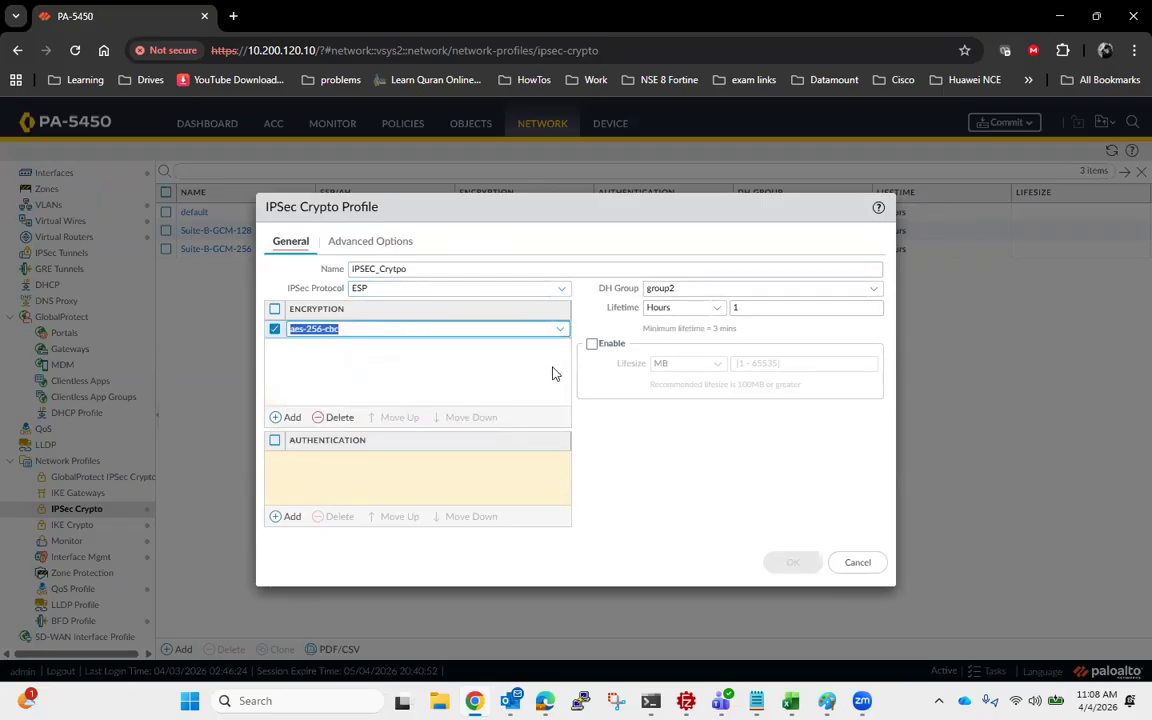
left_click(284, 516)
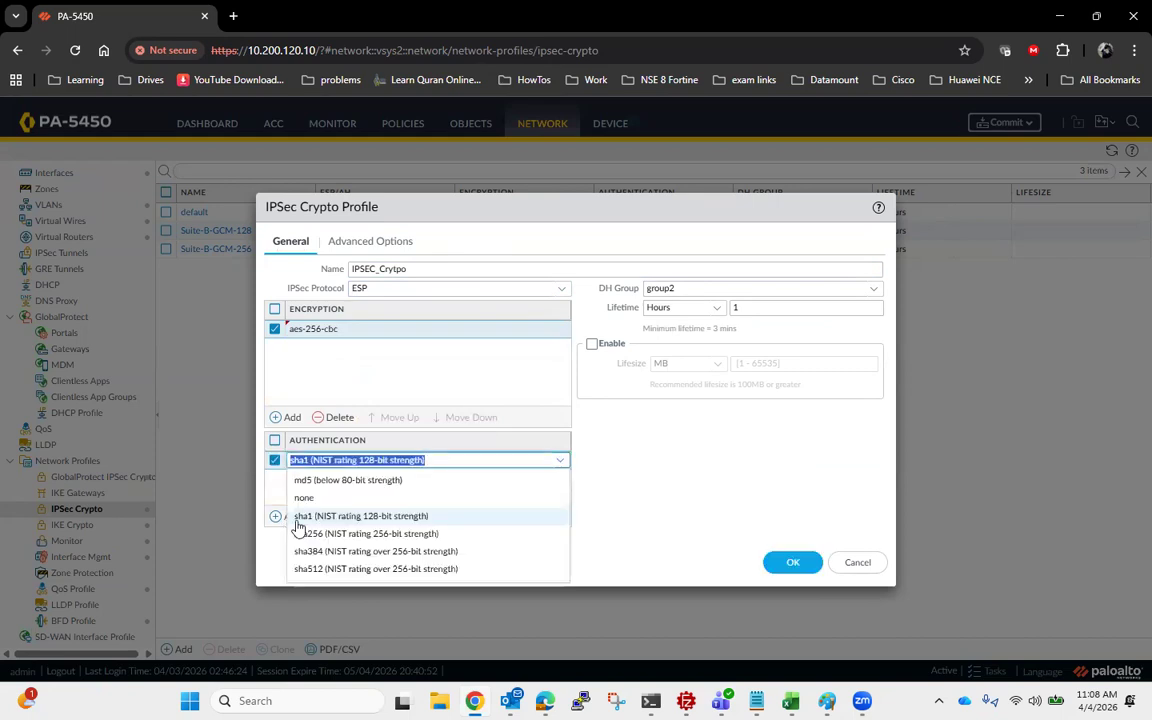
left_click(367, 536)
- Set the IPSec crypto profile's DH group to group14 and its lifetime to 28800 seconds, and save the profile
left_click(870, 289)
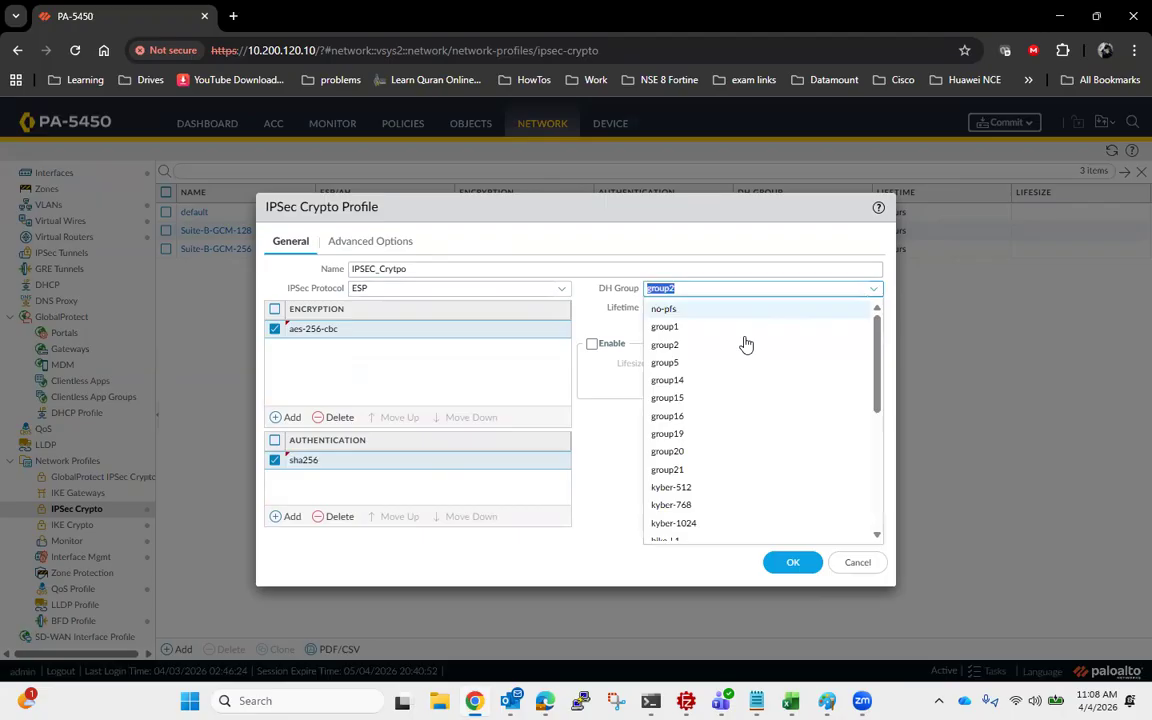
left_click(689, 392)
left_click(718, 309)
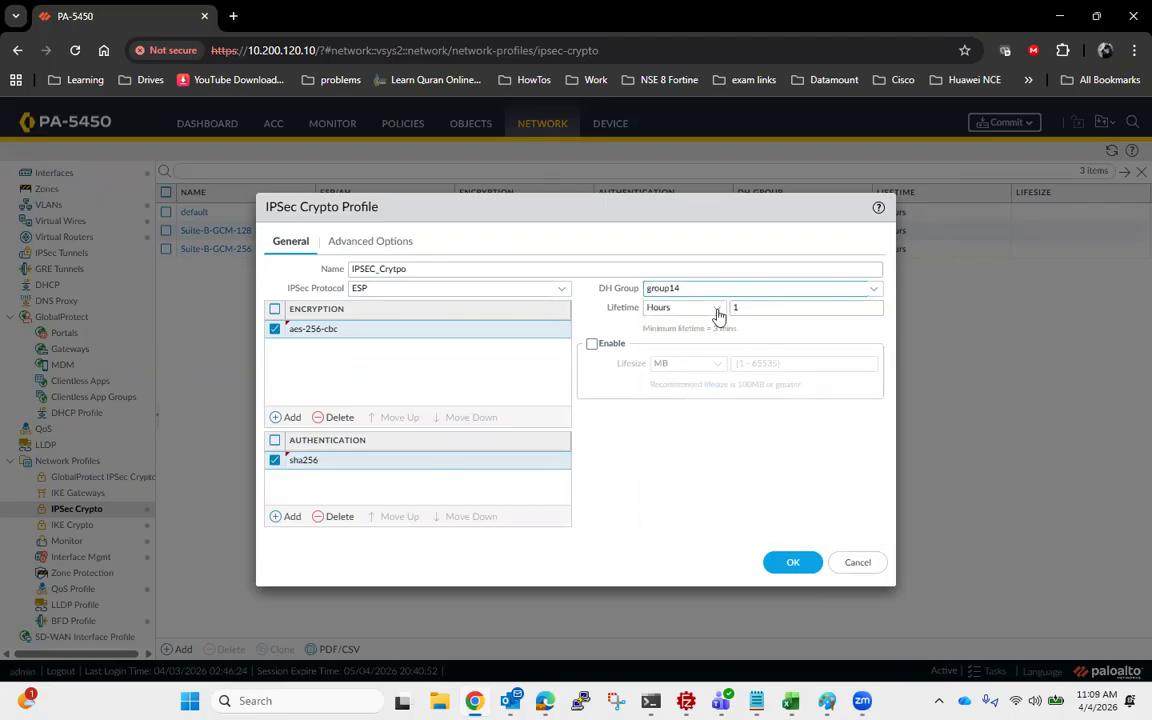
left_click(700, 330)
left_click(781, 309)
type("2")
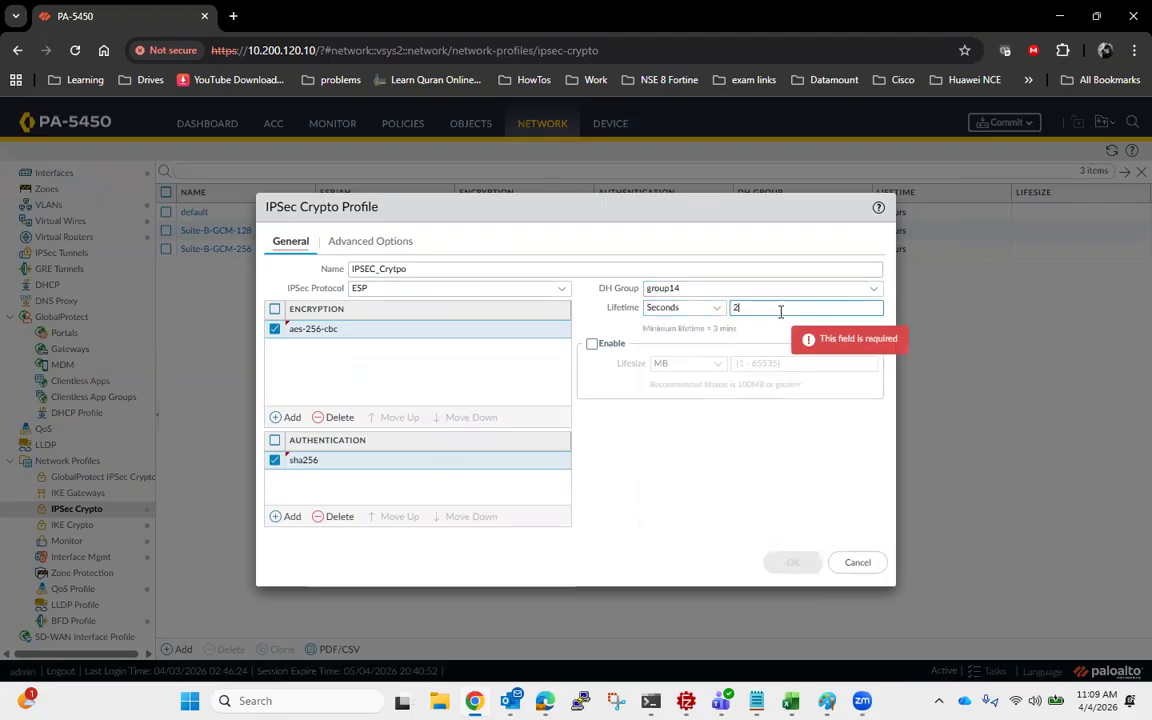
type("8800")
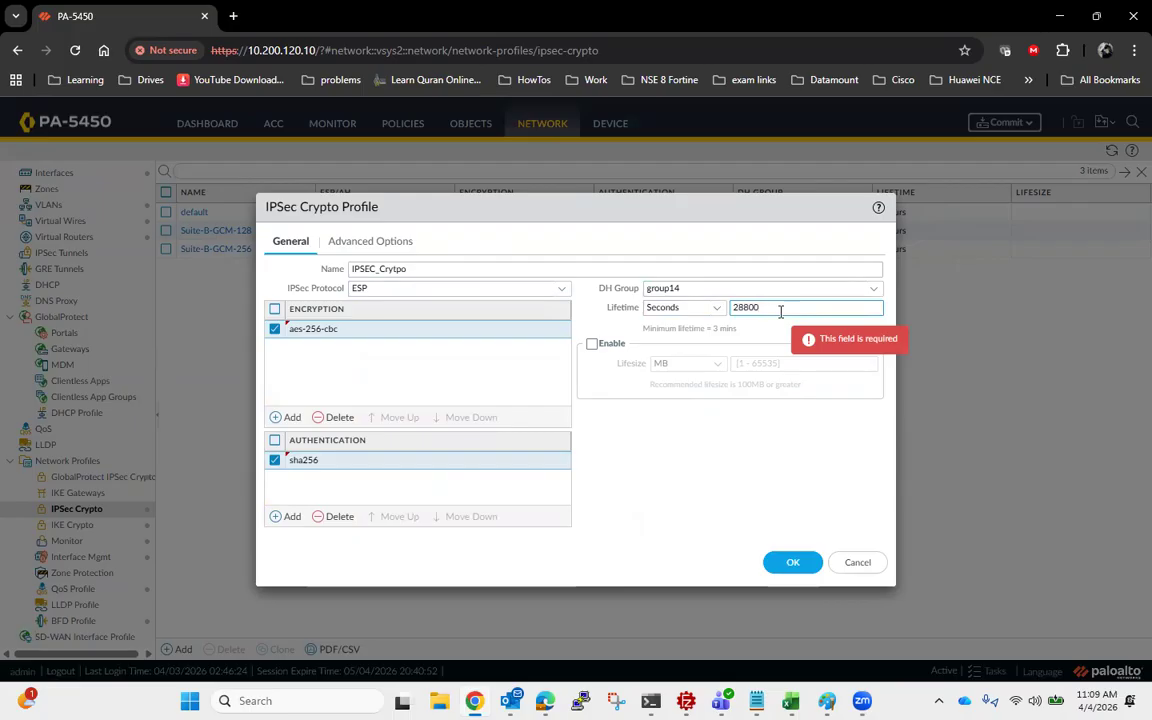
left_click(333, 240)
left_click(275, 238)
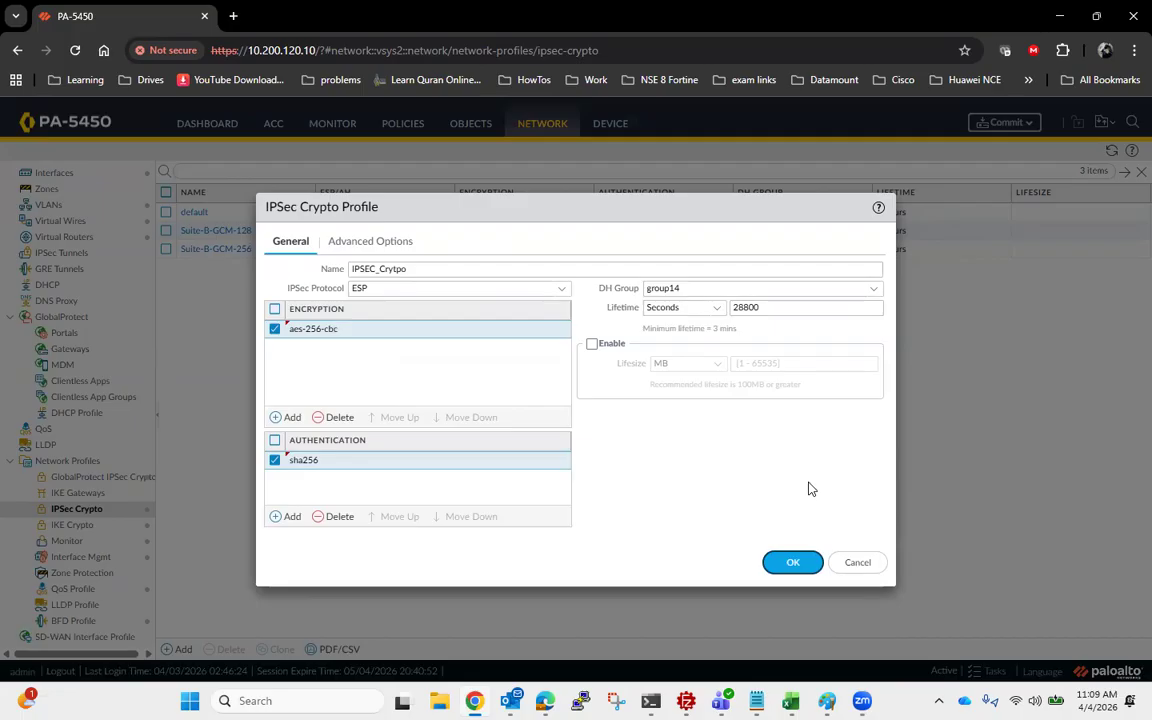
left_click(789, 566)
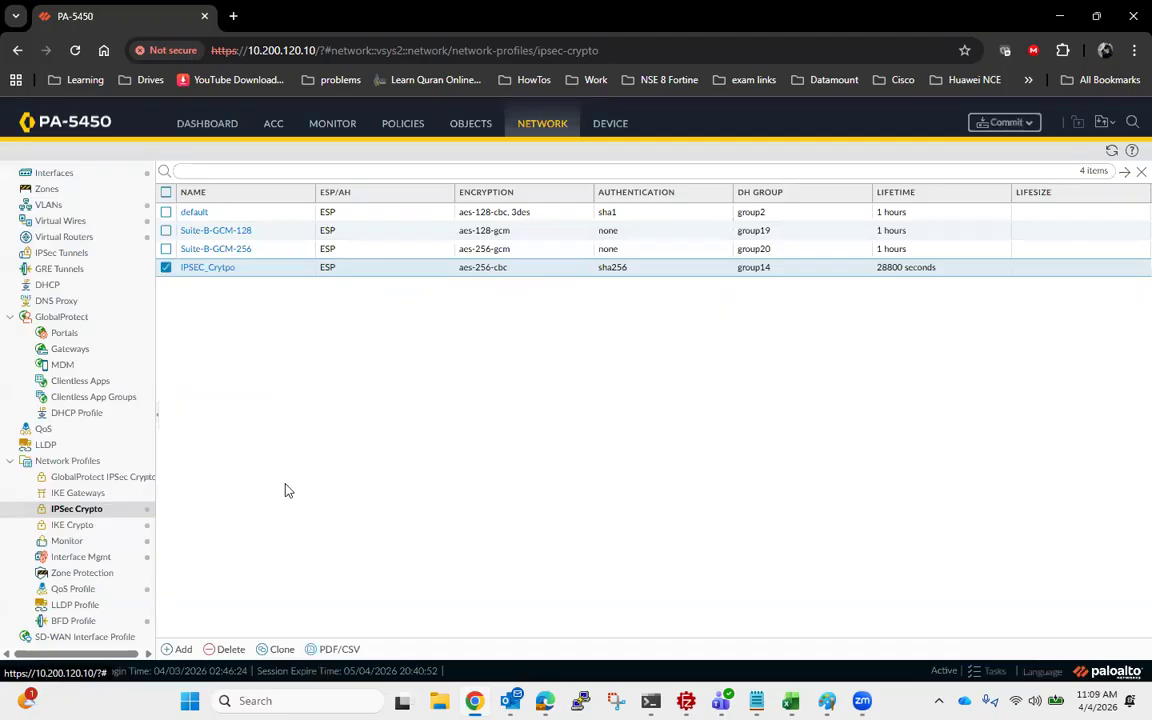
- Start a new IKE gateway named IPSEC_FGT, keeping IKEv2 only mode
left_click(74, 492)
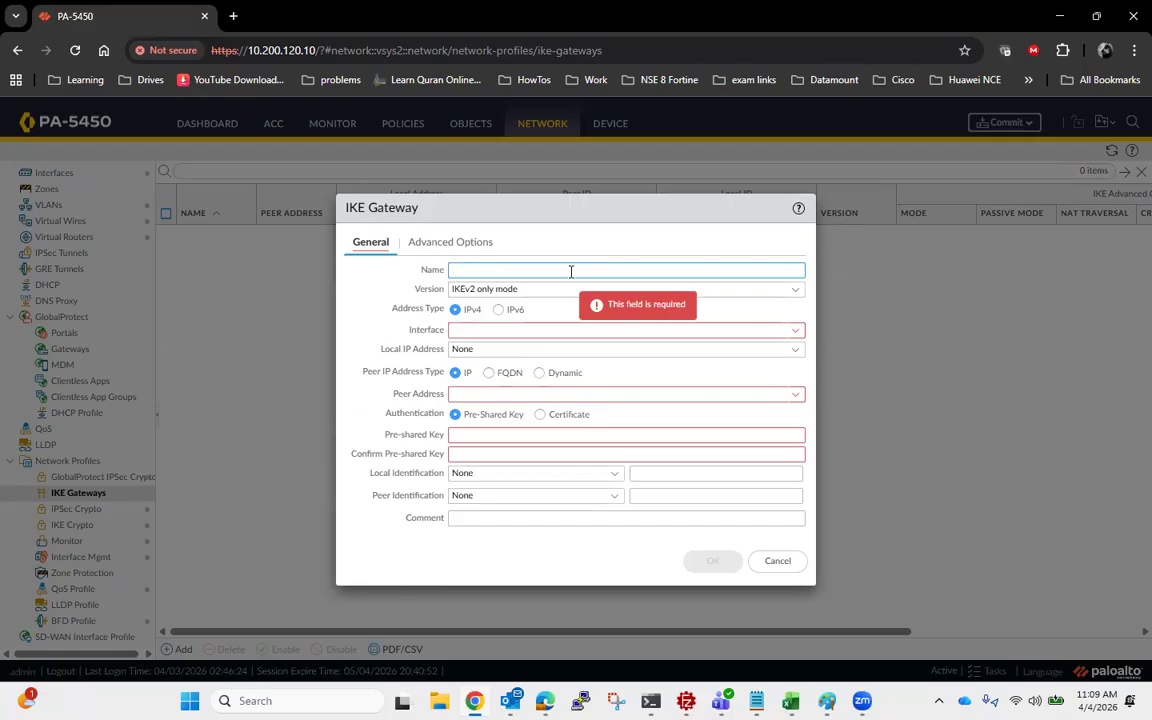
type("IPSEC_FGT")
key("Tab")
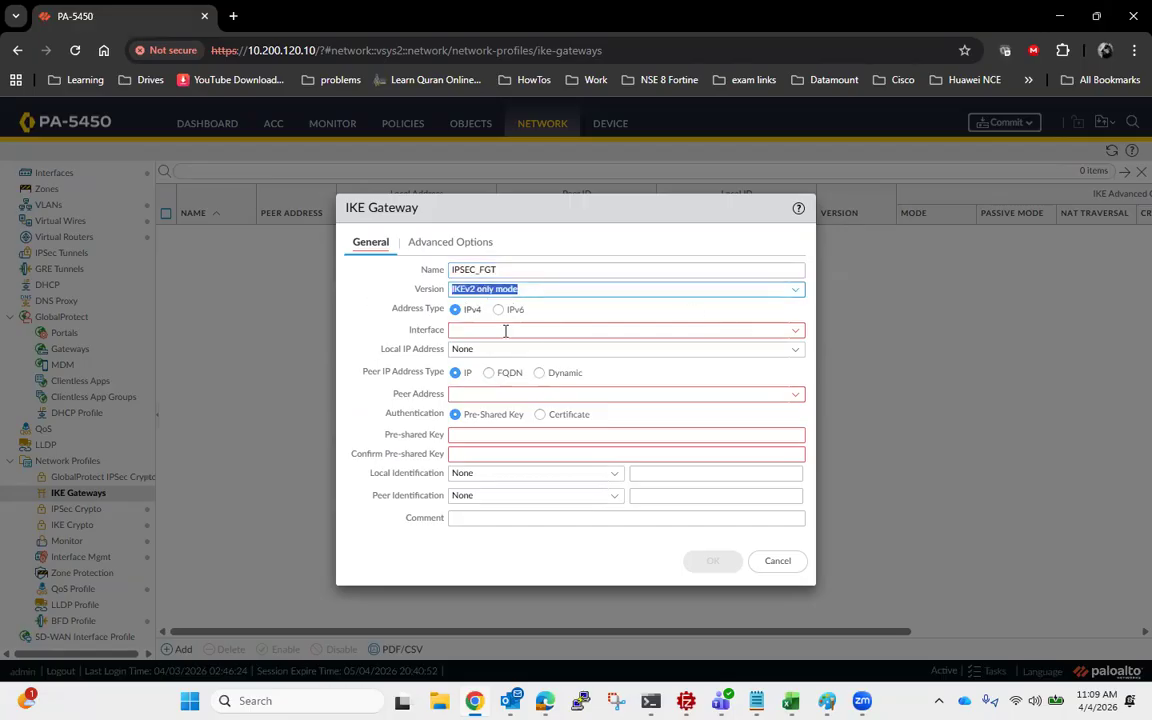
- Set the IKE gateway's interface to loopback.2 and its local IP address to 38.74.8.1/32
left_click(796, 333)
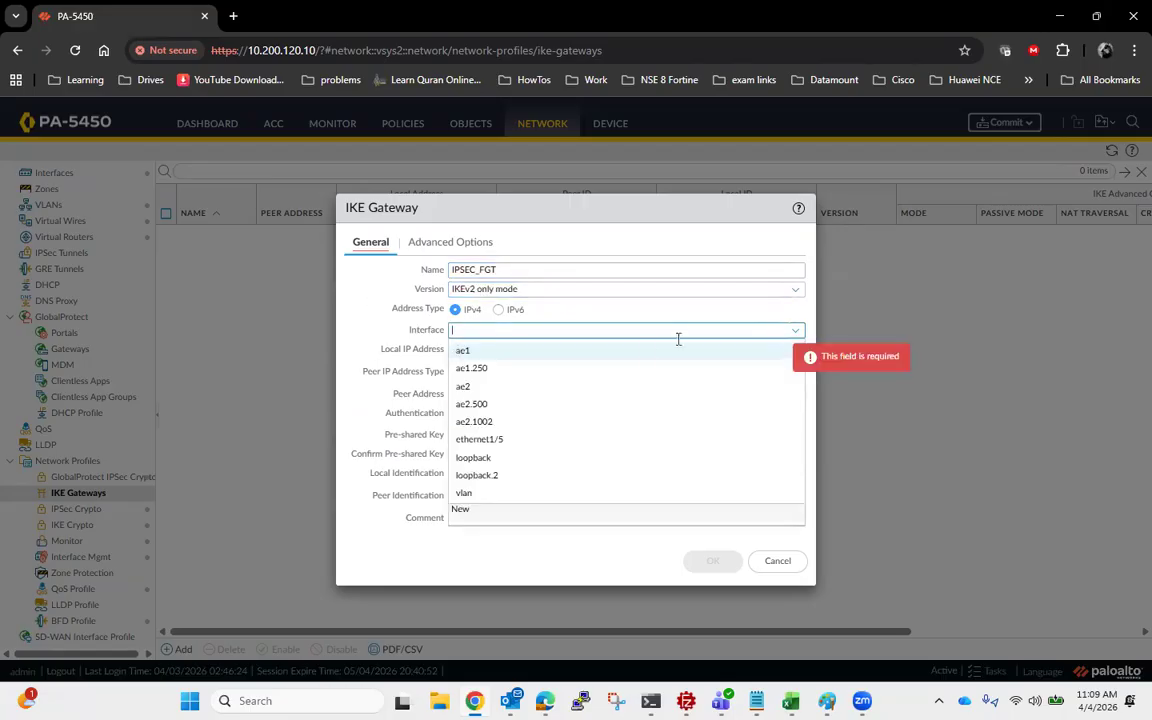
left_click(497, 477)
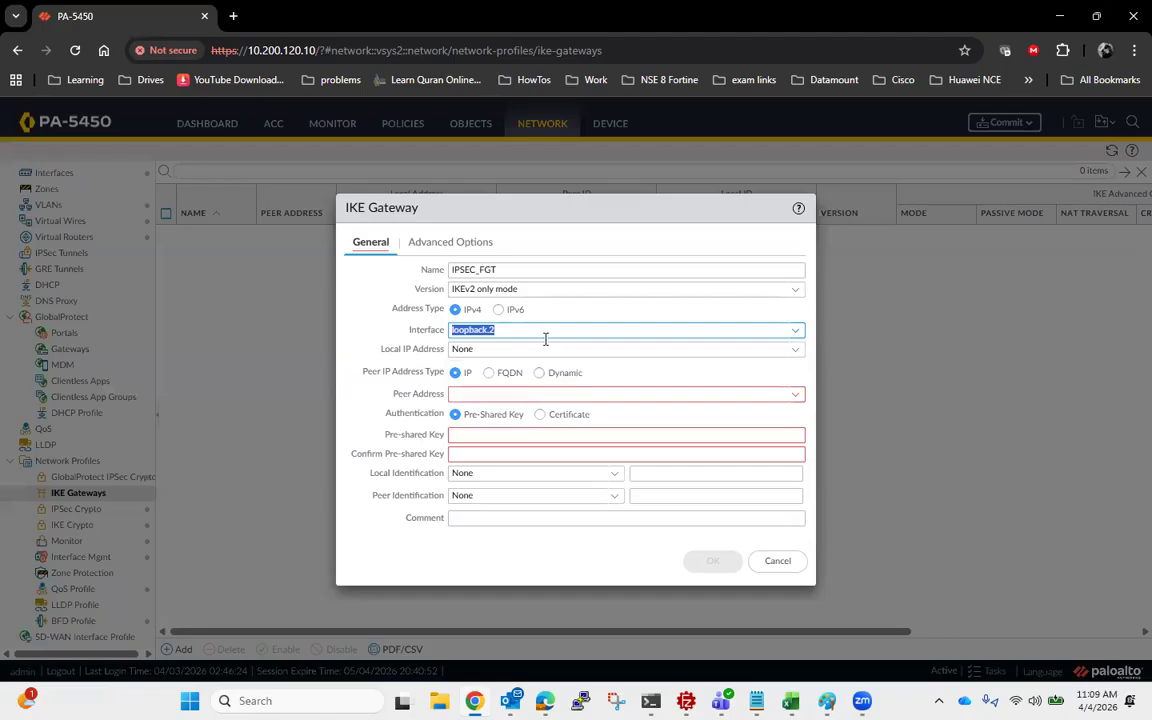
left_click(796, 349)
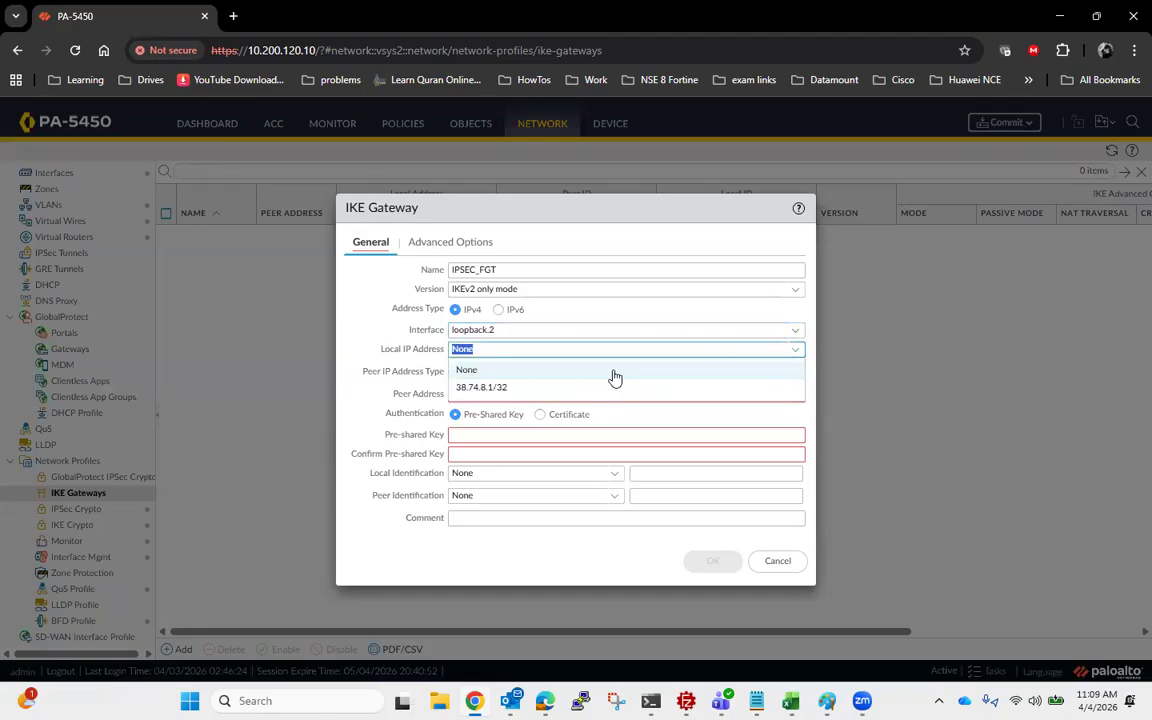
left_click(535, 389)
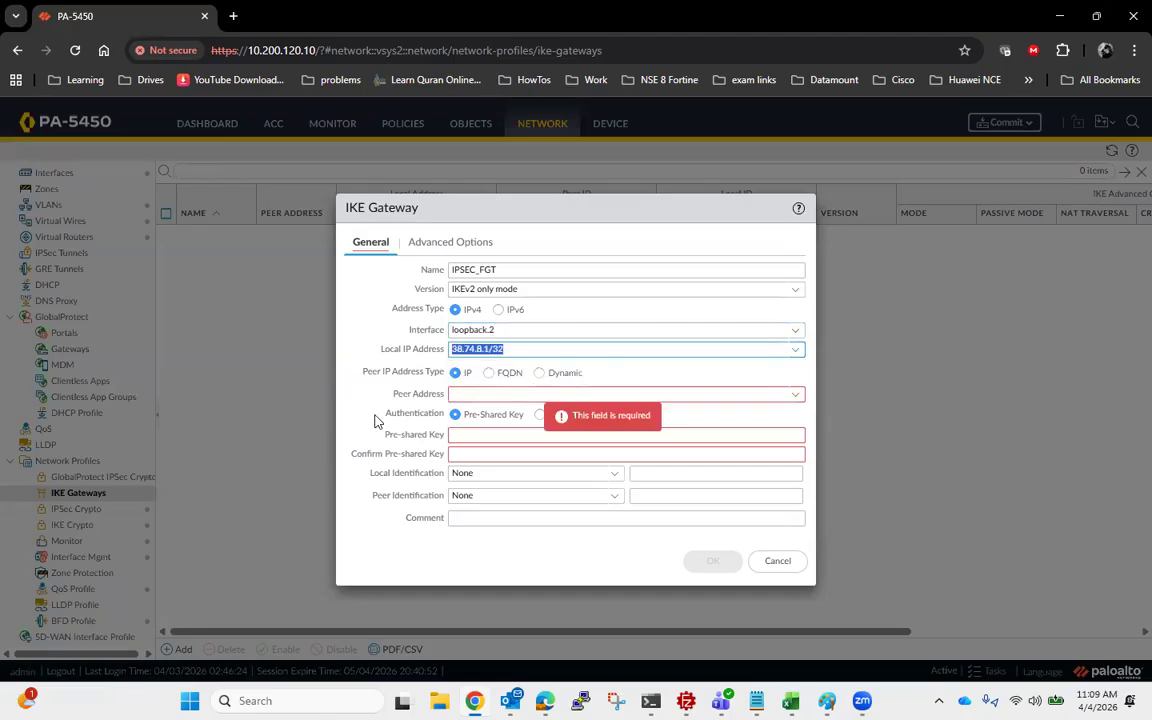
- Check the FGT address in the Paint network diagram and set the IKE gateway's peer address to 192.168.95.137
left_click(798, 396)
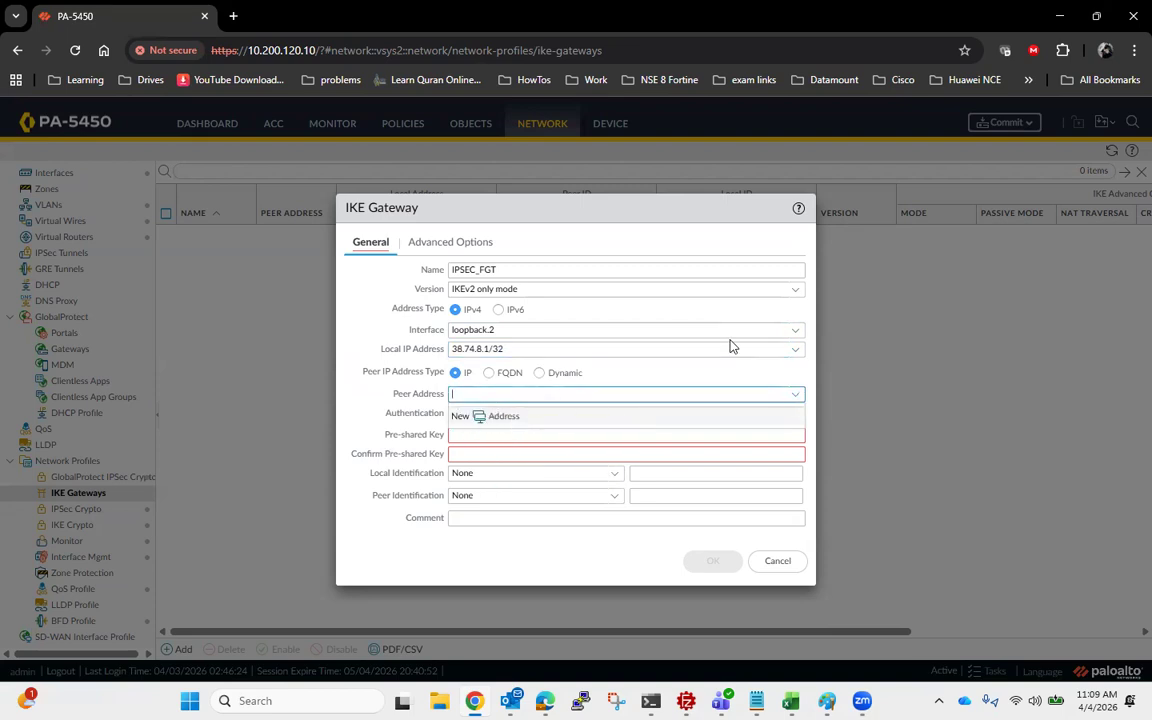
left_click(827, 701)
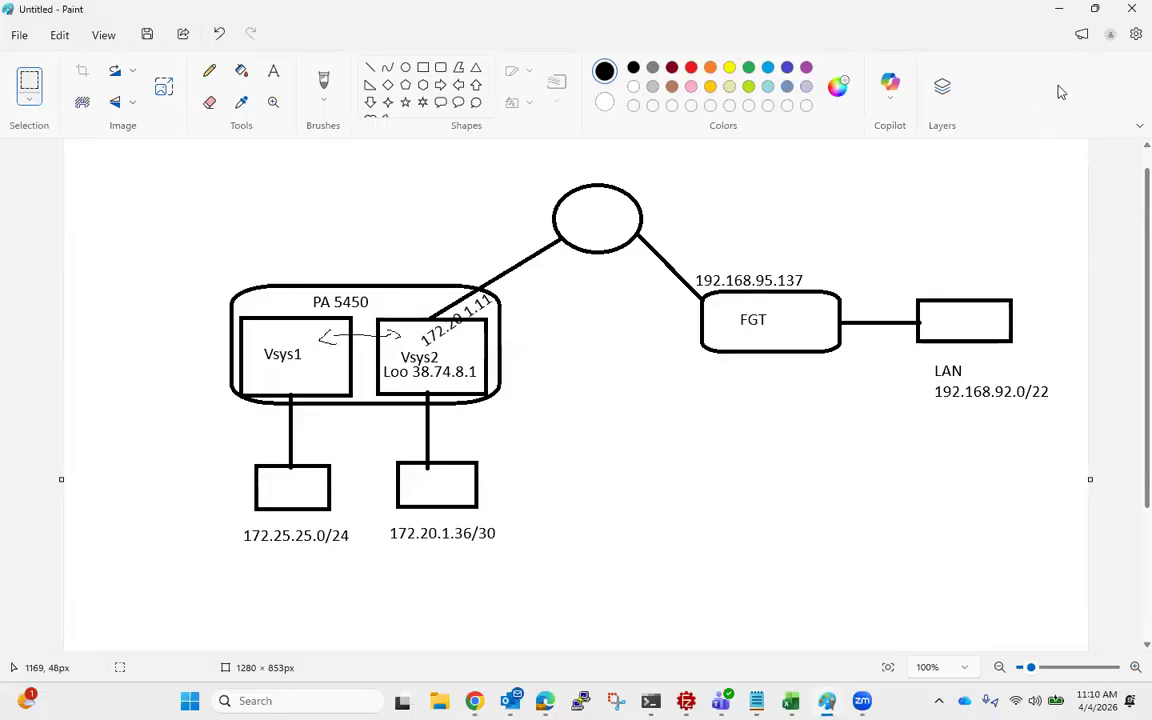
left_click(1058, 12)
type("1")
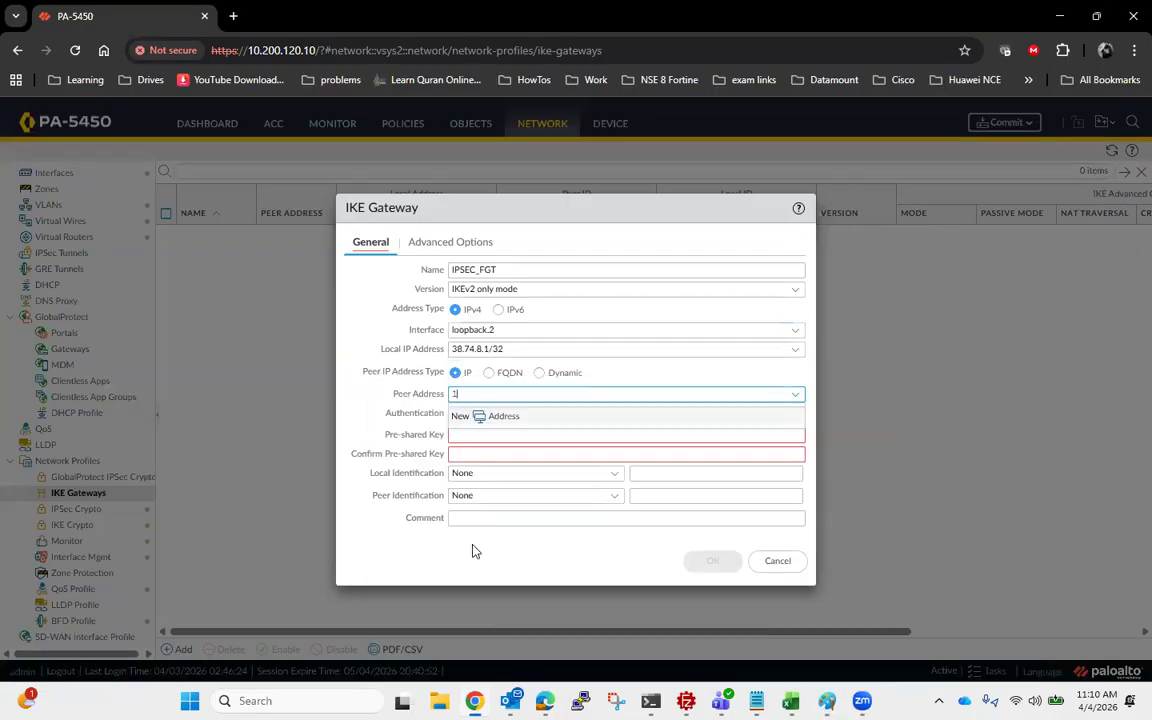
type("92.168.95.137")
left_click(390, 556)
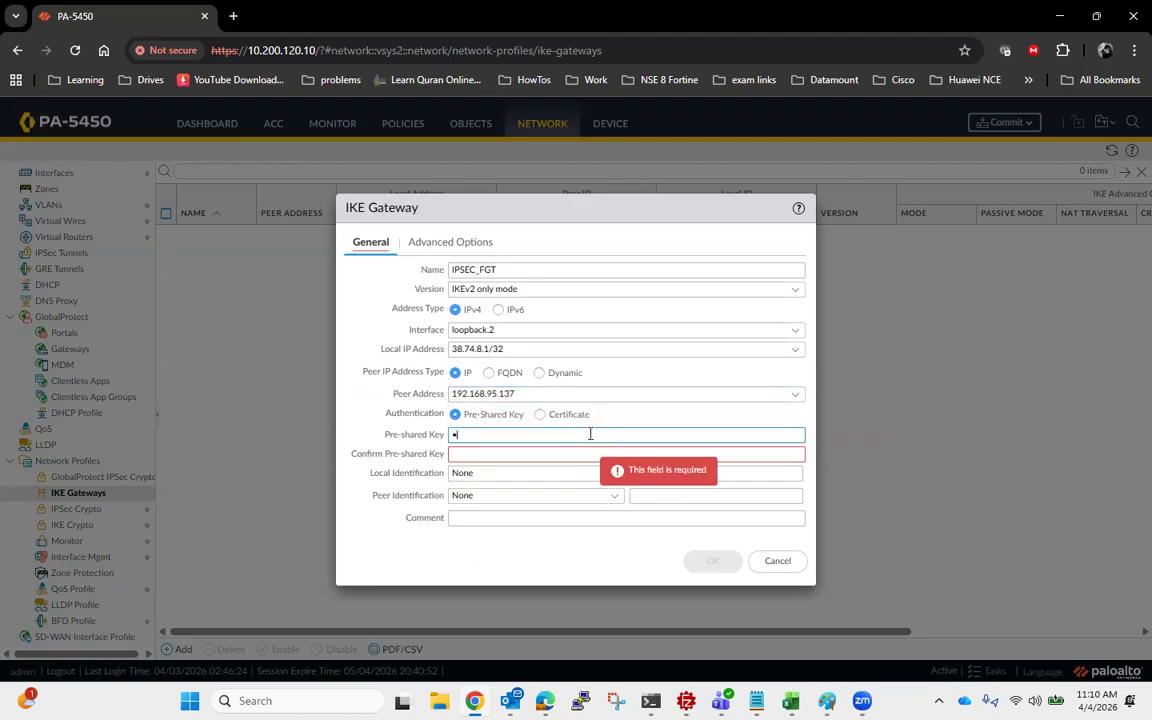
- Enter and confirm the pre-shared key for the IKE gateway
type("•••••••")
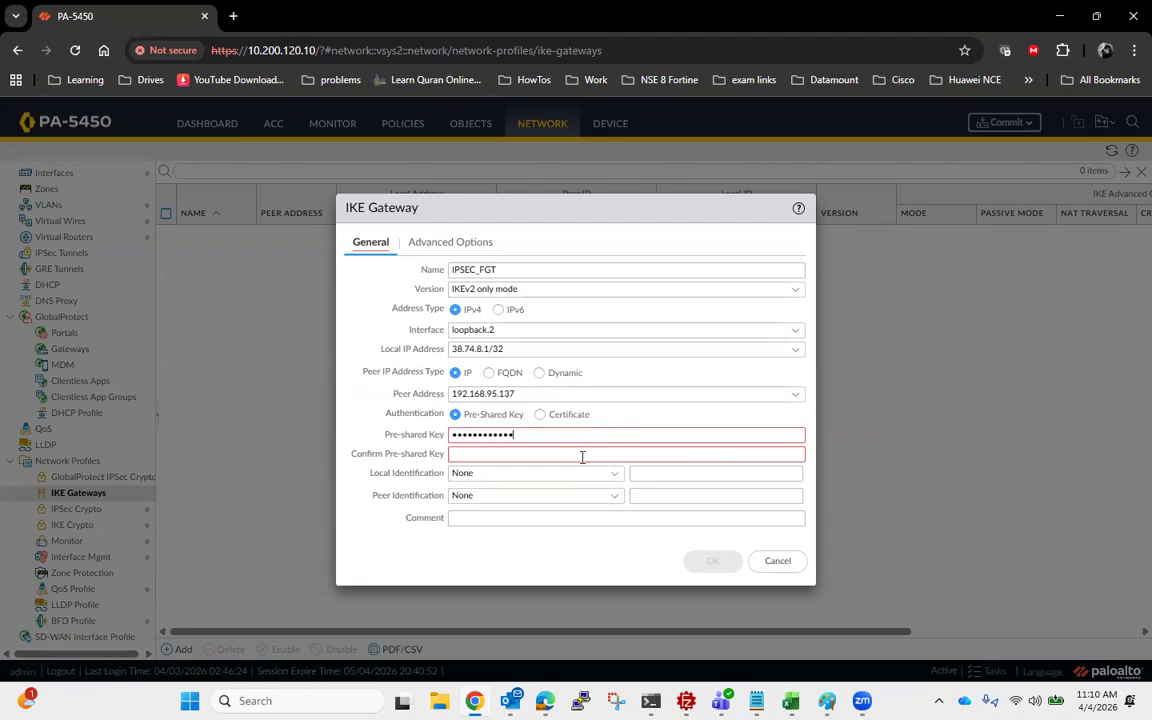
left_click(582, 455)
type("••••••••")
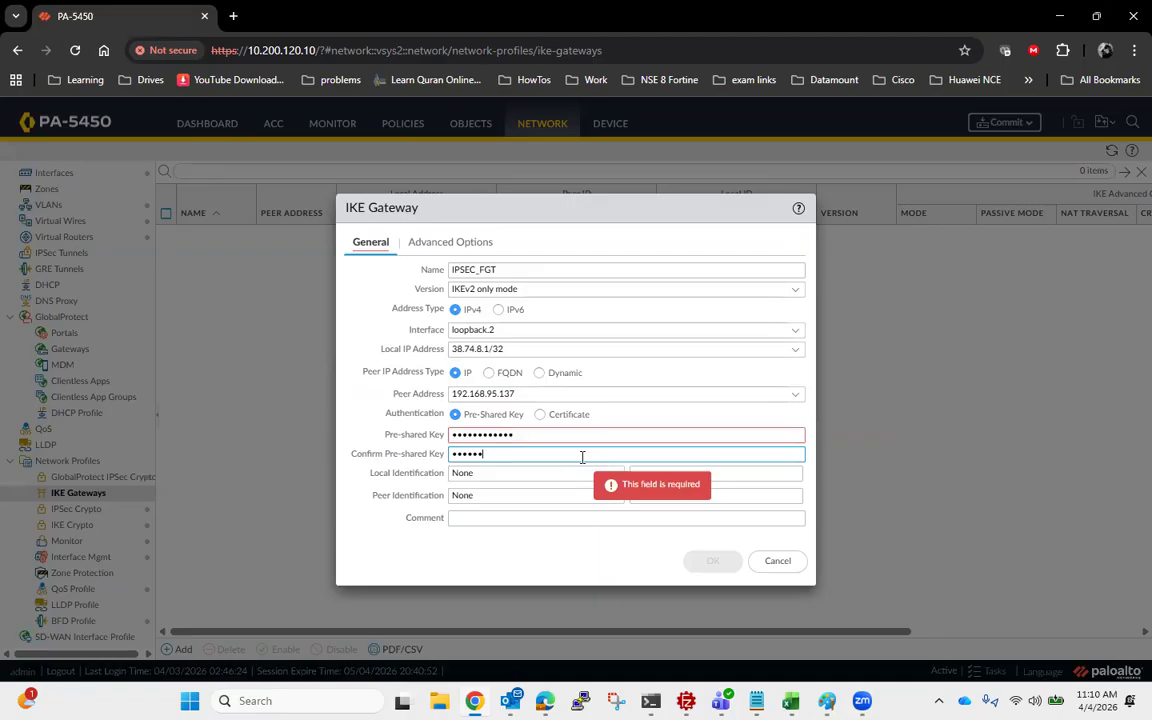
type("••")
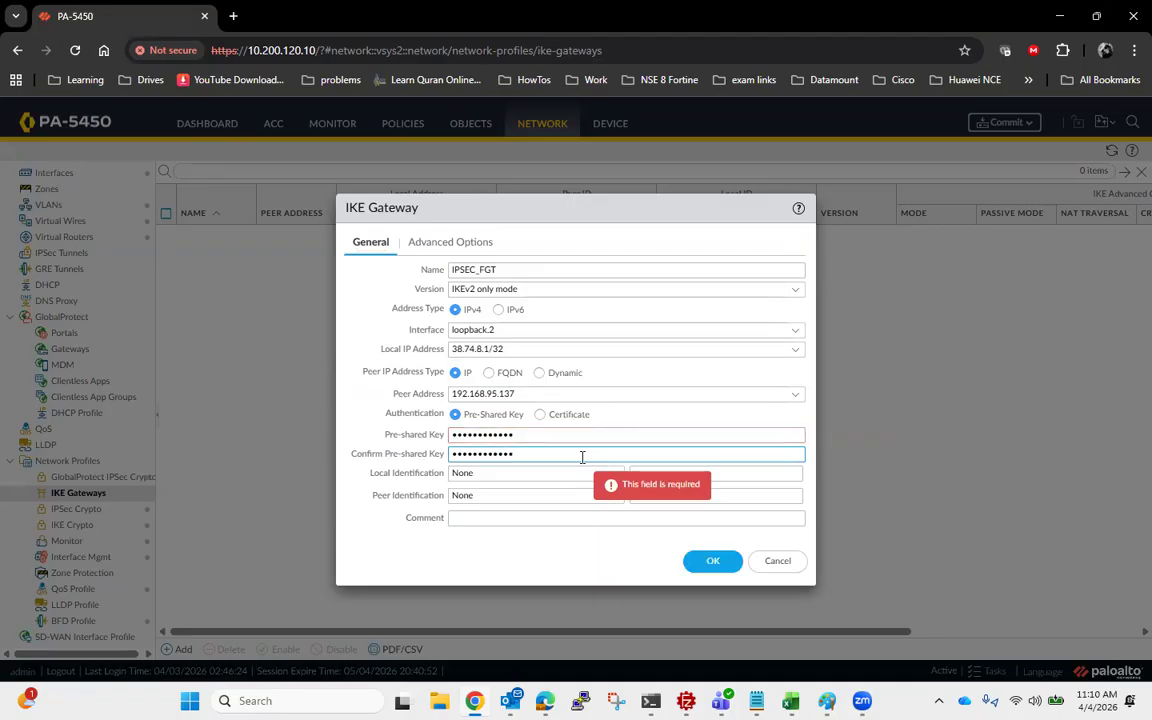
left_click(542, 568)
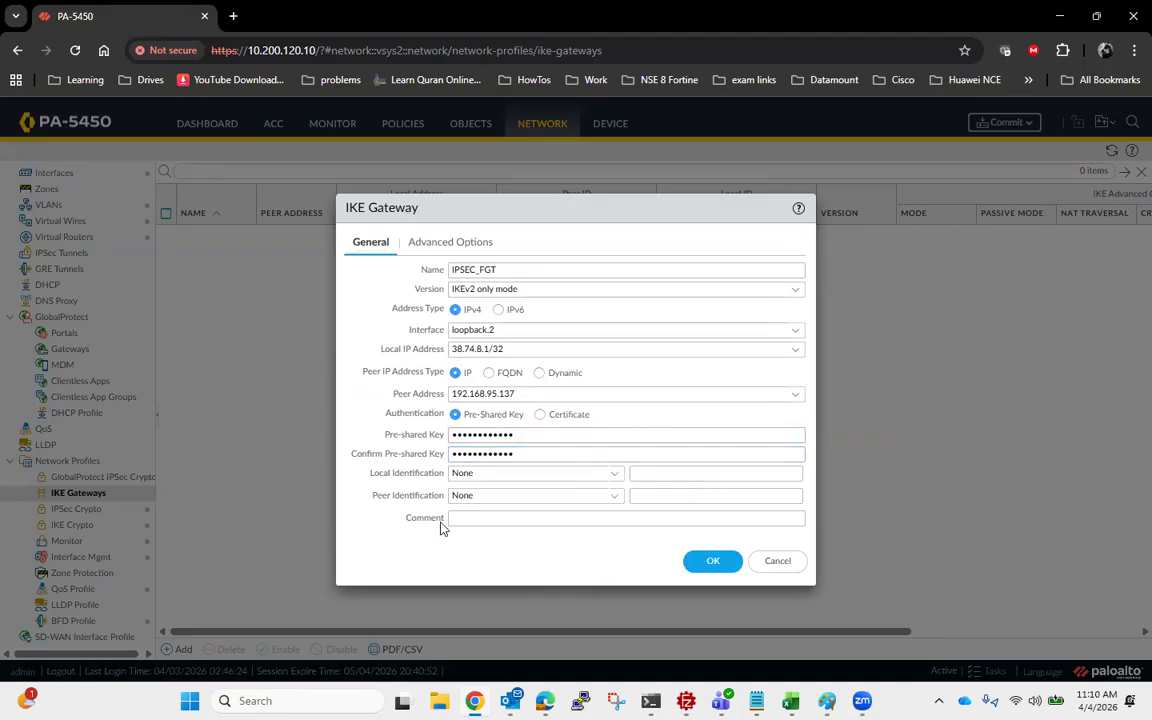
- Assign the Crypto_IKE crypto profile in the gateway's advanced options, leave NAT traversal disabled, and save the IKE gateway
left_click(440, 243)
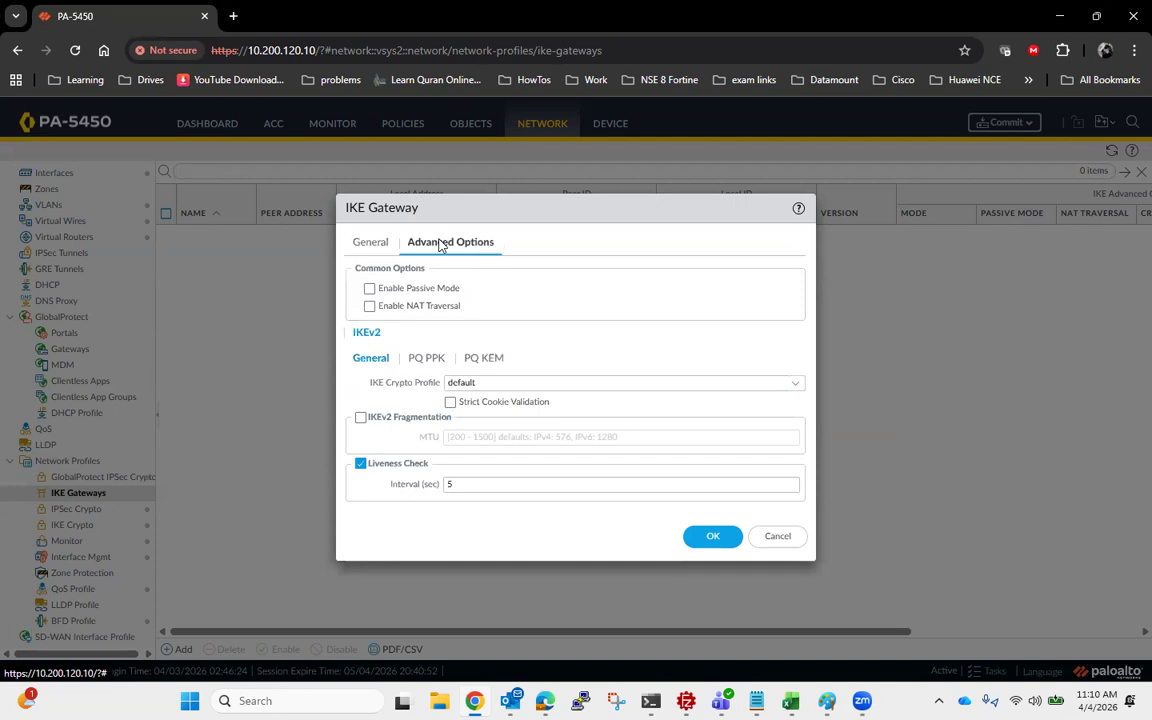
left_click(795, 386)
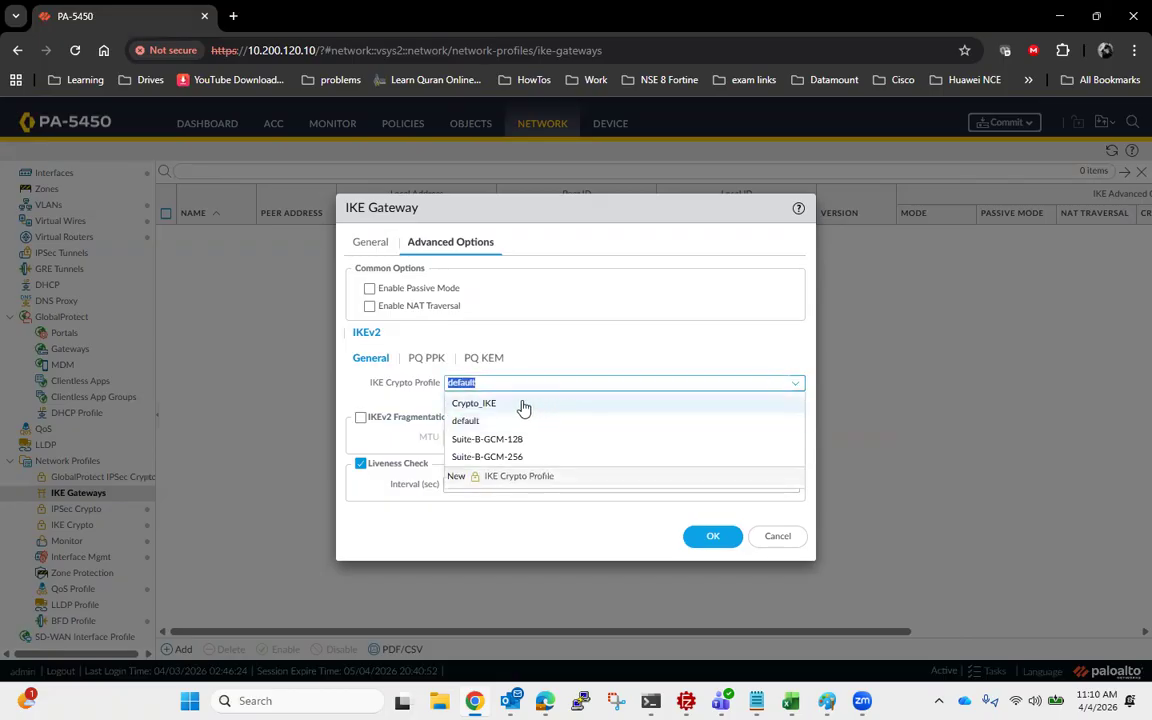
left_click(522, 402)
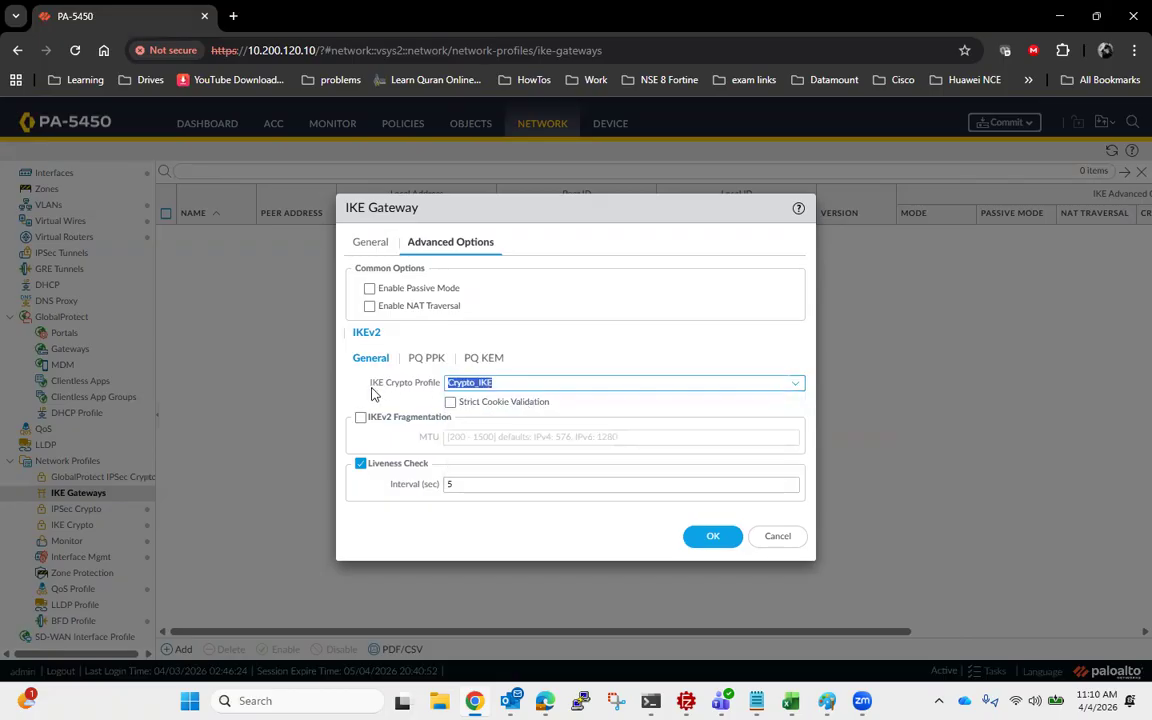
left_click_drag(460, 306, 407, 316)
left_click(519, 321)
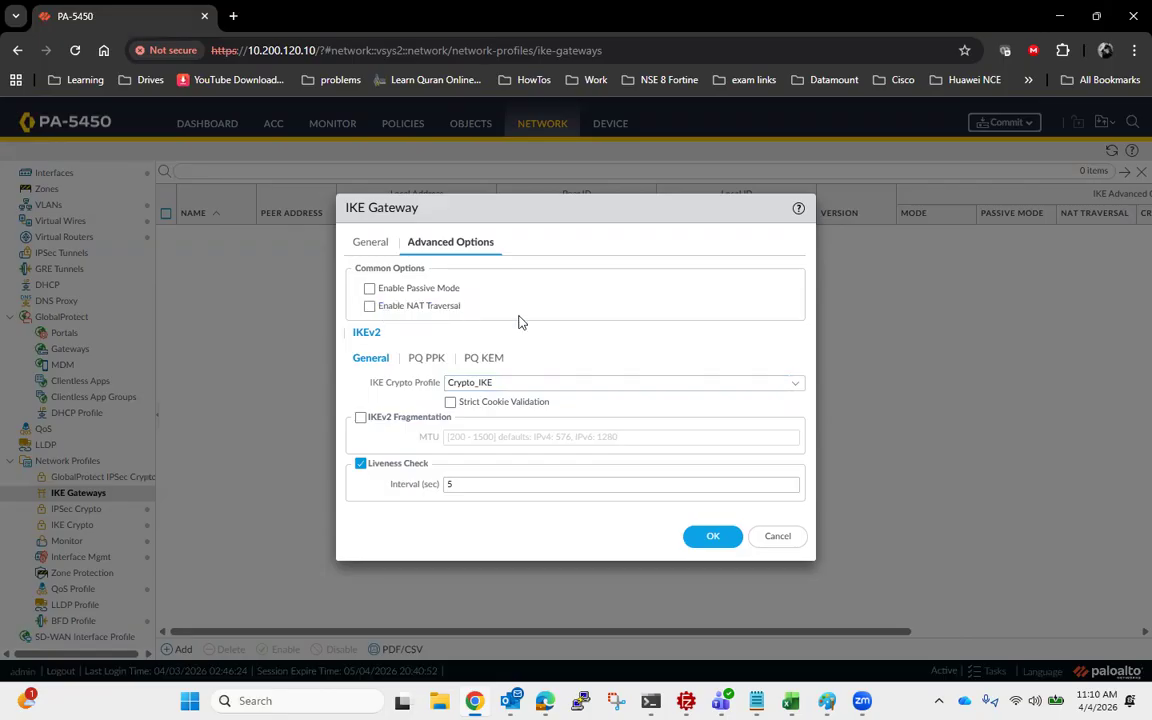
left_click_drag(462, 306, 373, 314)
left_click(724, 537)
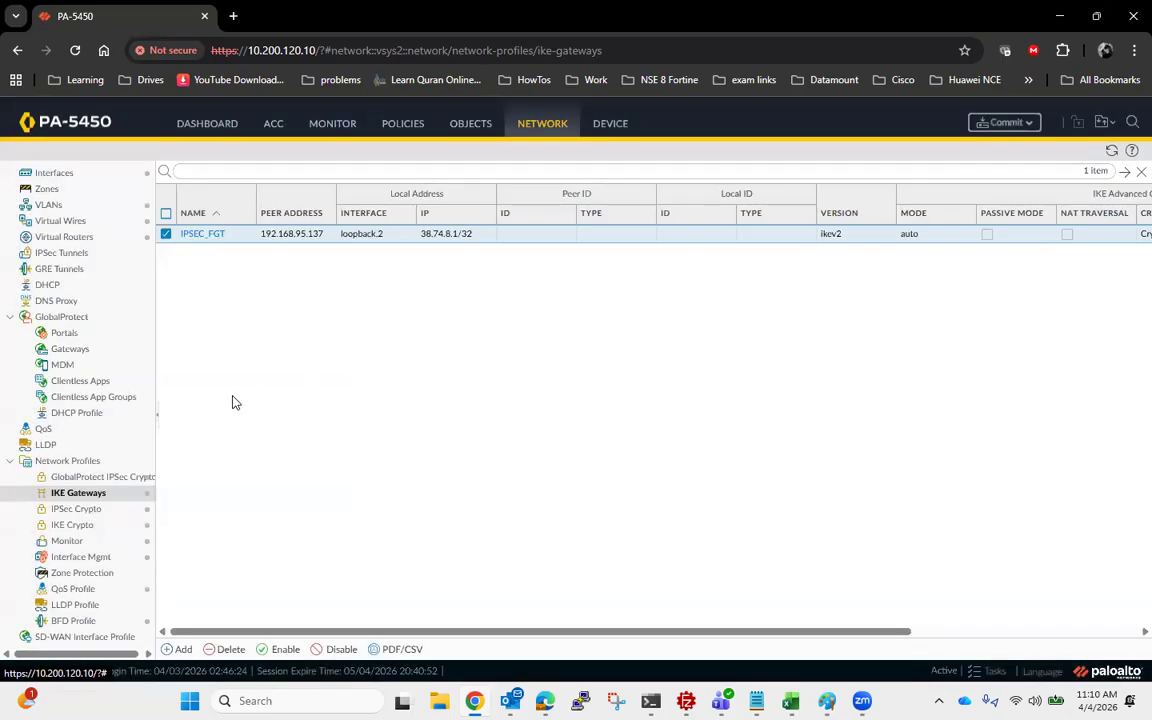
- Start a new IPSec tunnel named IPSEC_FGT that uses the tunnel.2 interface
left_click(66, 256)
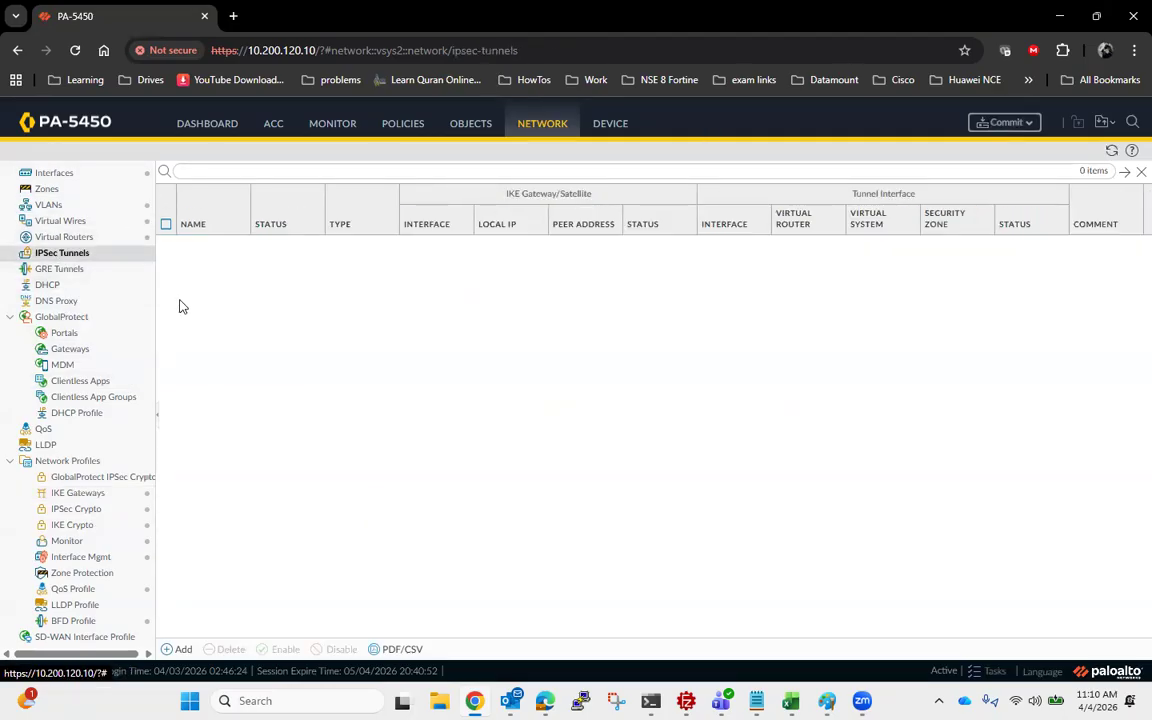
left_click(176, 649)
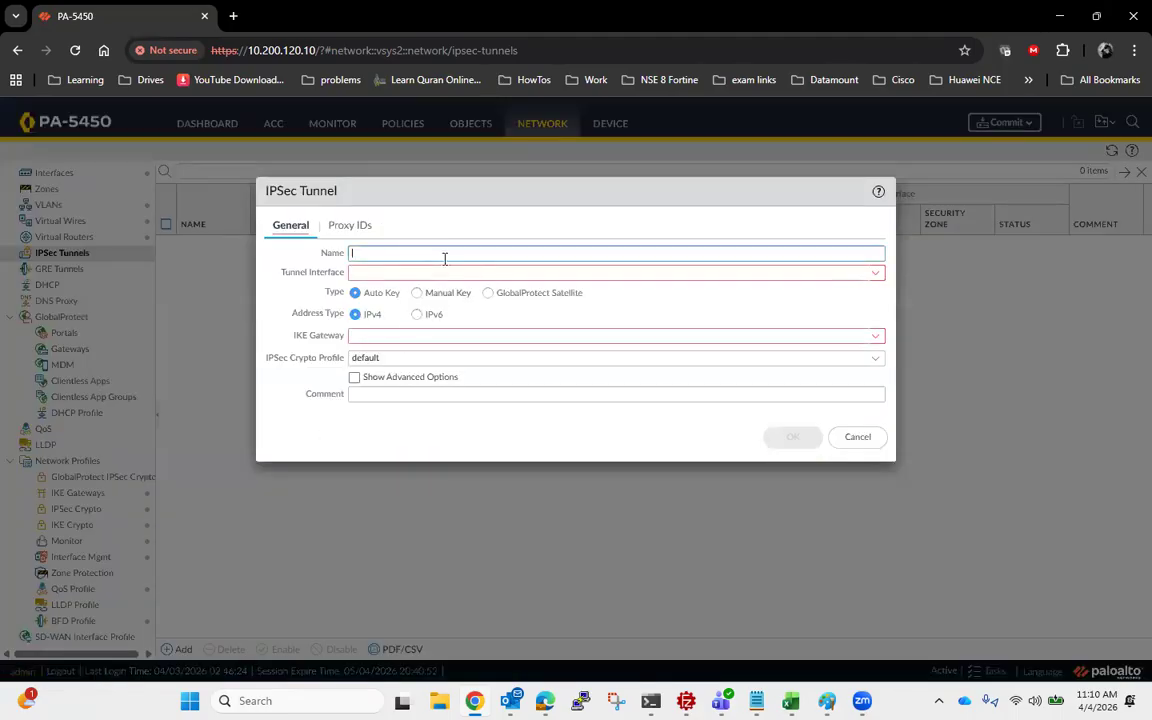
type("IPSEC_FGT")
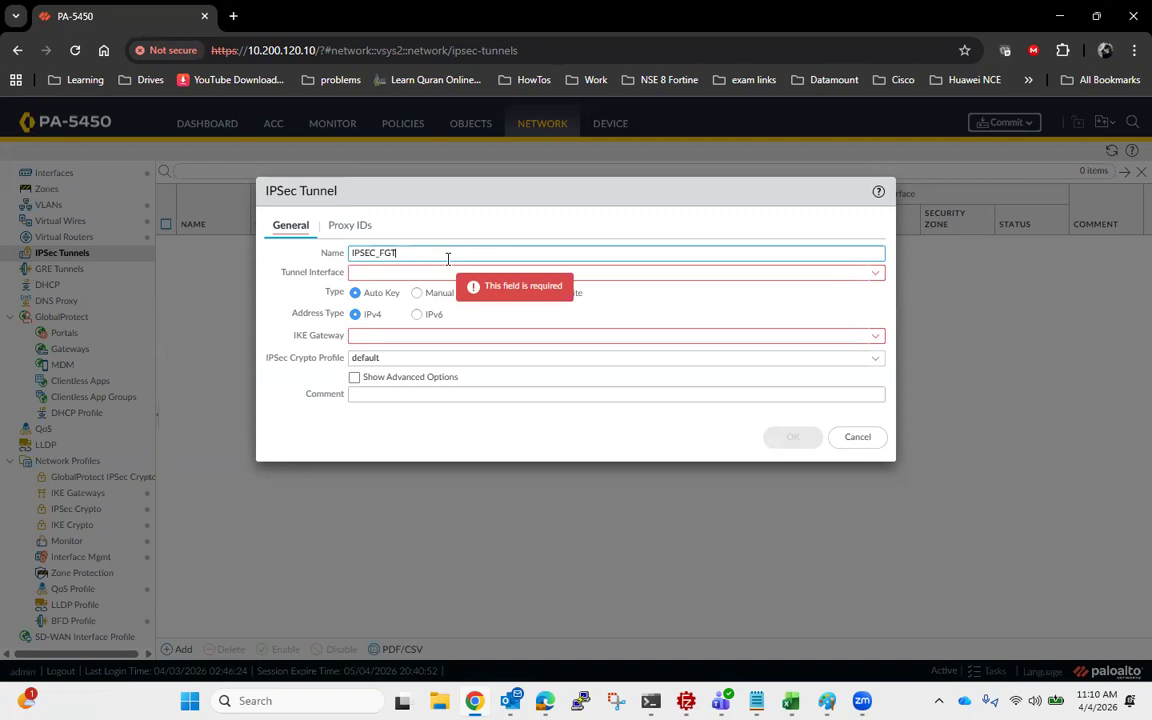
left_click(876, 273)
left_click(364, 313)
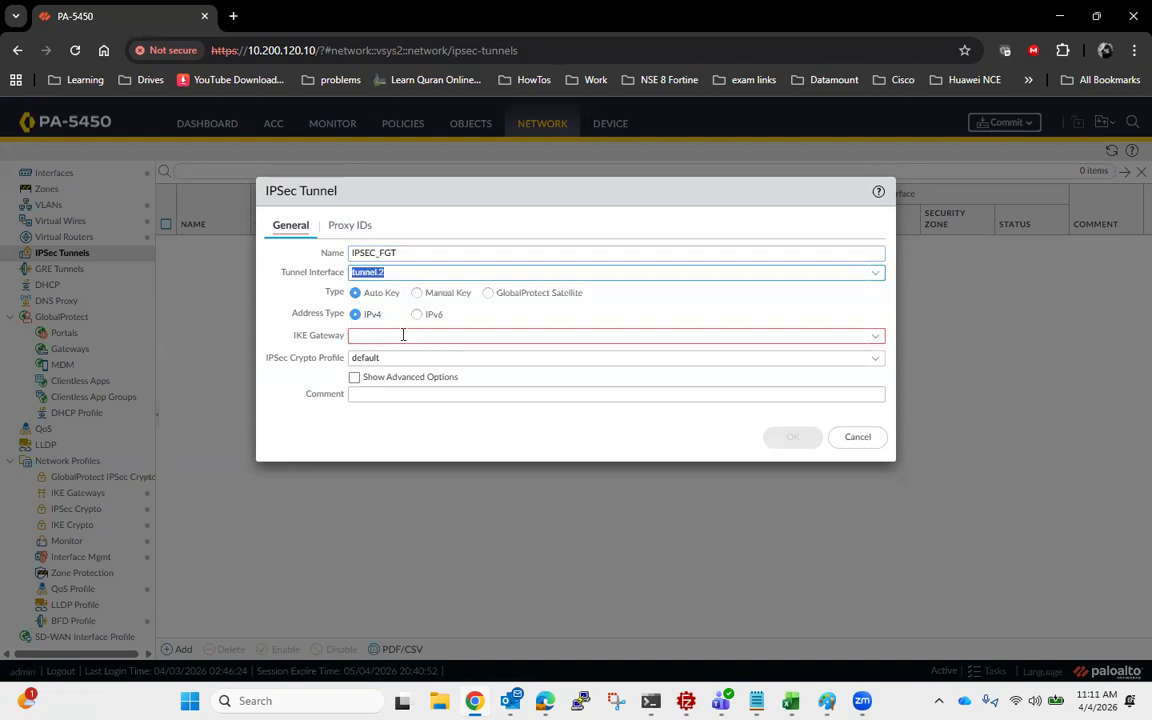
- Assign the IPSEC_FGT IKE gateway and the IPSEC_Crytpo crypto profile to the IPSec tunnel
left_click(879, 337)
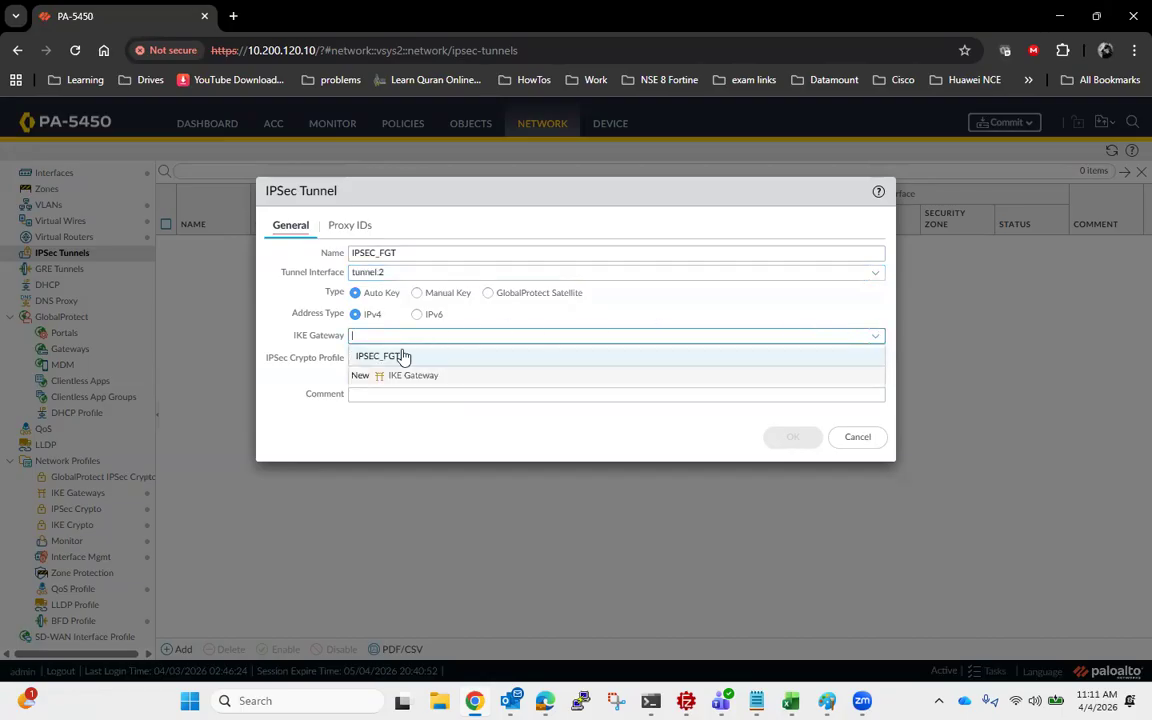
left_click(400, 357)
left_click(877, 362)
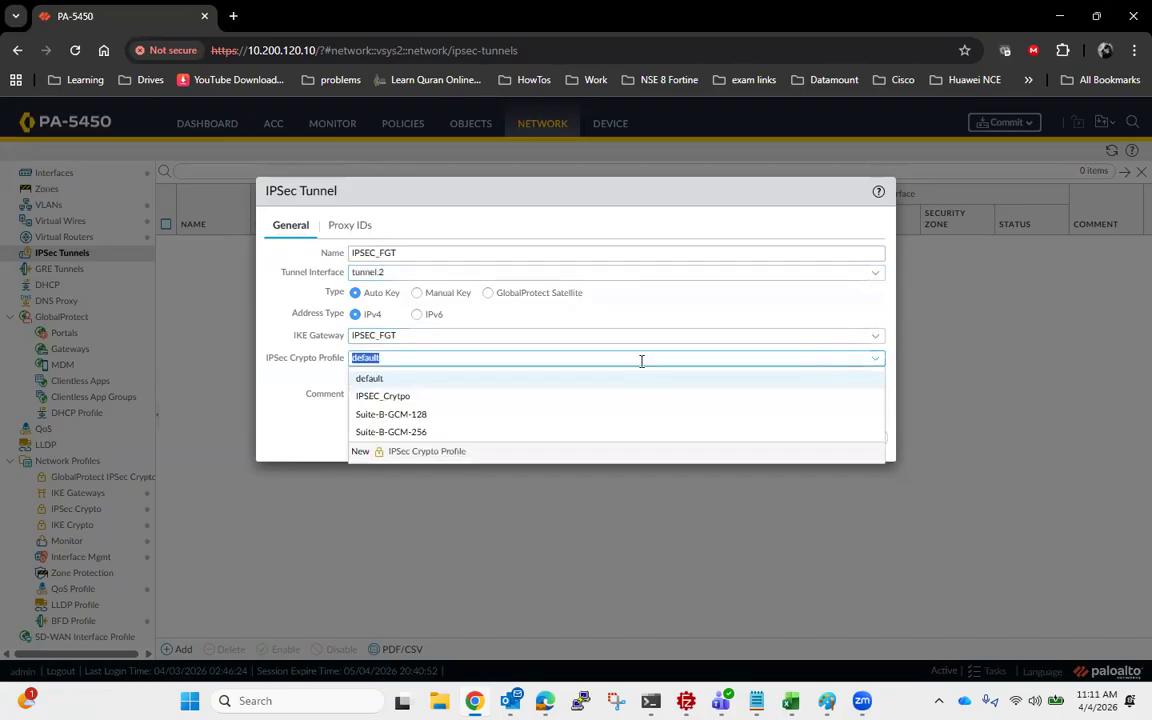
left_click(420, 397)
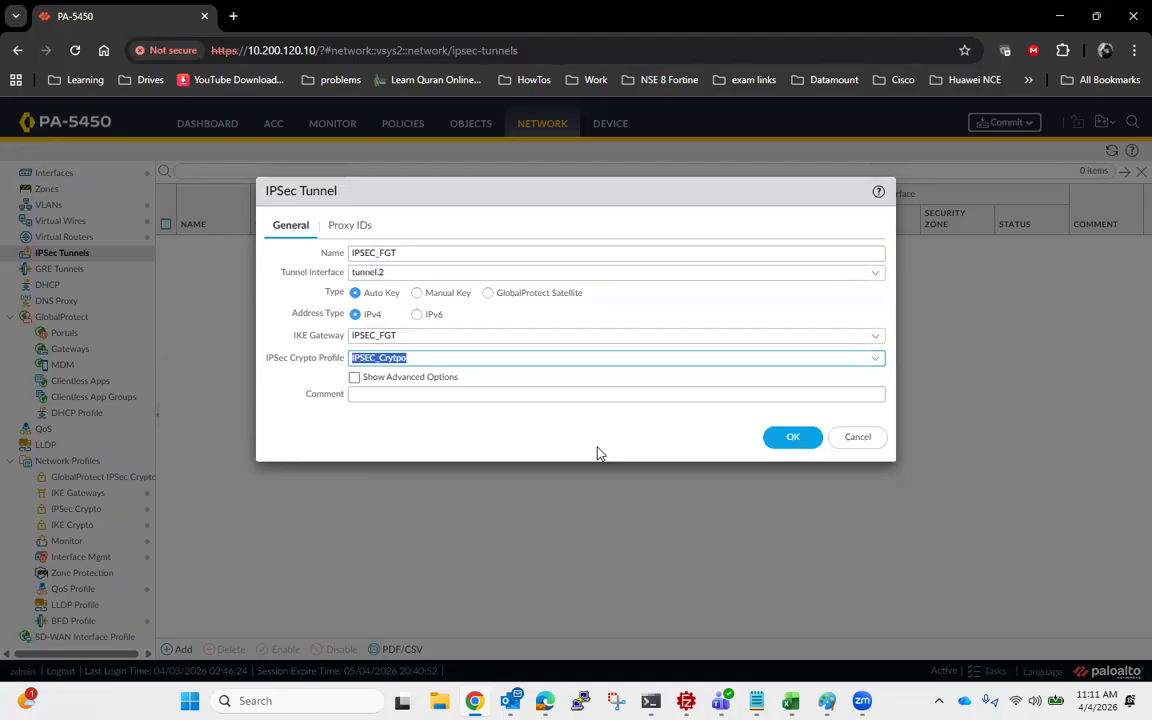
- Add an IPv4 proxy ID named LAN1 to the IPSec tunnel
left_click(347, 228)
left_click(285, 484)
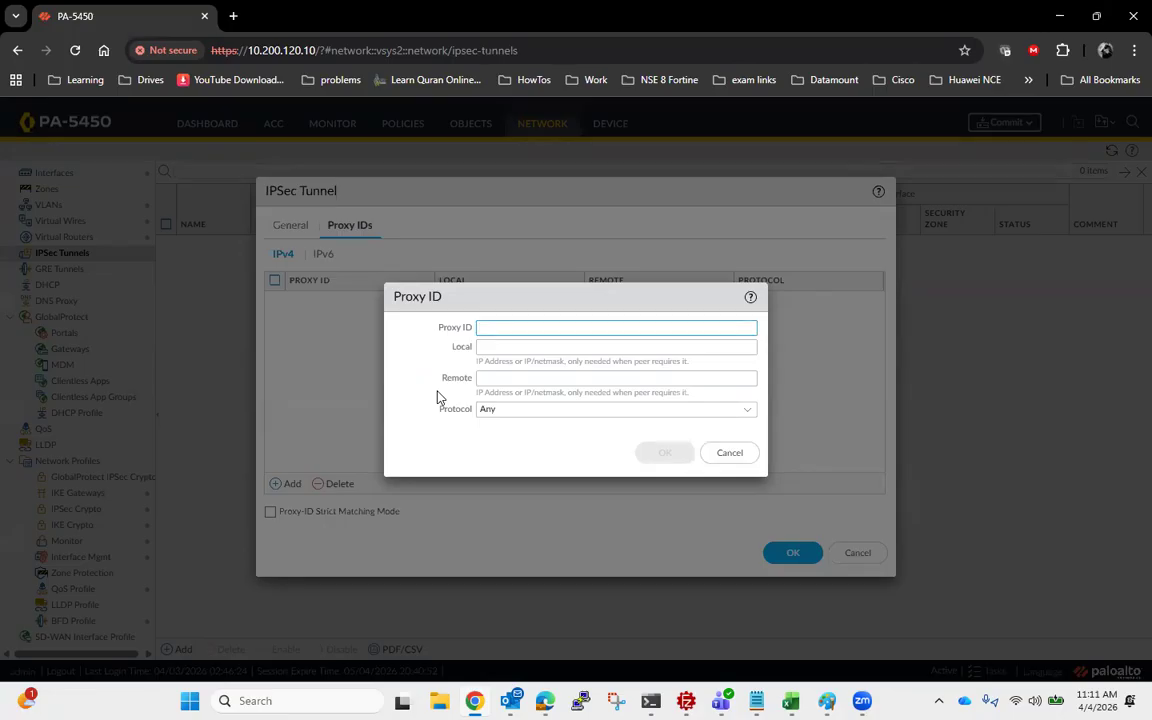
type("L")
key("BackSpace")
type("LA")
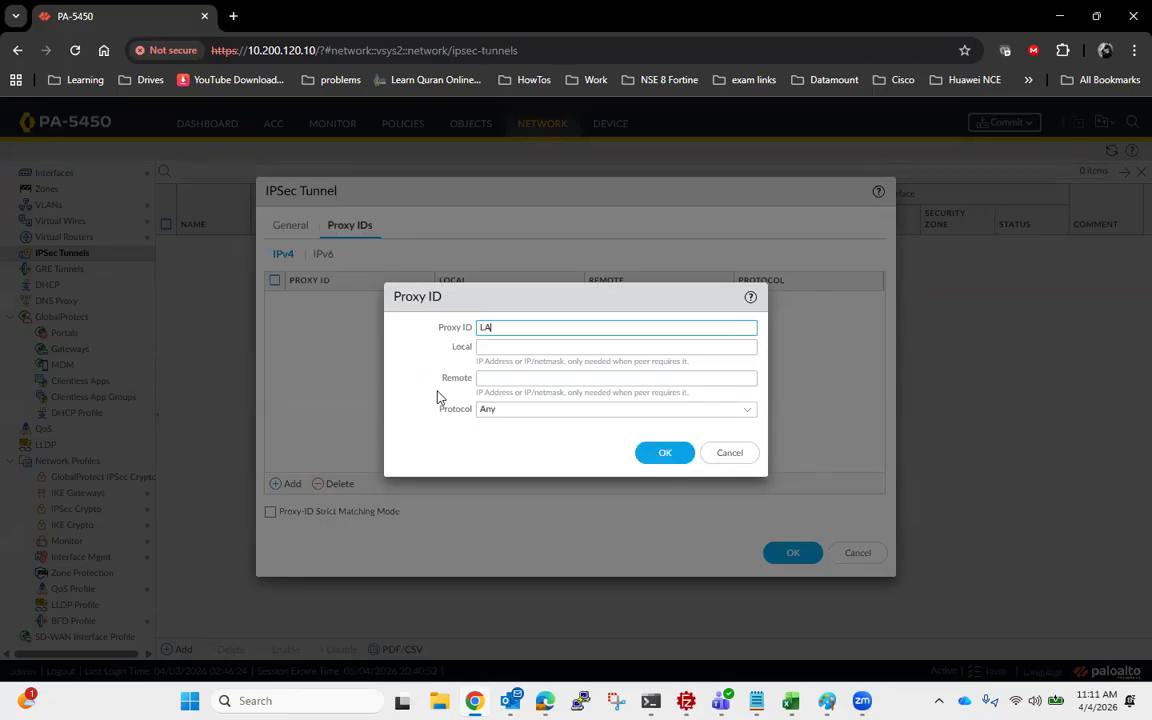
type("N1")
- Check the Vsys2 subnet in the Paint network diagram and set the LAN1 proxy ID's local network to 172.20.1.36/30
left_click(534, 347)
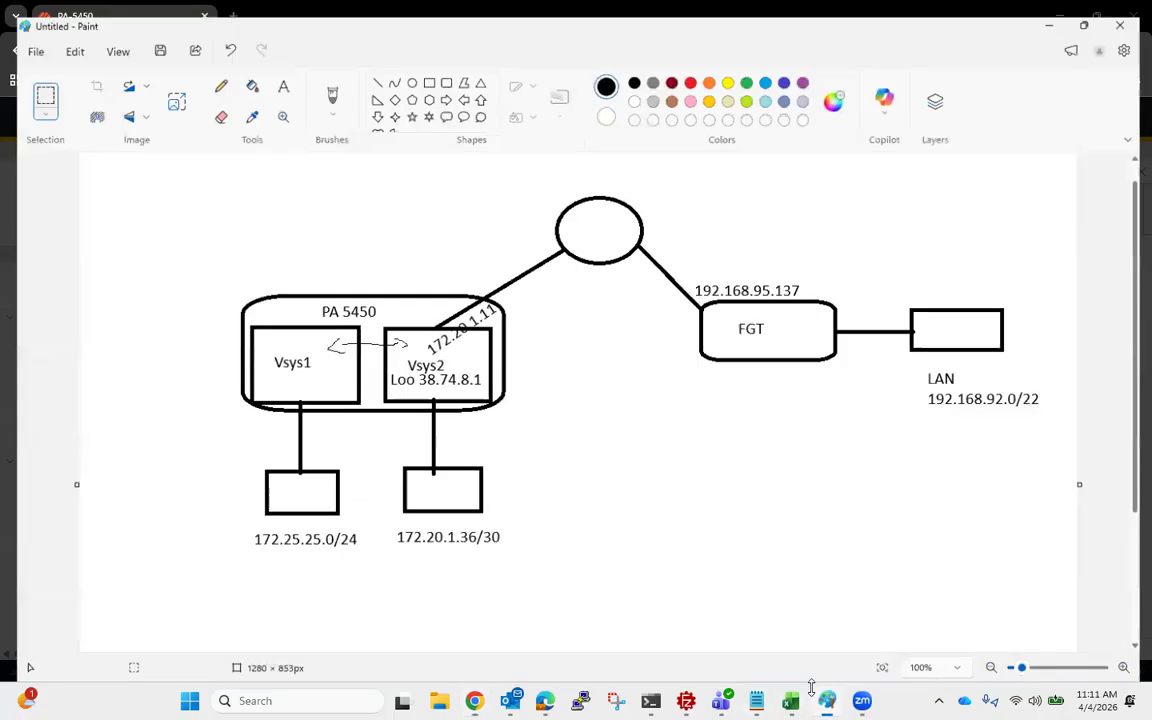
left_click(826, 700)
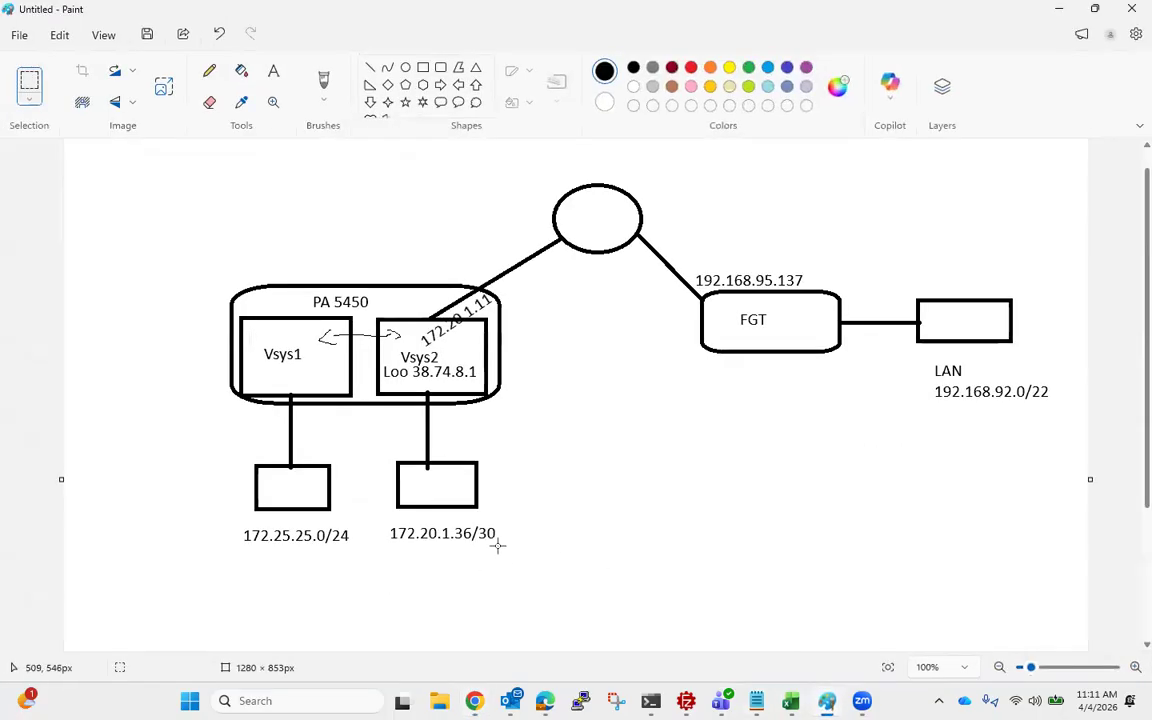
key("alt+Tab")
type("1")
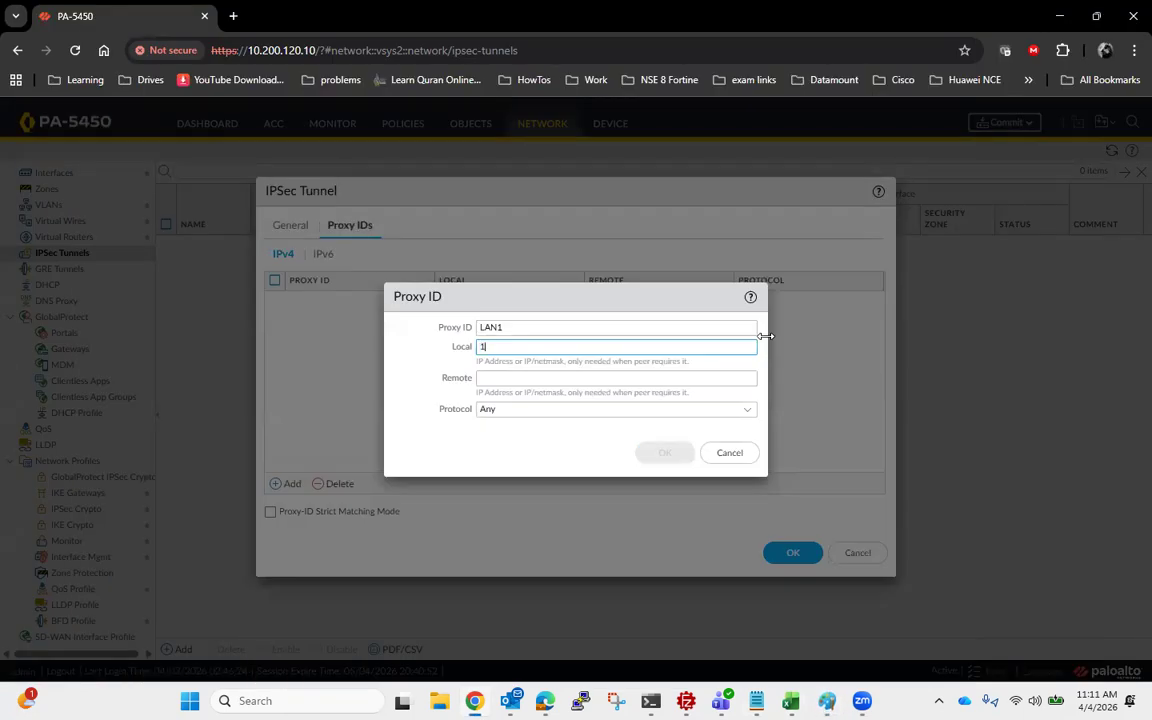
type("72")
type(".20.30.0")
key("BackSpace")
key("BackSpace")
key("BackSpace")
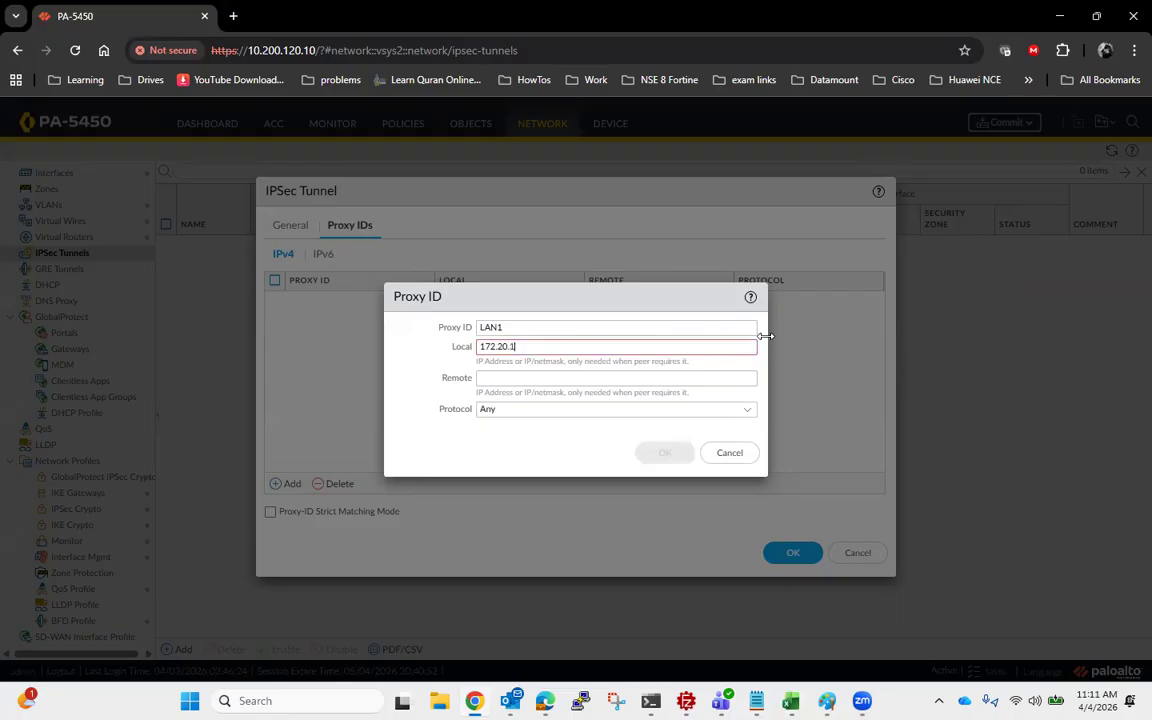
type(".36/30")
- Set the LAN1 proxy ID's remote network to 192.168.92.0/24 and save the proxy ID
left_click(705, 378)
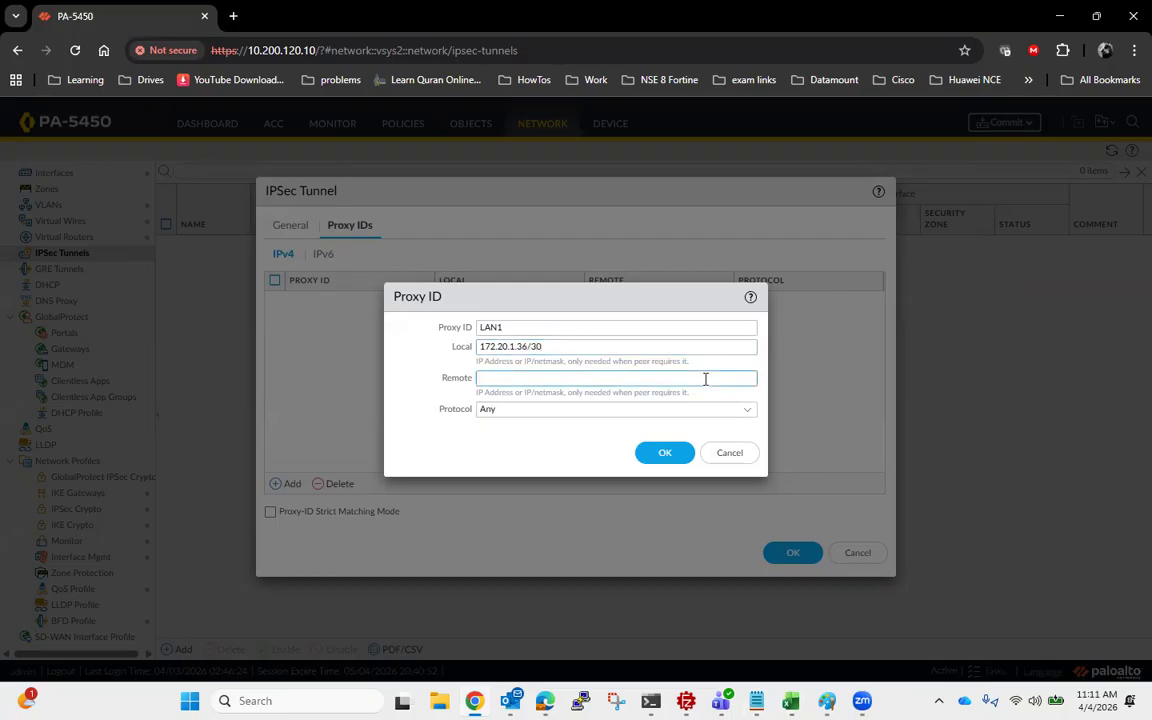
type("192.168.92")
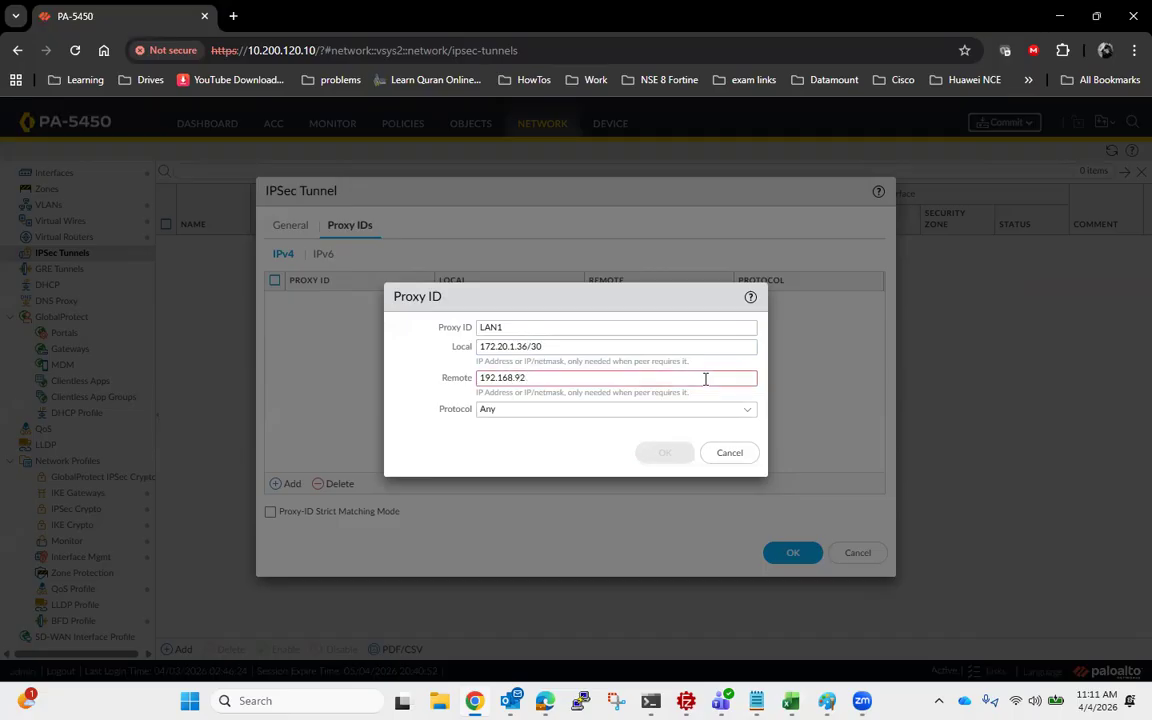
type(".0/24")
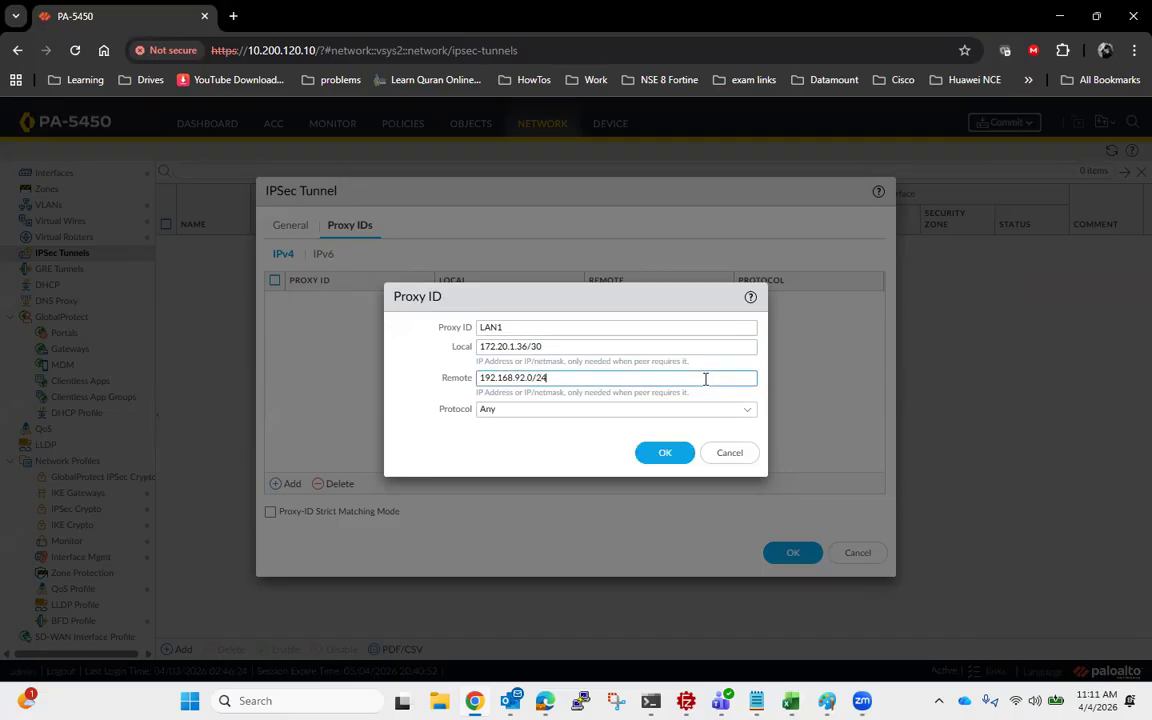
left_click(665, 458)
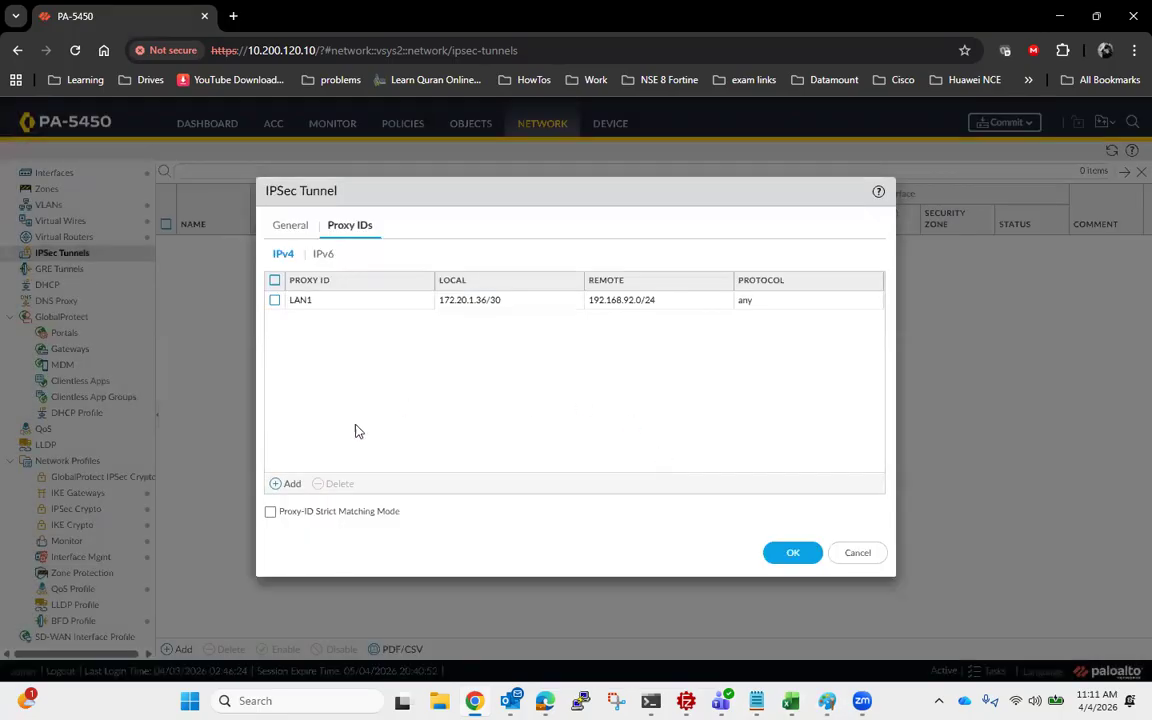
- Add a second proxy ID named LAN2, taking its local network 172.25.25.0/24 from the Vsys1 subnet in the Paint diagram
left_click(277, 484)
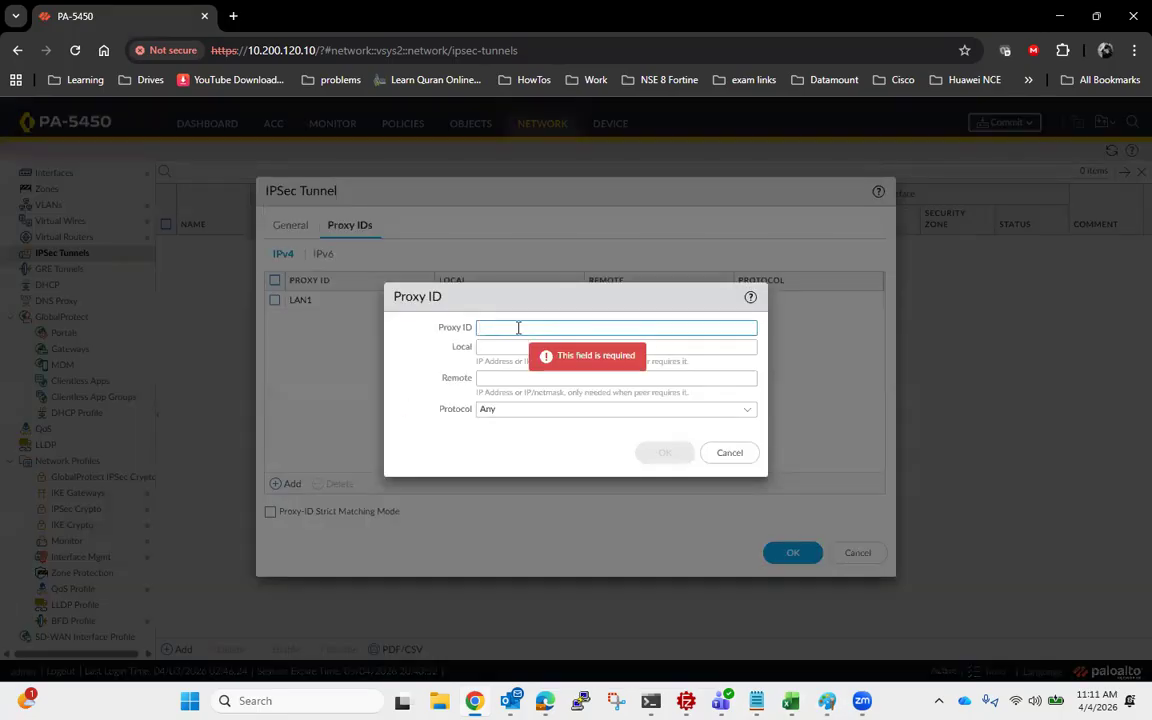
type("LAN2")
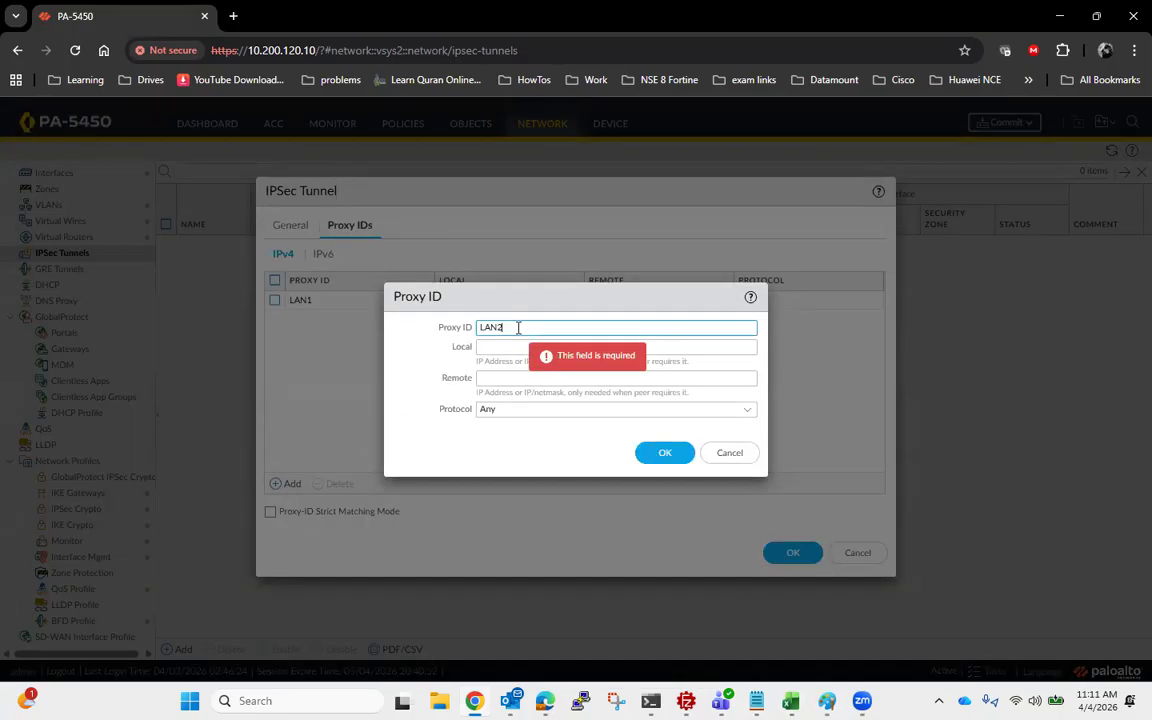
left_click(526, 346)
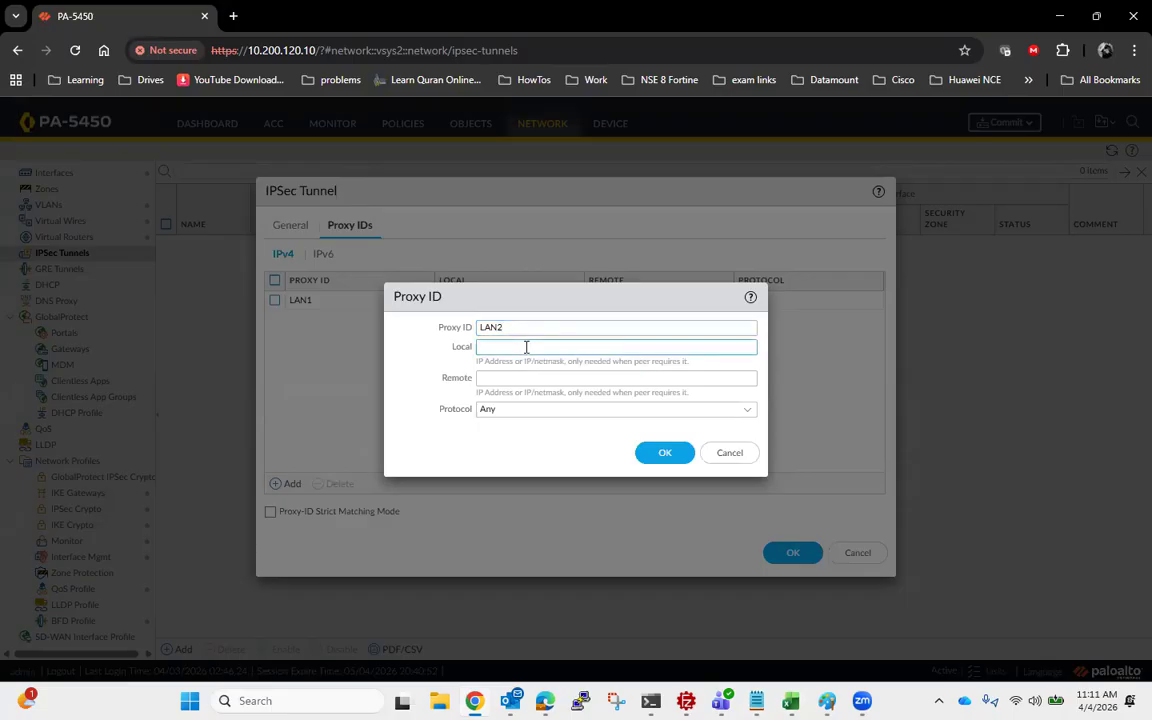
type("172")
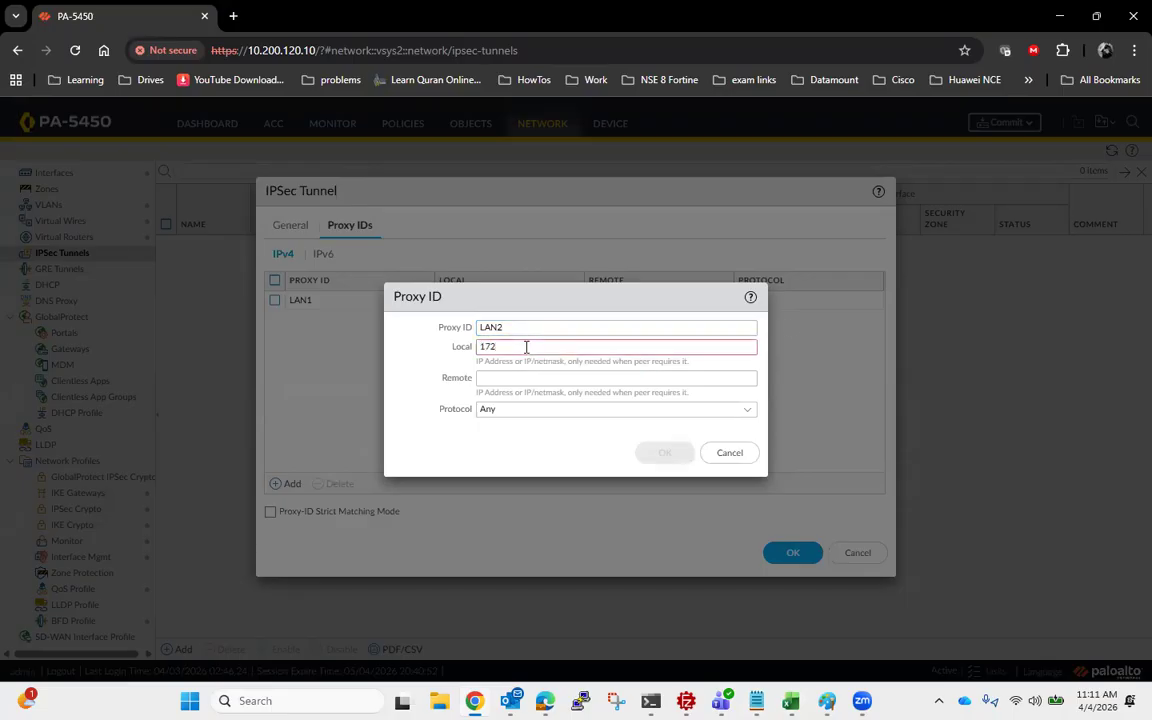
key("alt+Tab")
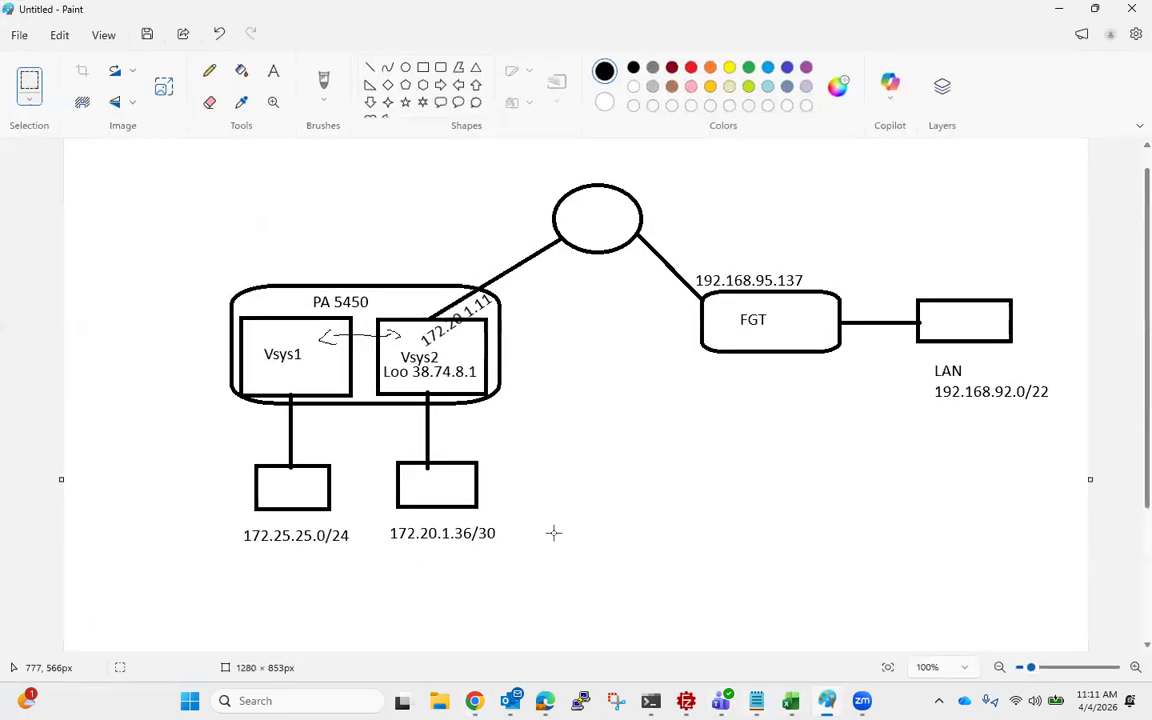
left_click(1057, 12)
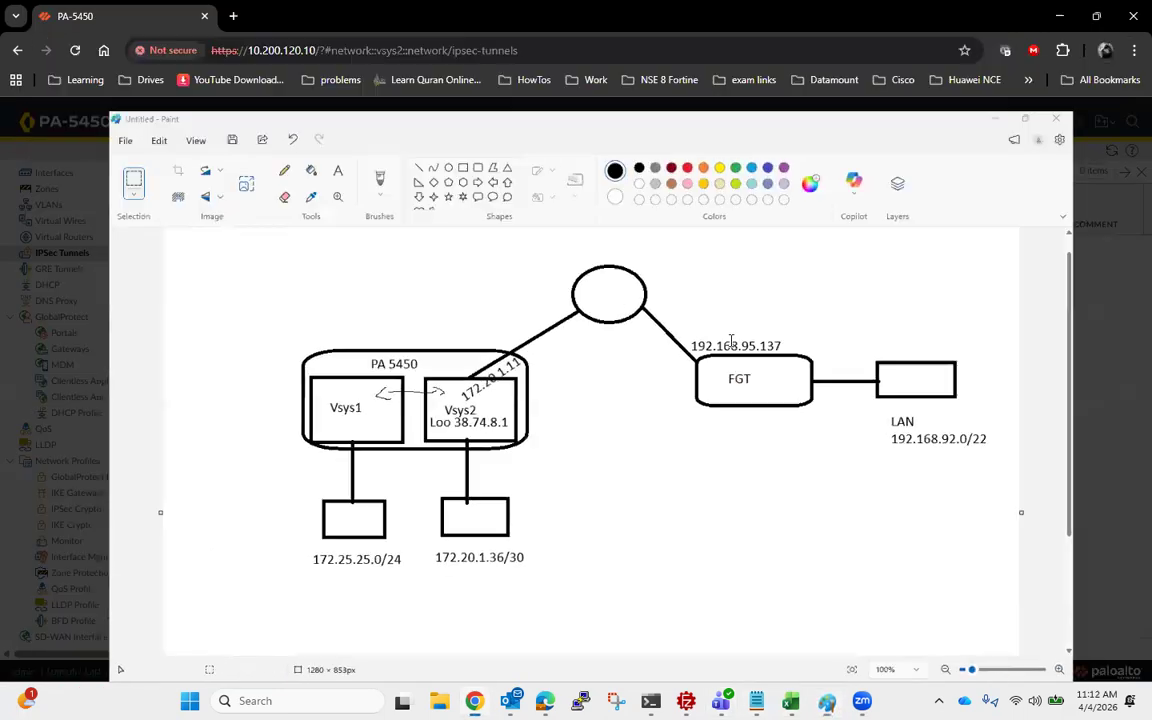
type(".25")
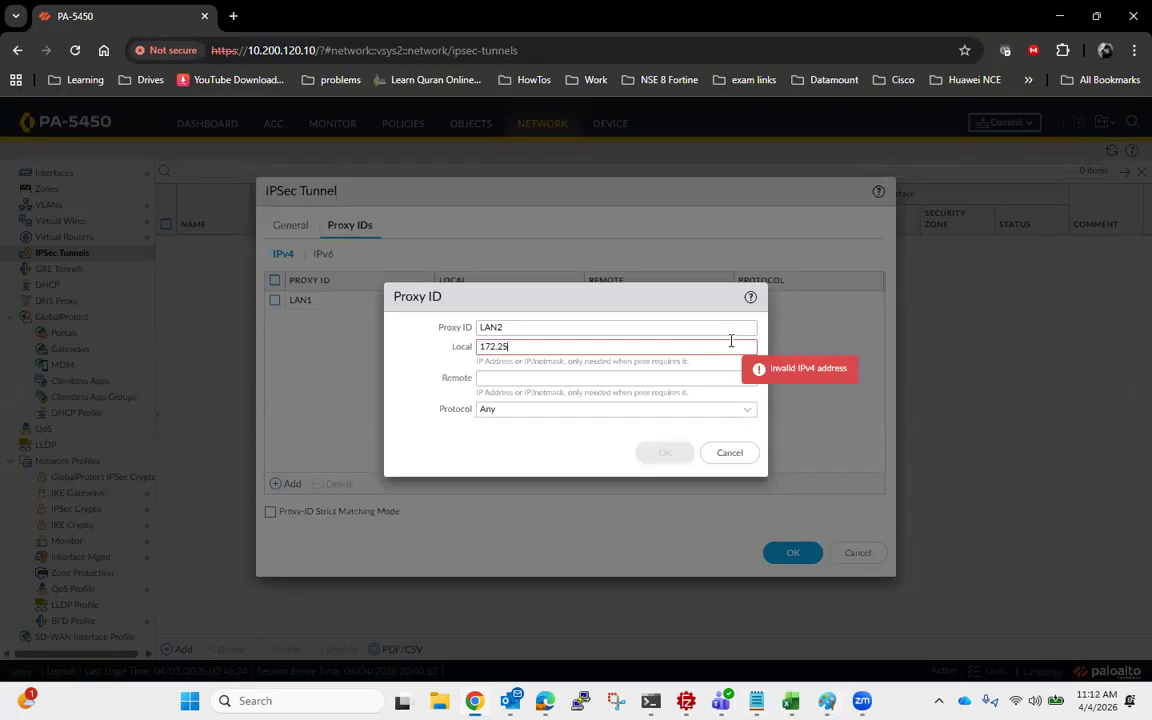
type(".25.0/24")
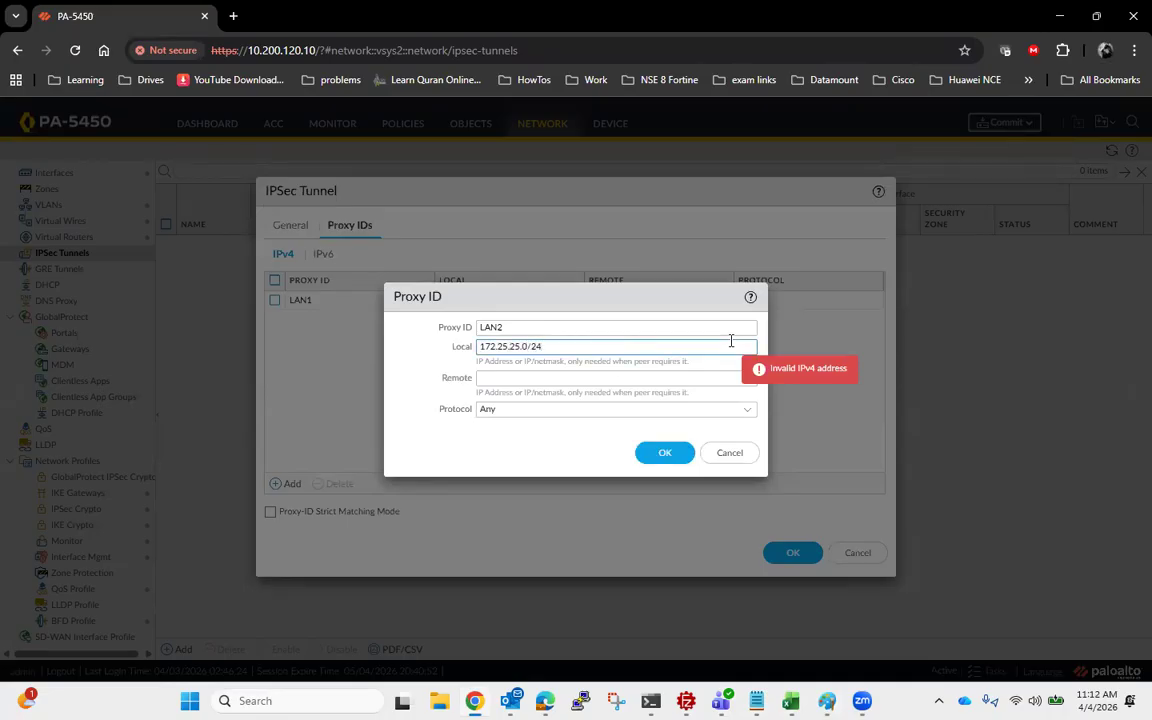
- Set the LAN2 proxy ID's remote network to 192.168.92.0/24, then save the proxy ID and the IPSec tunnel
left_click(657, 378)
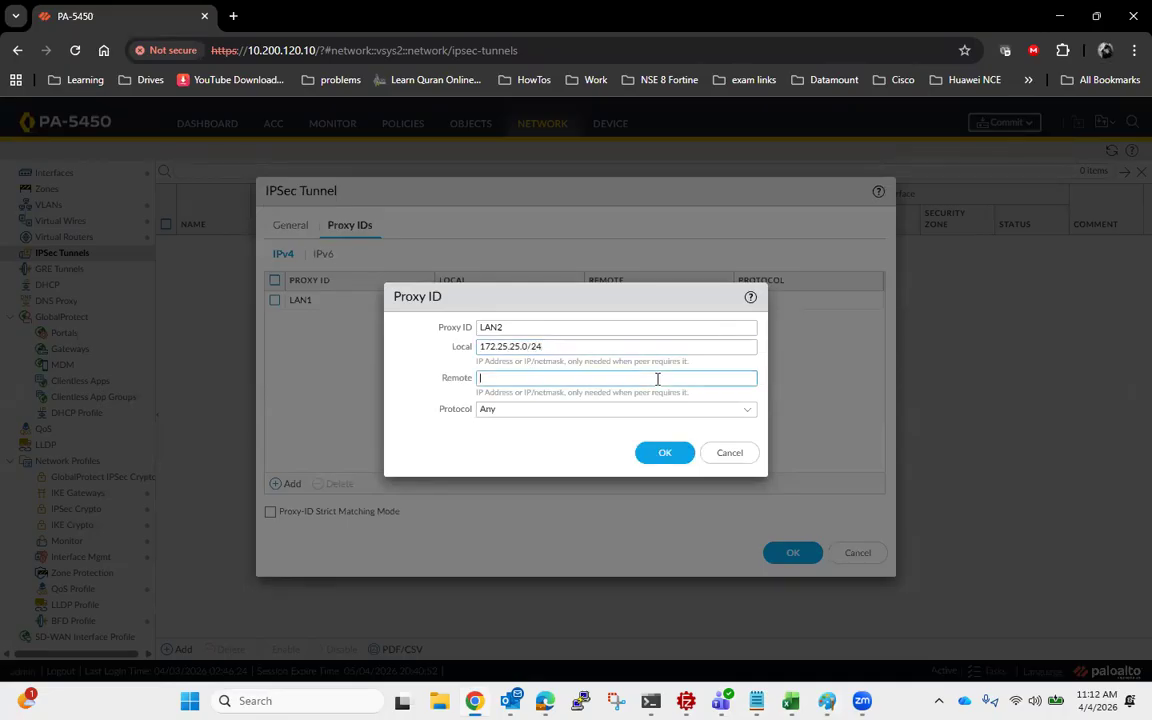
type("192.16")
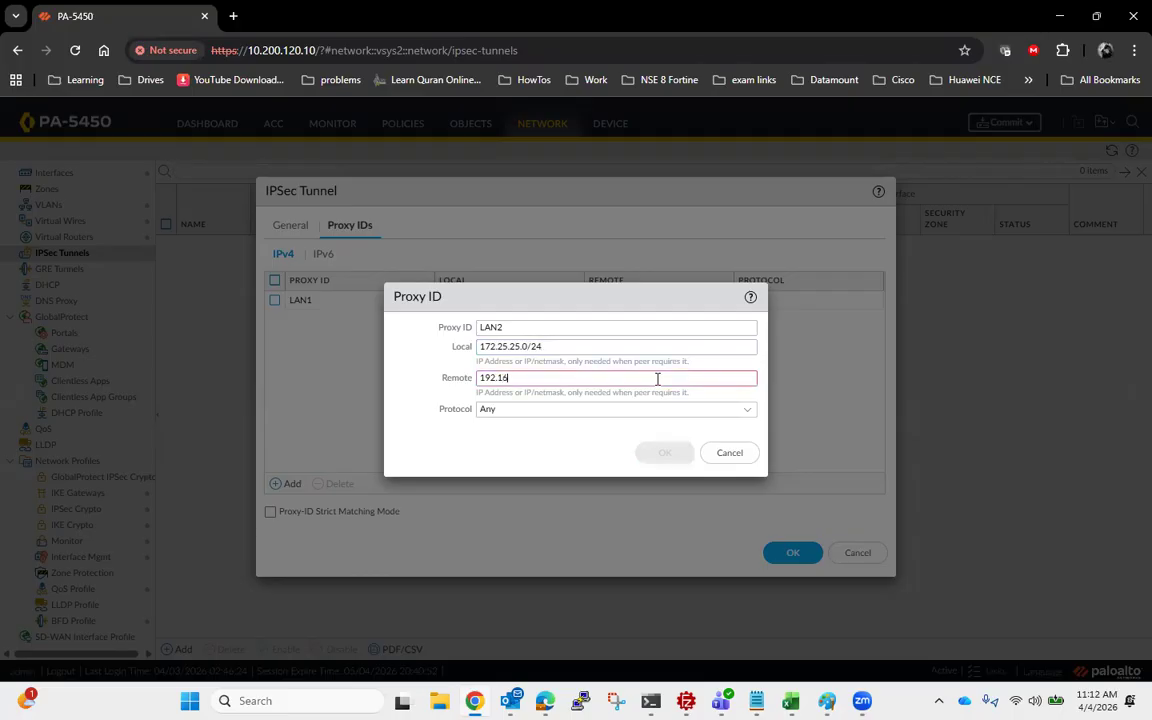
type("8.92.0/24")
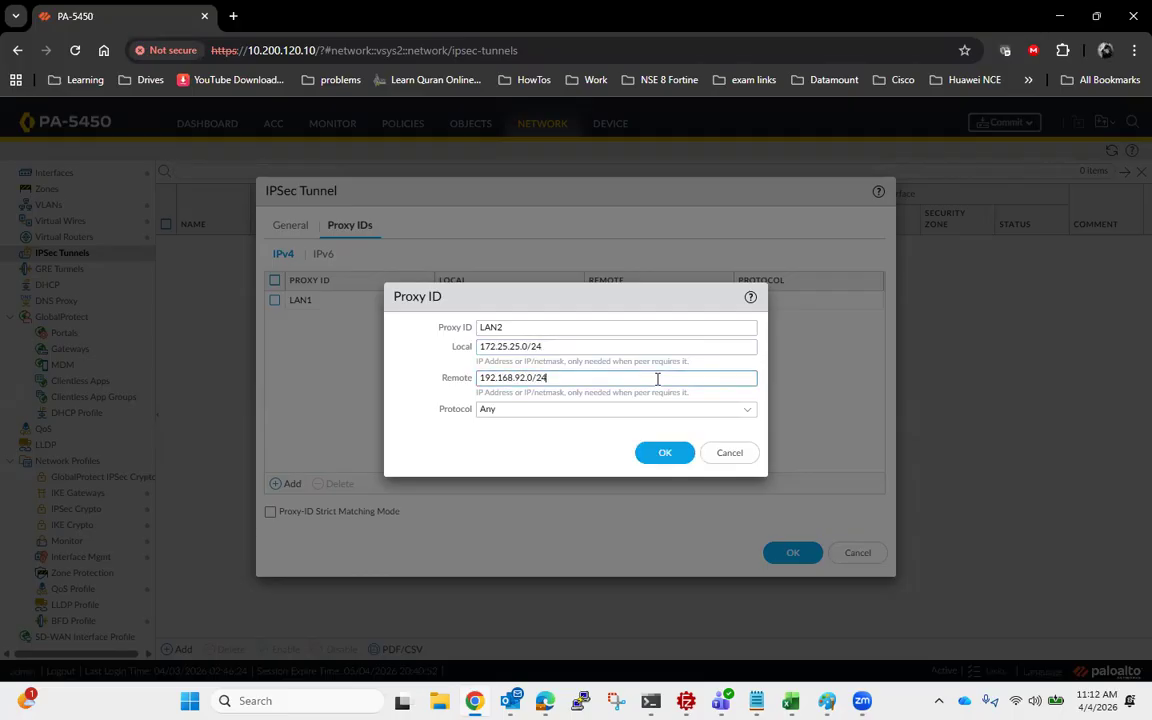
left_click(664, 452)
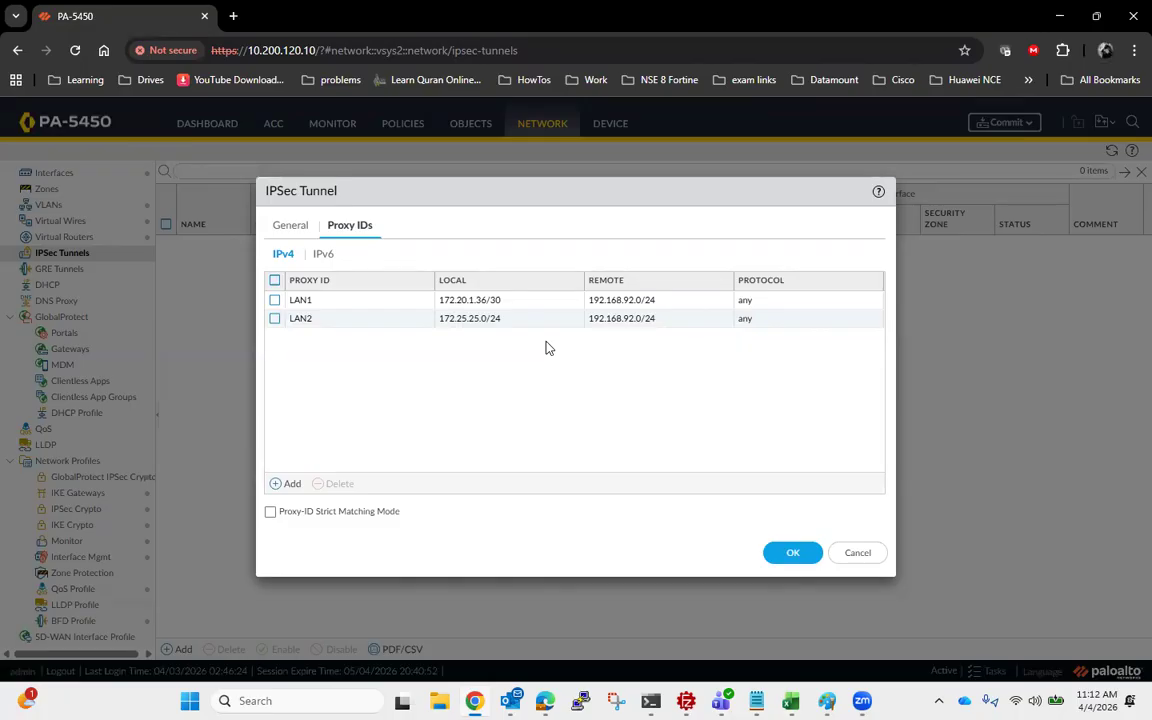
left_click(792, 554)
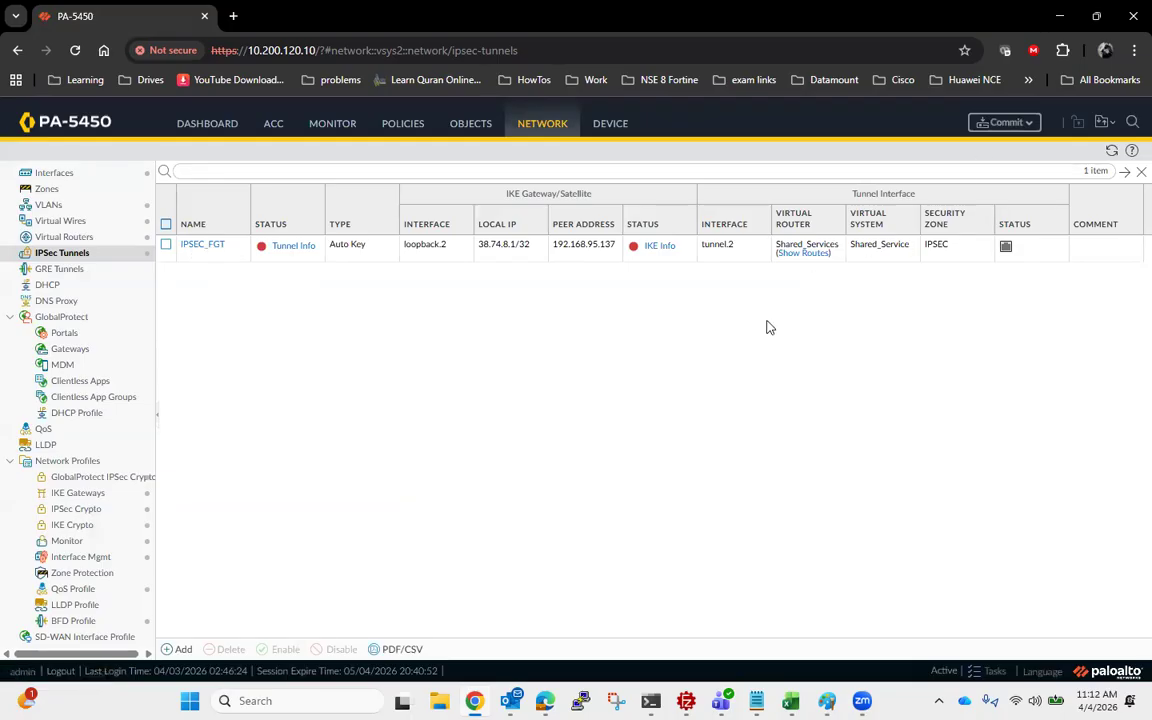
- Reopen the IPSEC_FGT tunnel to review its proxy IDs and close it again
left_click(218, 250)
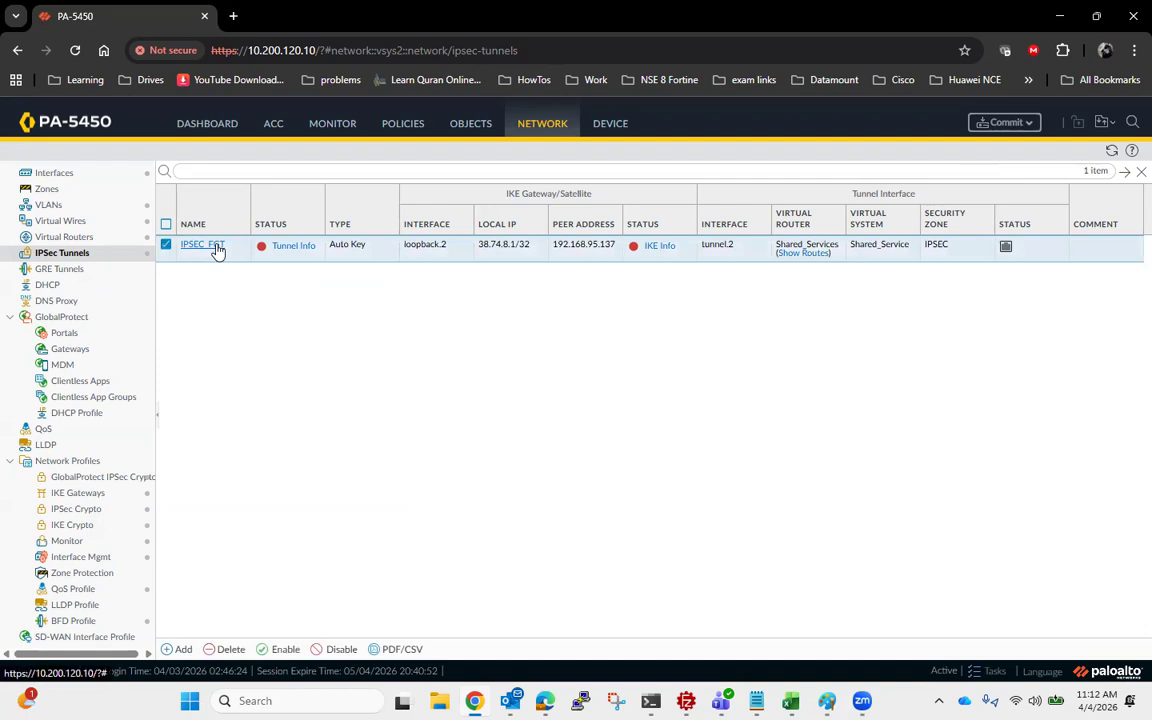
left_click(216, 246)
left_click(350, 226)
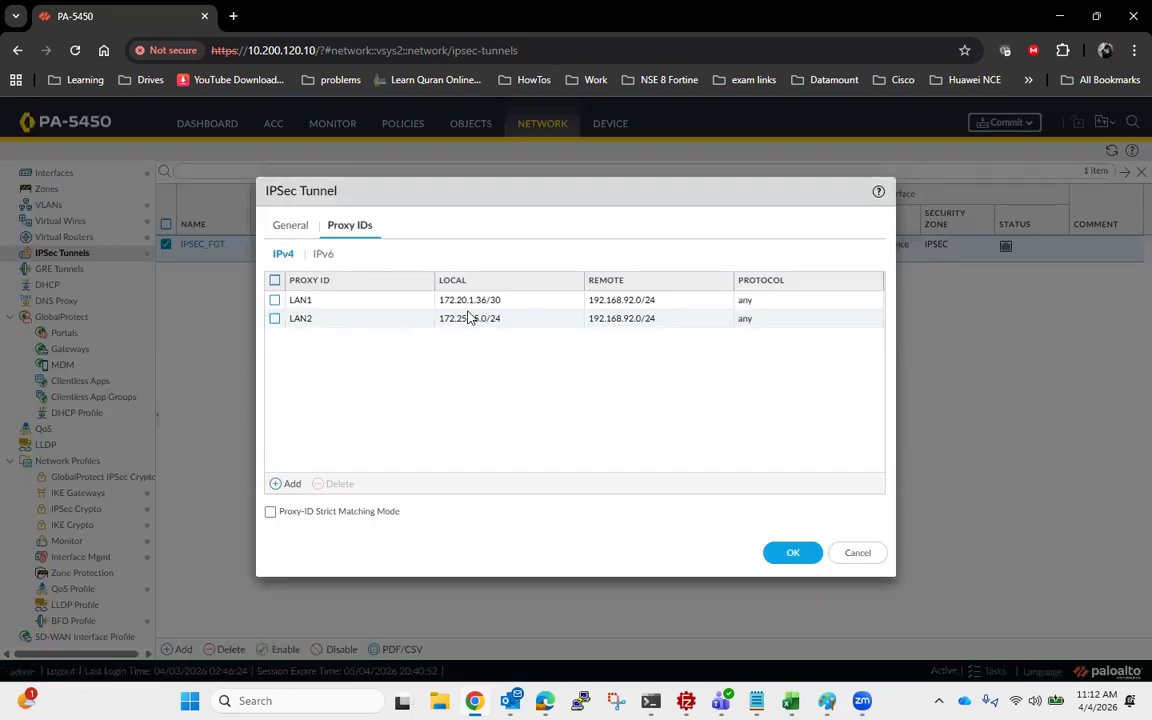
left_click(792, 554)
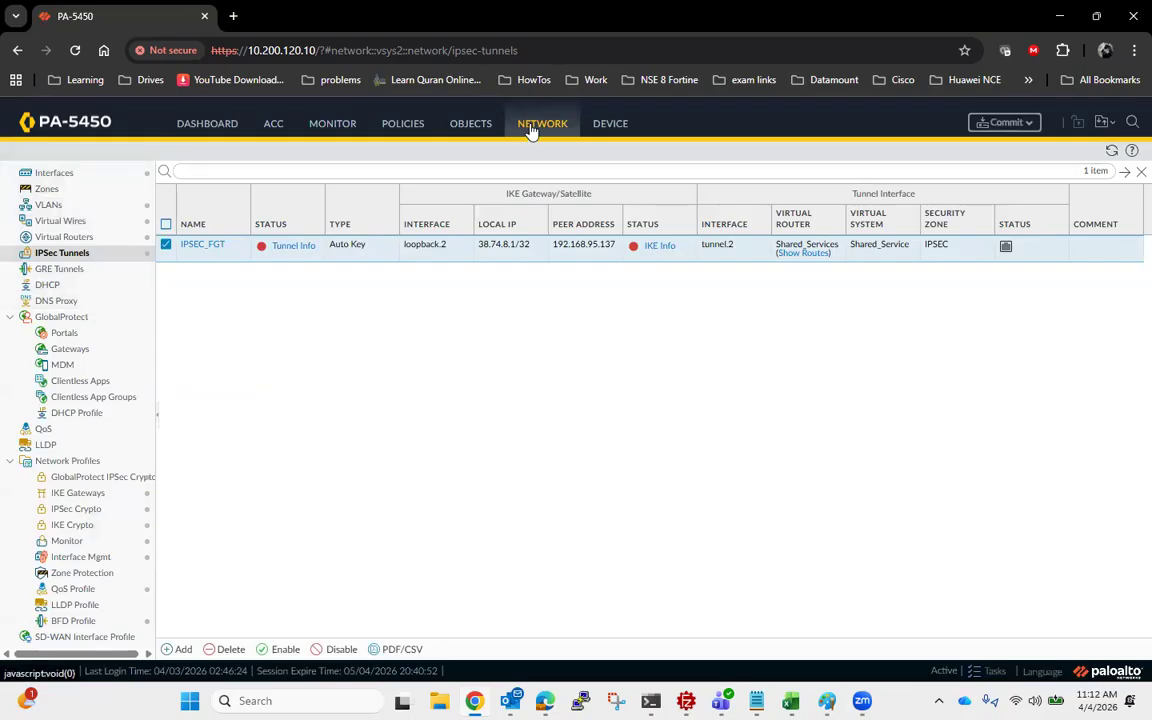
- Start a new IPv4 static route named IPSEC_Route in the Shared_Services virtual router
left_click(73, 238)
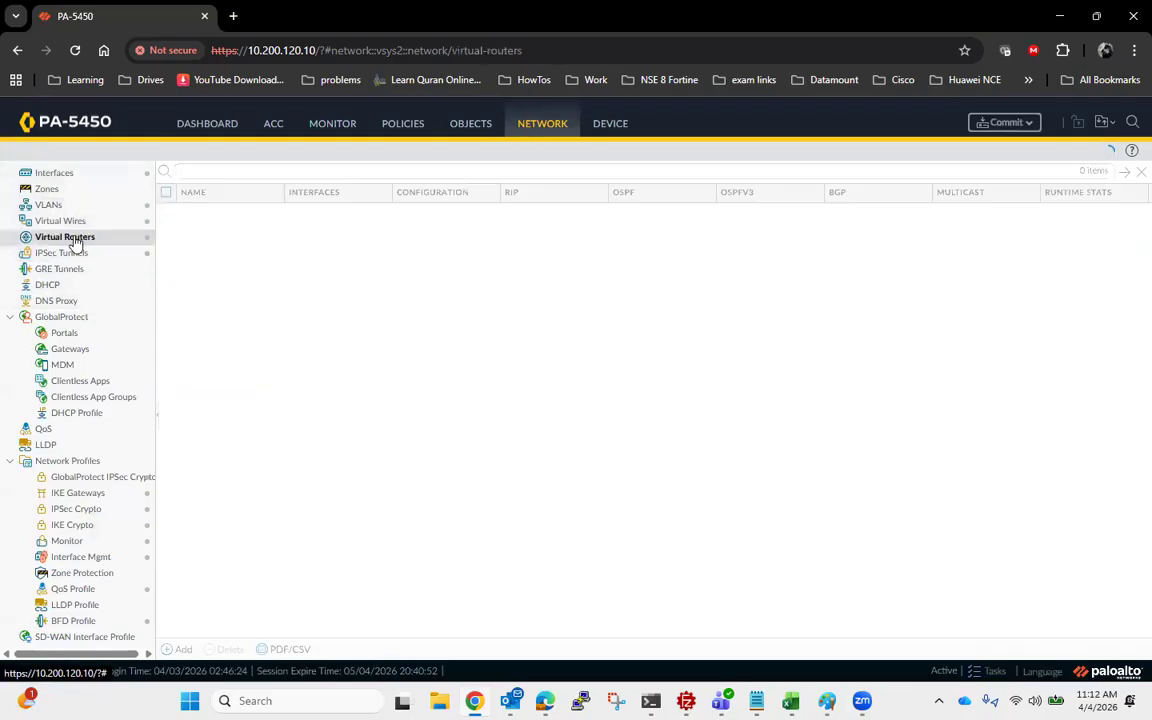
left_click(222, 318)
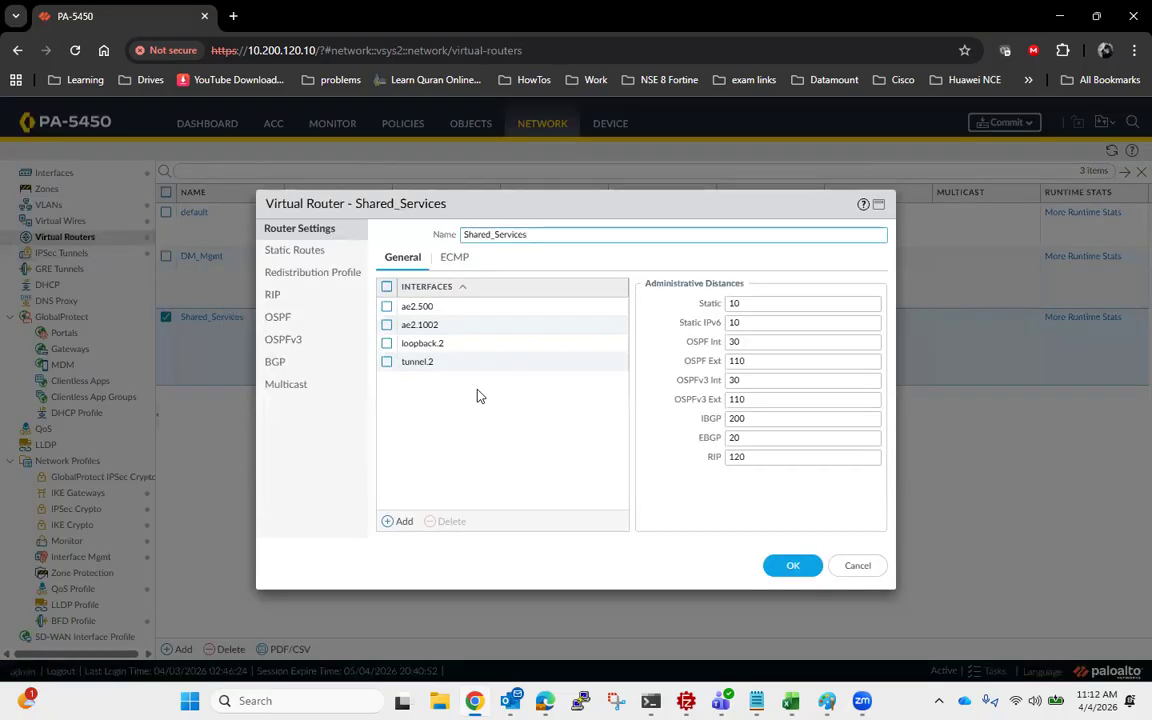
left_click(318, 253)
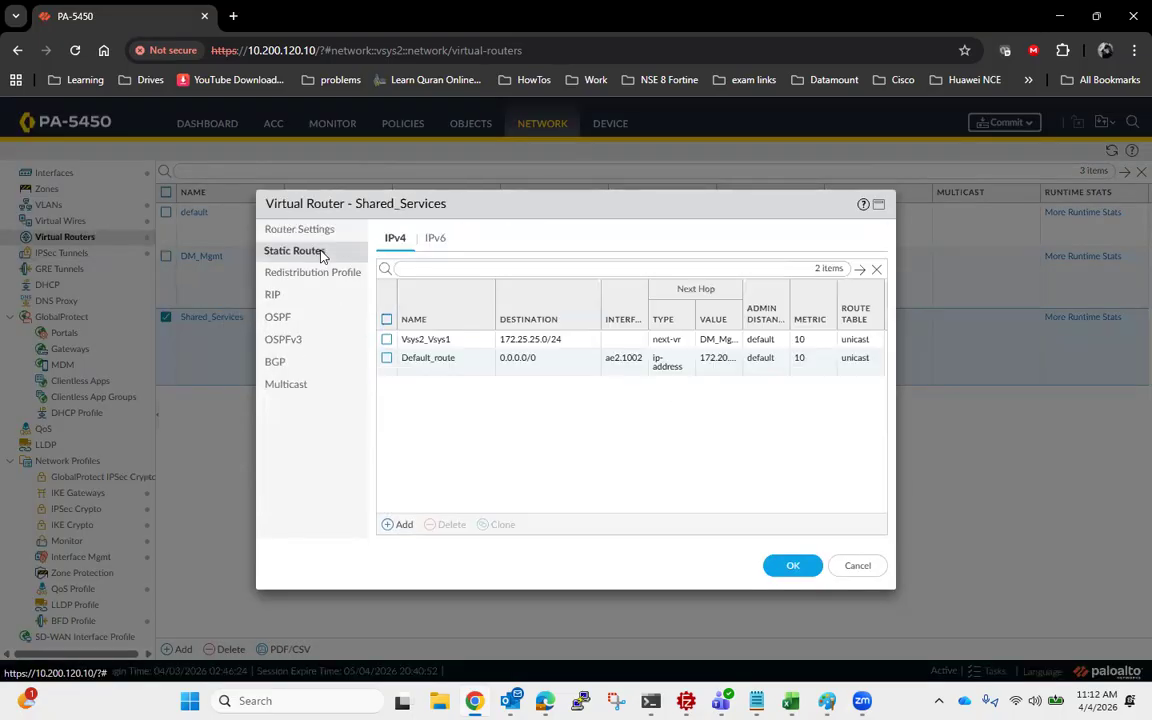
left_click(390, 524)
left_click(515, 229)
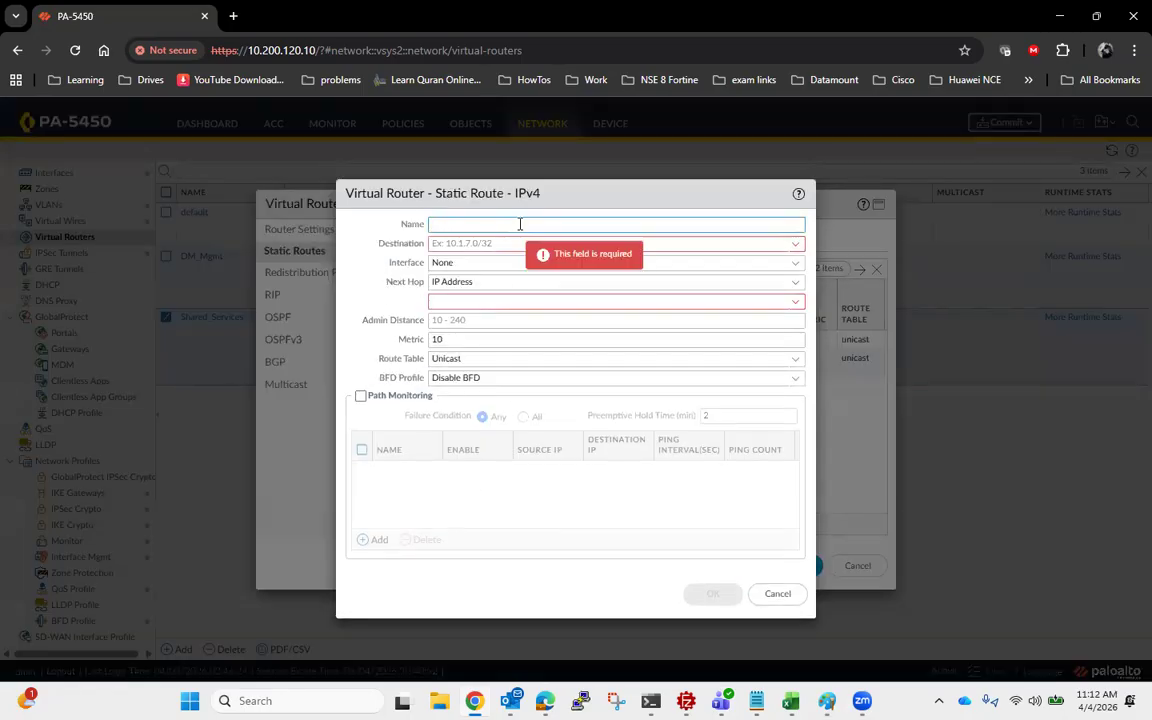
type("IPSE")
type("C_Re")
type("oute")
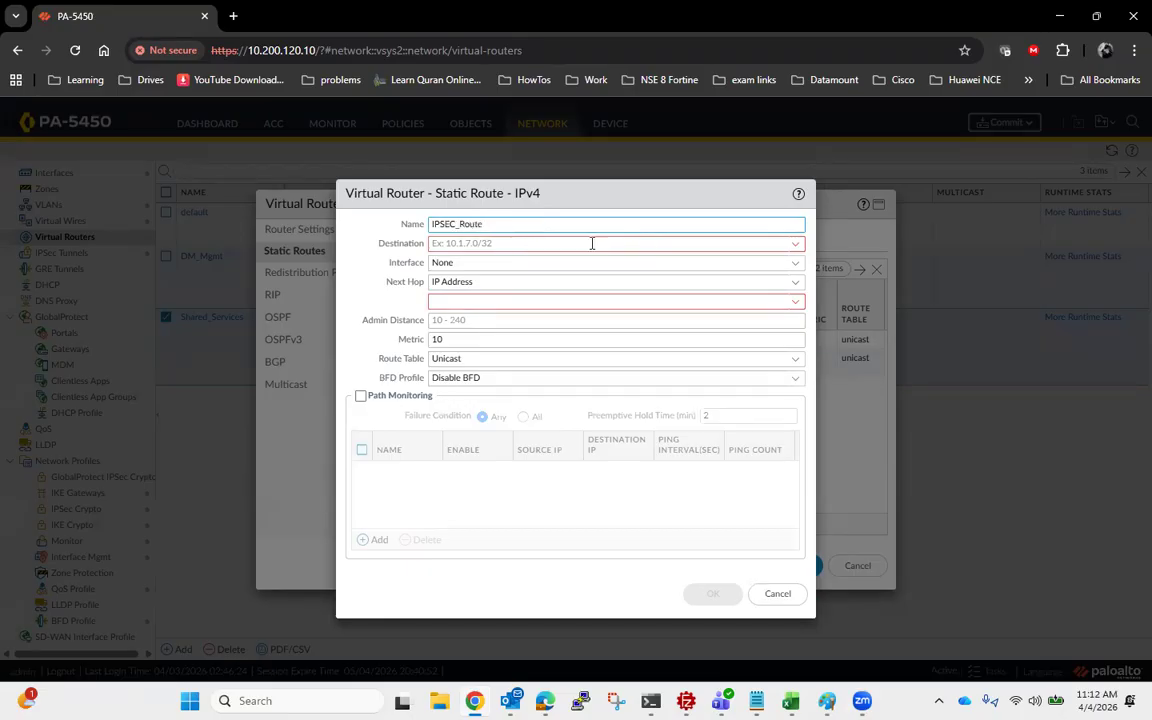
- Set the destination of the new static route to 192.168.92.0/24
left_click(796, 244)
type("192.168.92.0/24")
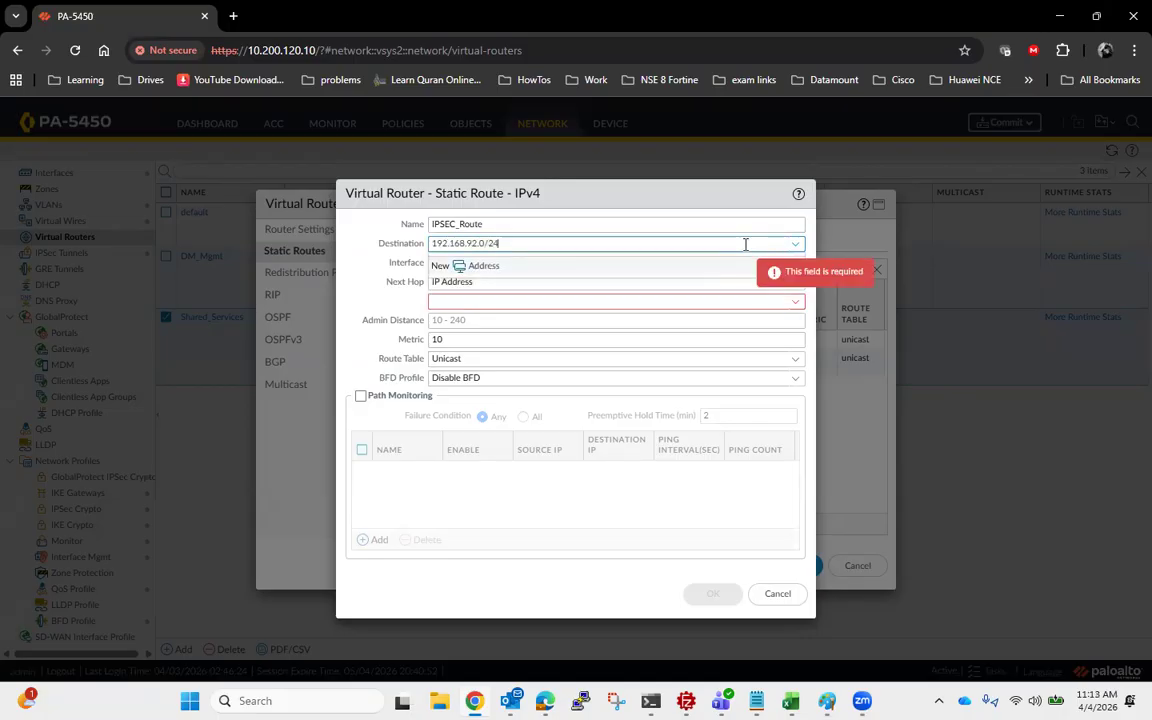
left_click(587, 547)
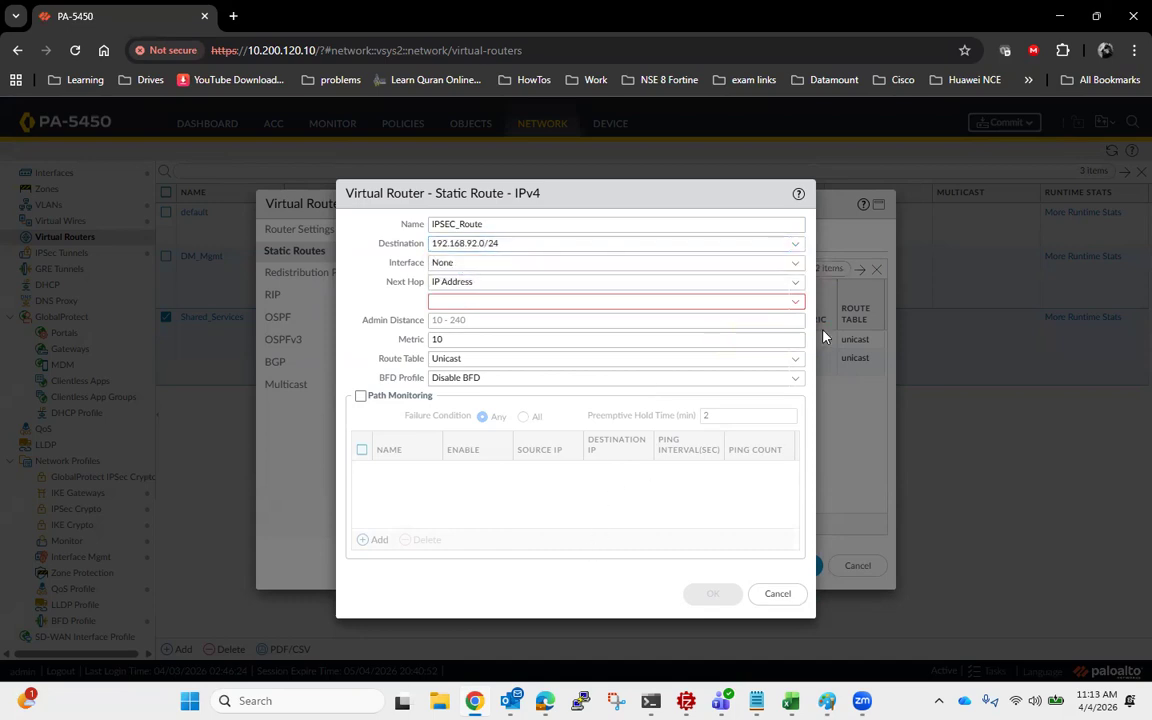
- Set the static route's interface to tunnel.2 and next hop to None, and save the route and the virtual router
left_click(796, 264)
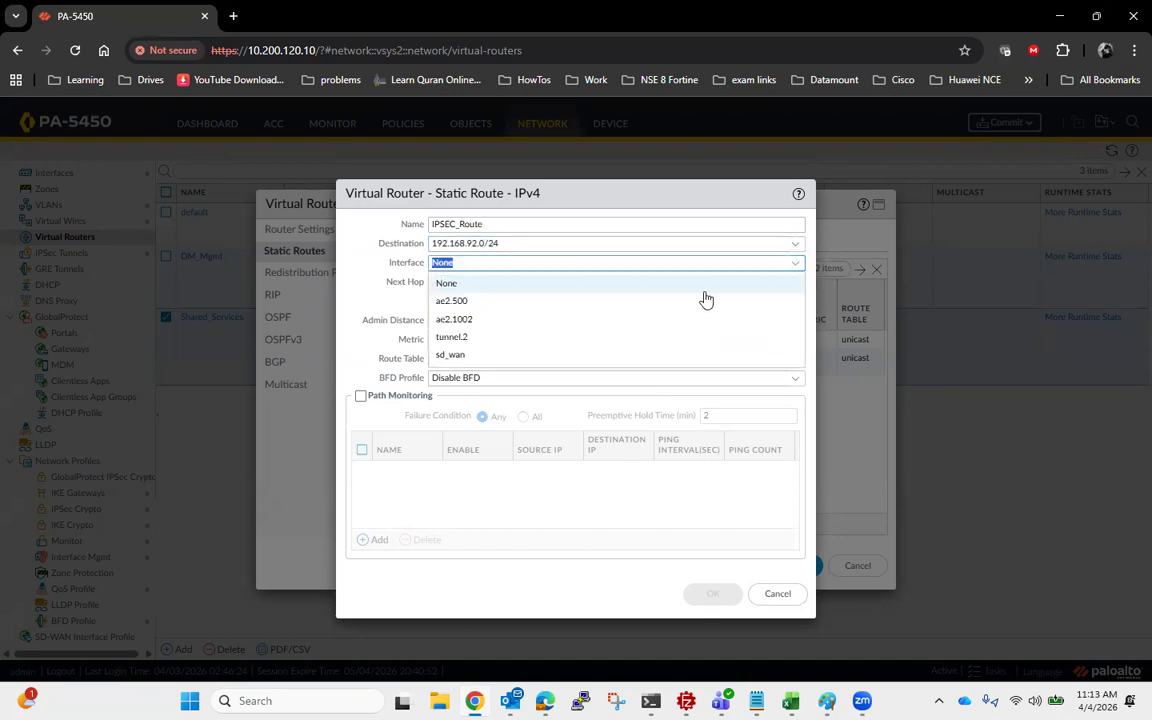
left_click(522, 339)
left_click(797, 284)
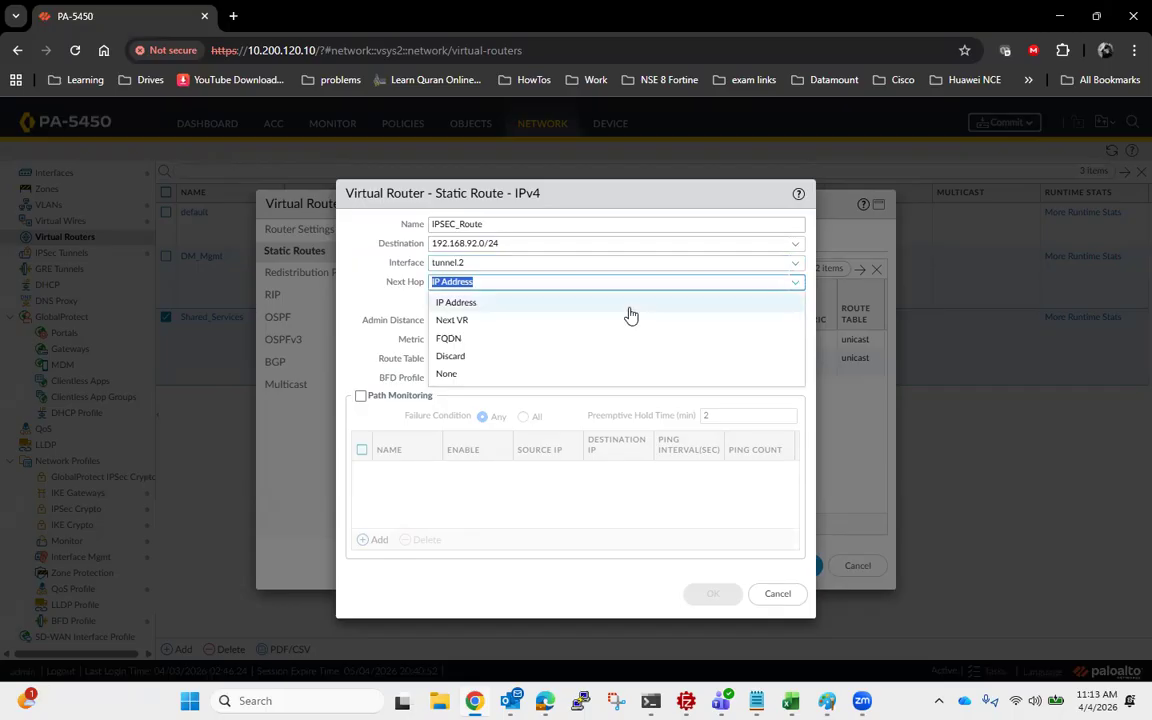
left_click(501, 373)
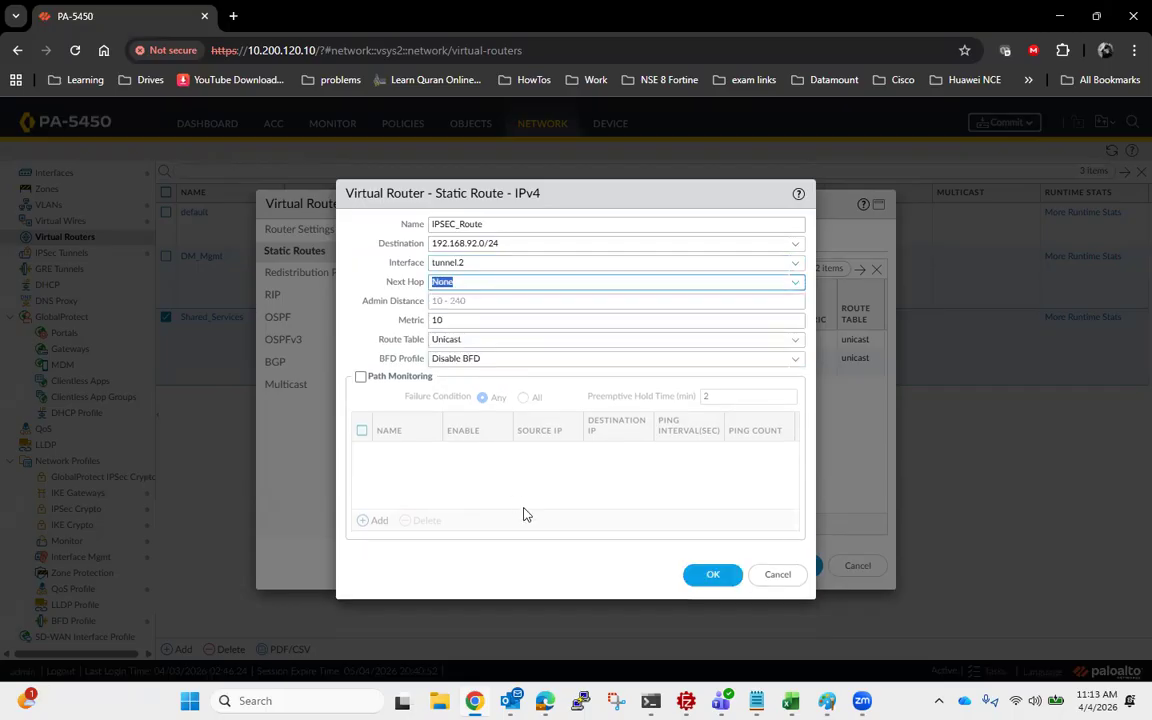
left_click(712, 575)
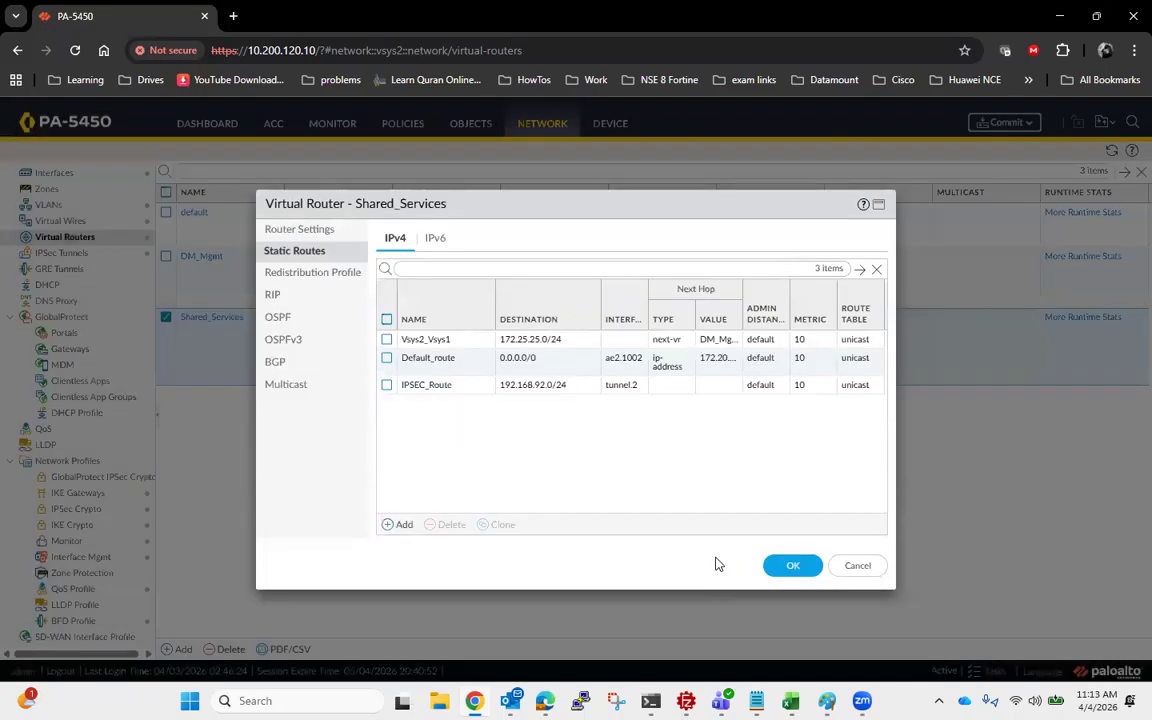
left_click(791, 567)
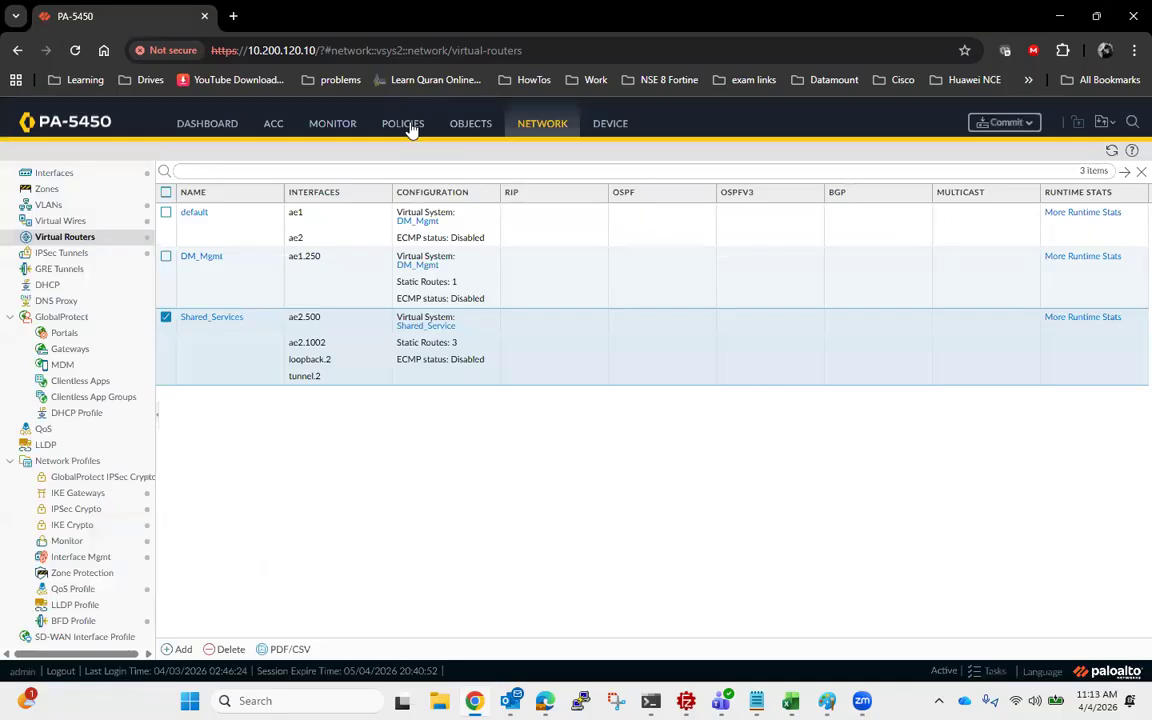
- Consult the network diagram in Paint and add an interzone security policy rule named LAN_to_IPSEC for Shared_Service (vsys2)
left_click(408, 127)
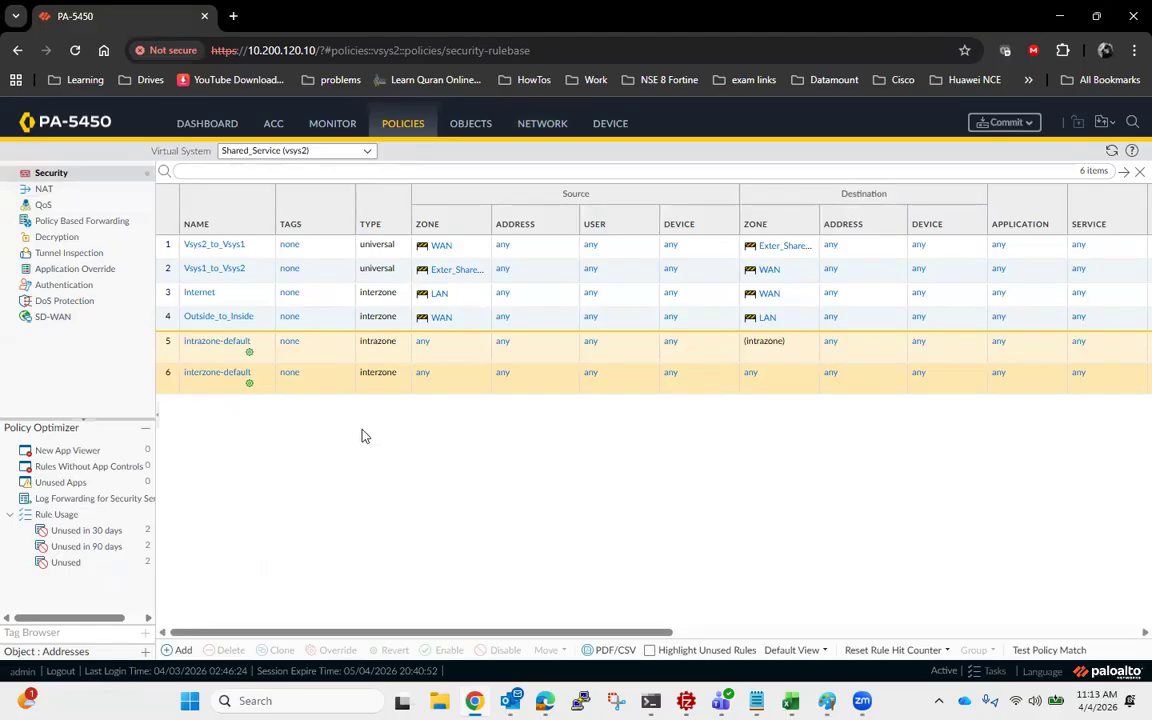
key("alt+Tab")
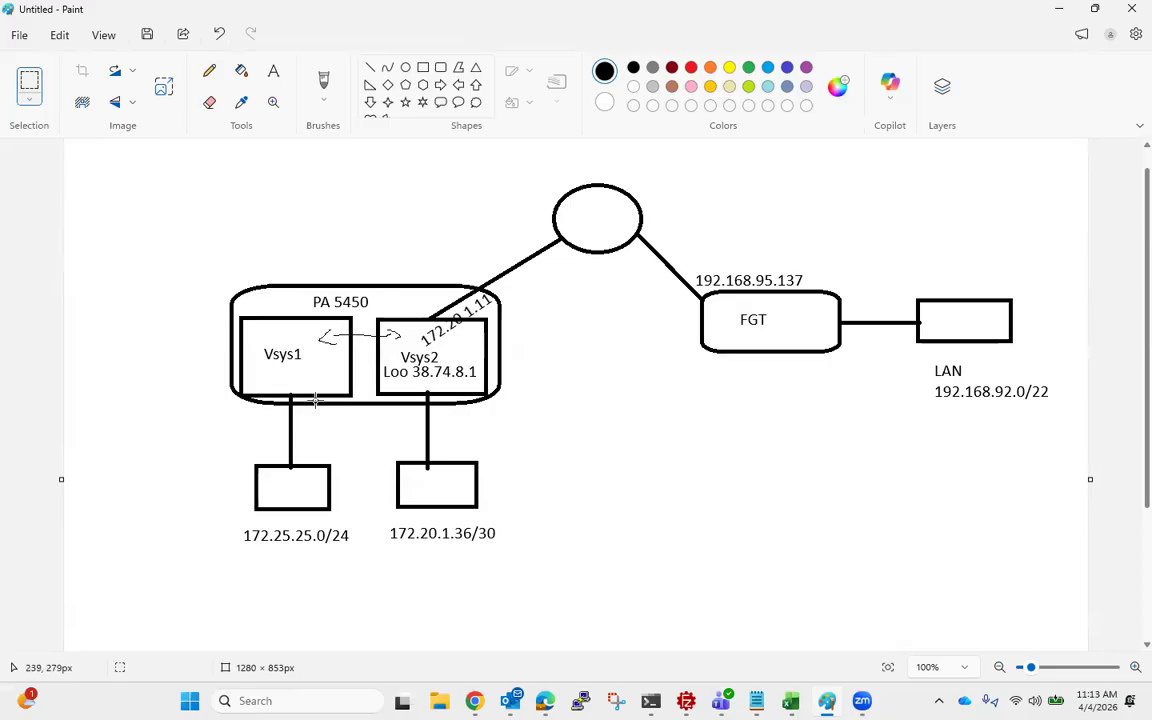
left_click(1059, 12)
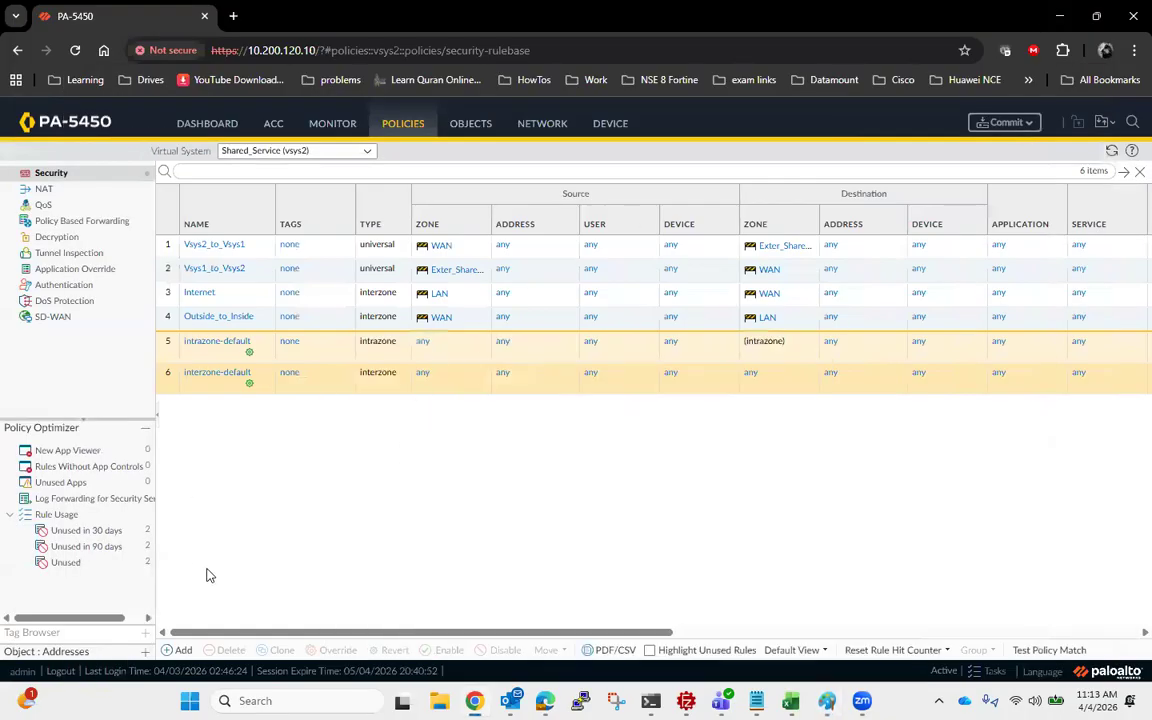
left_click(180, 650)
left_click(439, 311)
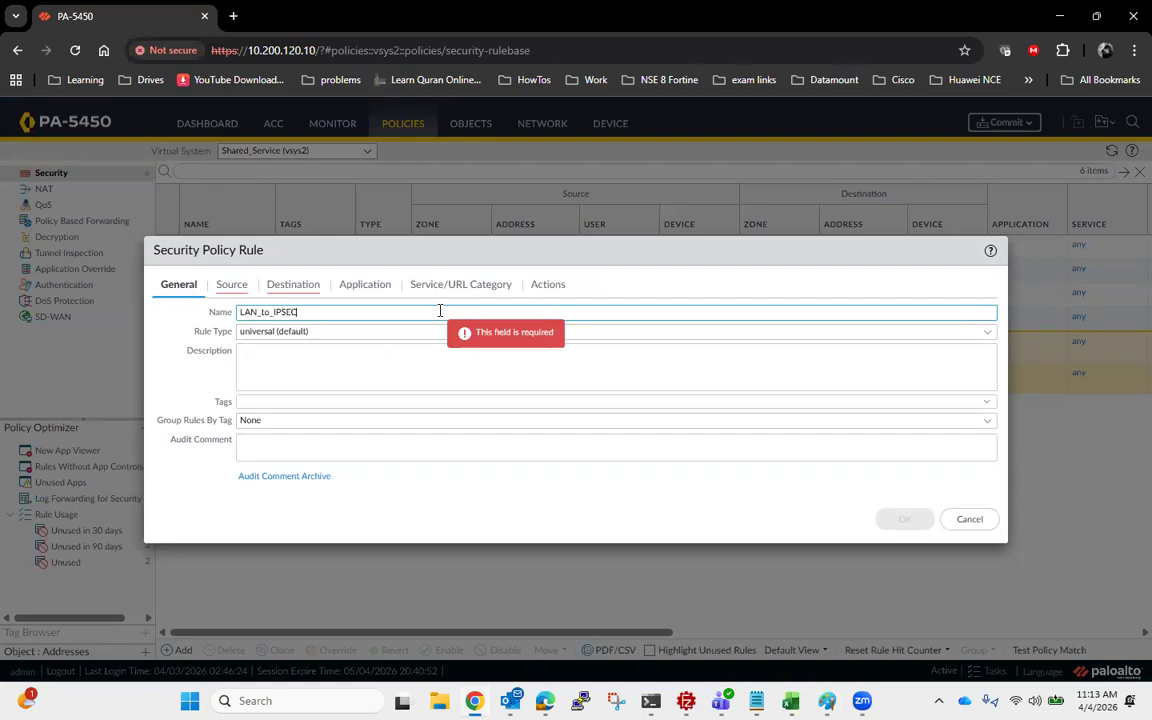
left_click(985, 333)
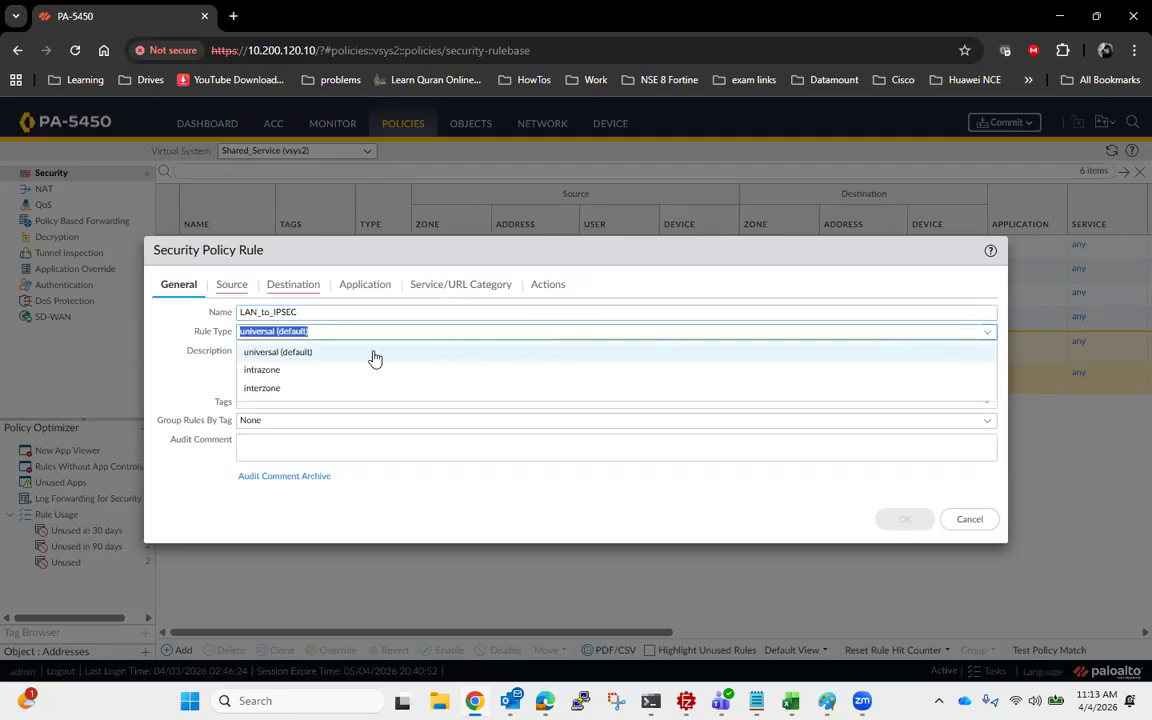
left_click(291, 390)
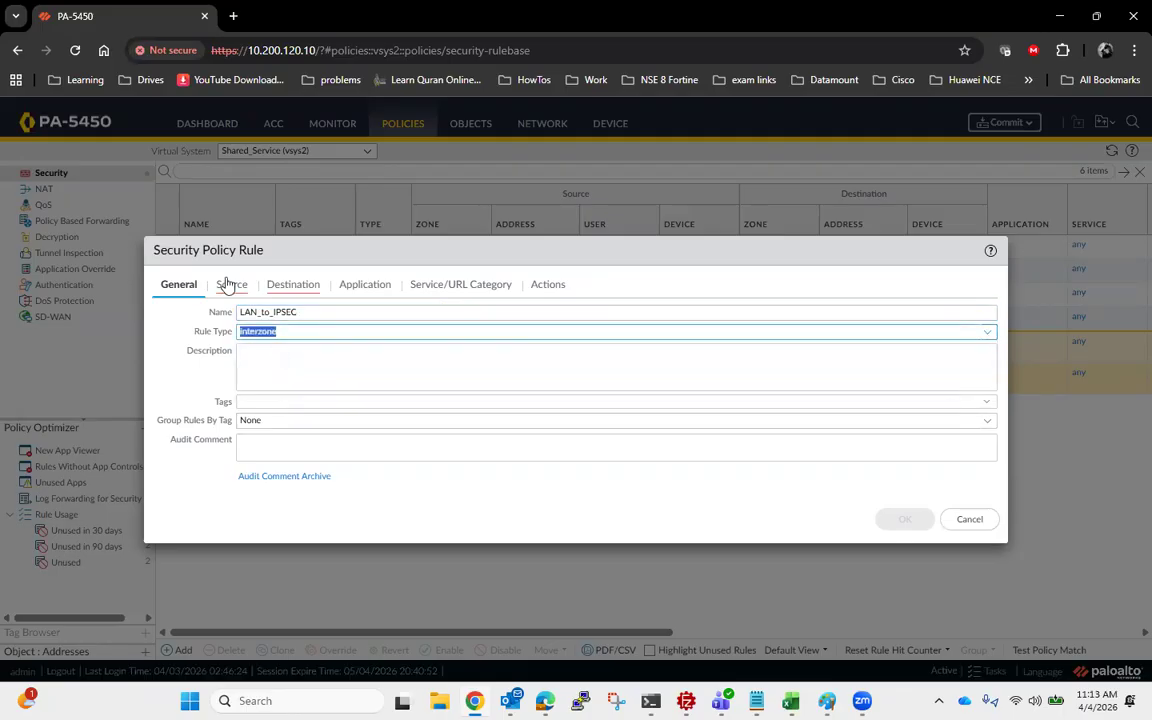
- Set the LAN_to_IPSEC rule's source zone to LAN and its destination zone to IPSEC
left_click(228, 284)
left_click(170, 485)
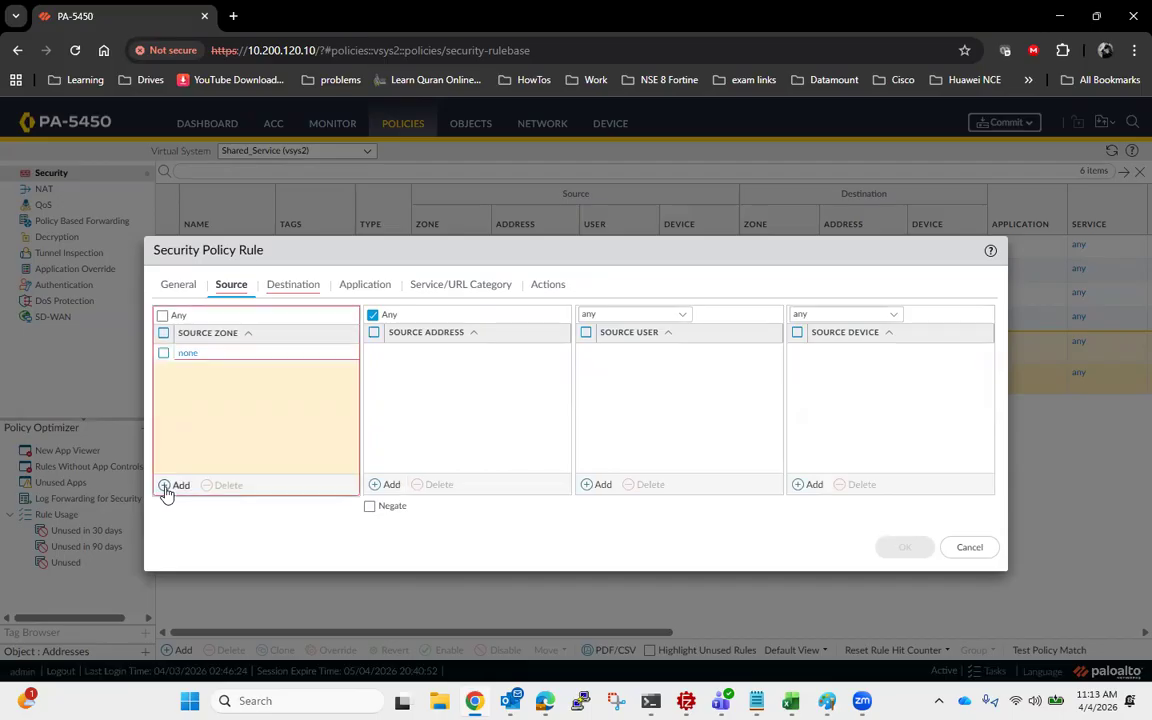
left_click(213, 409)
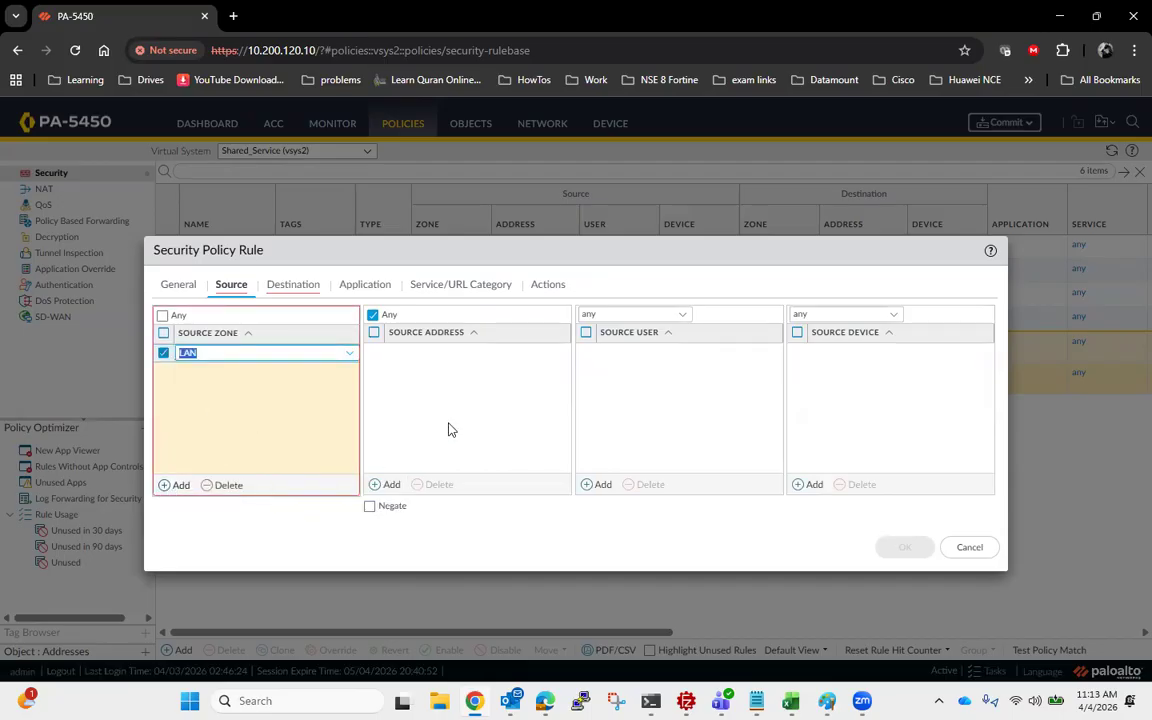
left_click(292, 288)
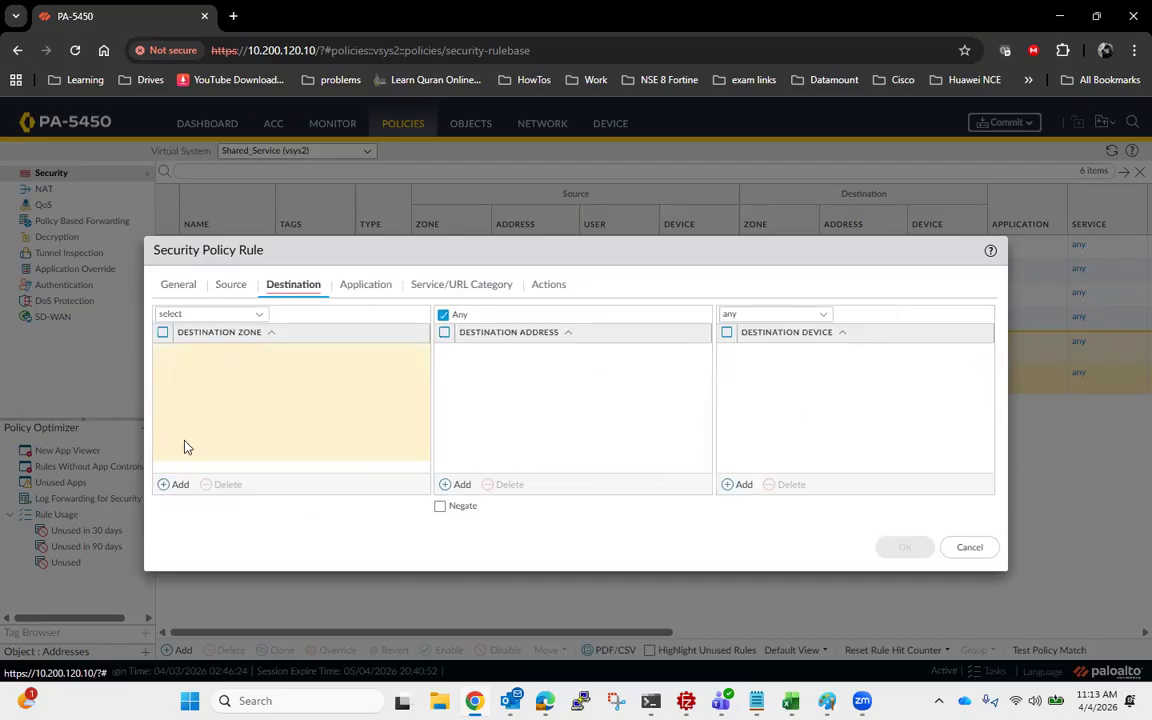
left_click(166, 486)
left_click(232, 392)
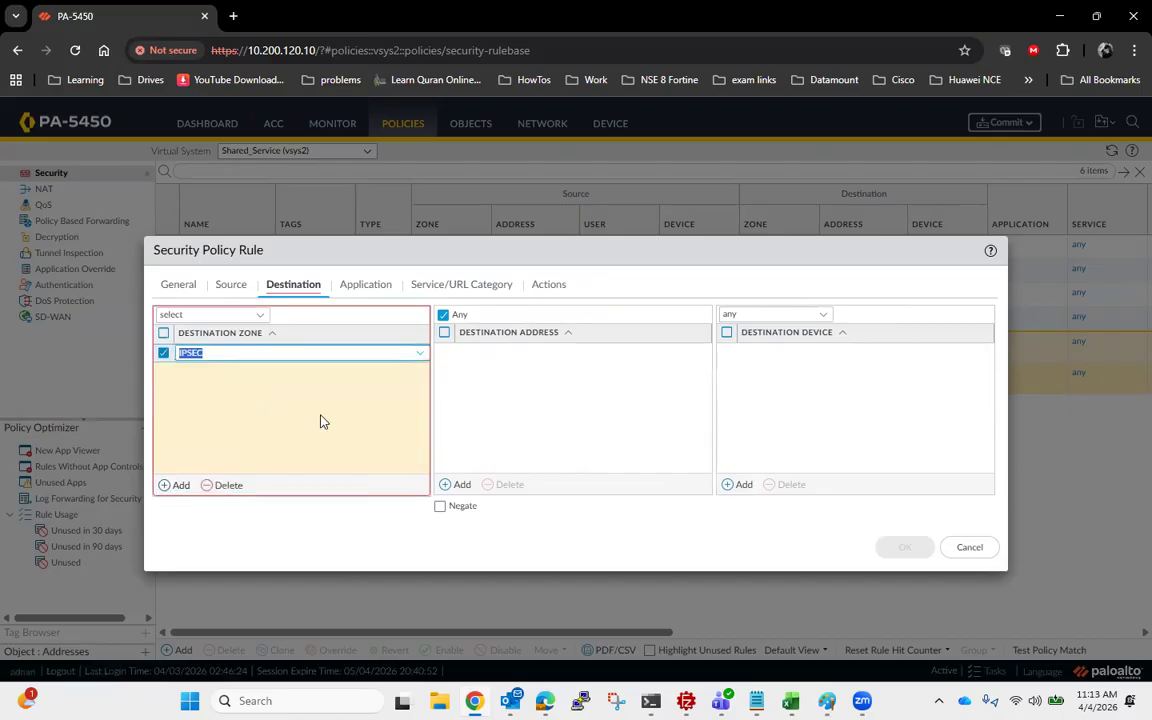
- Set the LAN_to_IPSEC rule's service to any, enable logging at session start, and save the rule
left_click(366, 287)
left_click(440, 285)
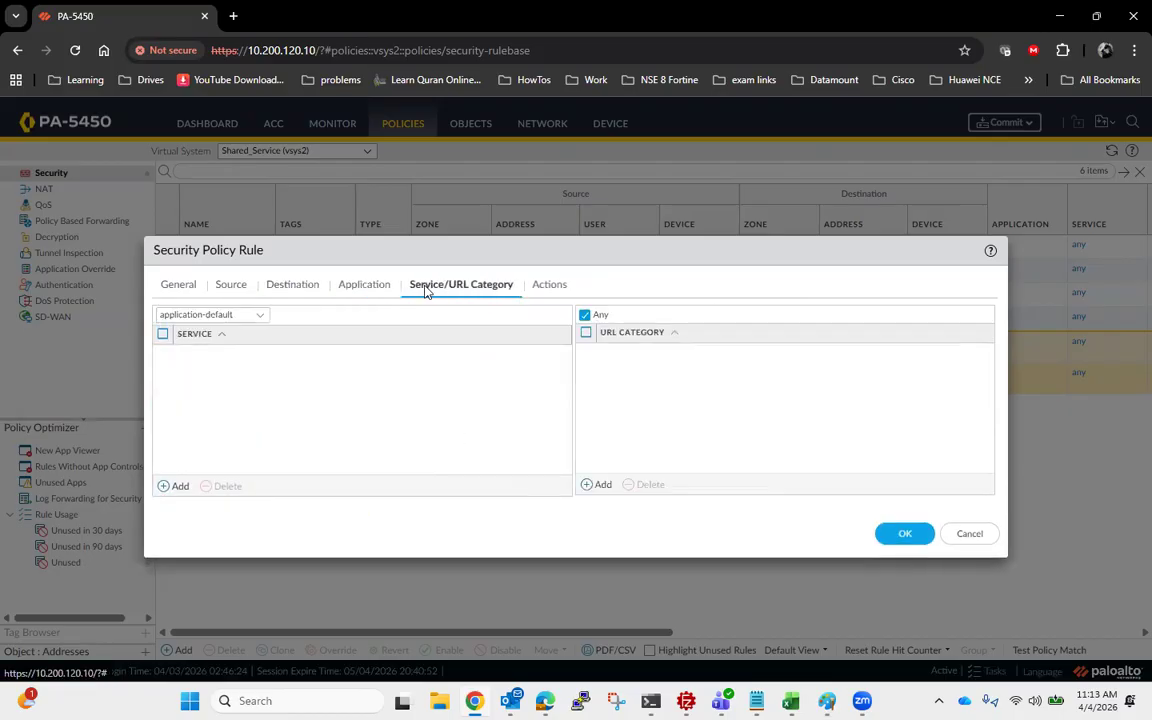
left_click(243, 316)
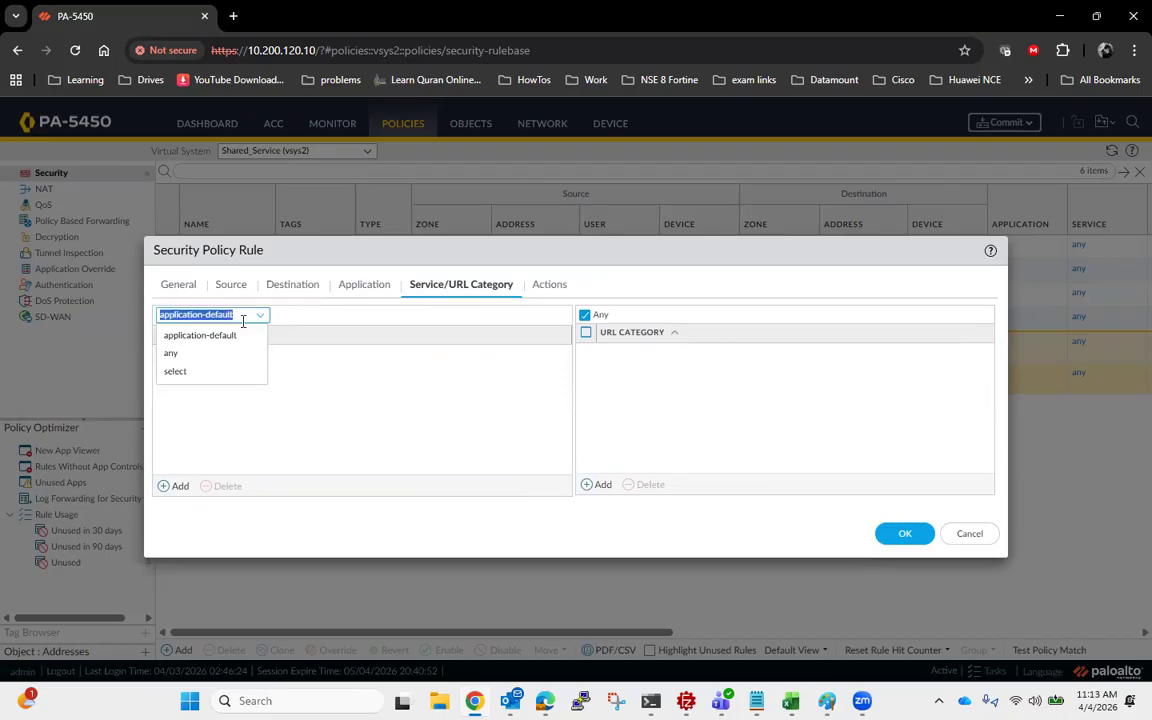
left_click(200, 354)
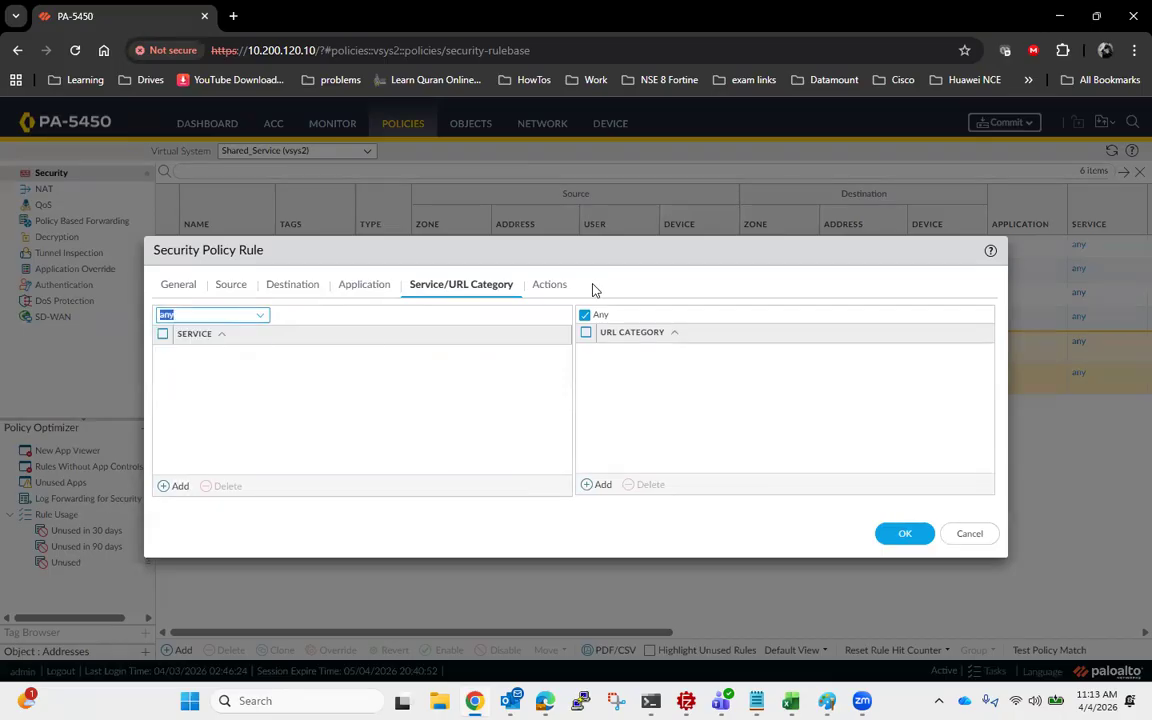
left_click(546, 284)
left_click(672, 331)
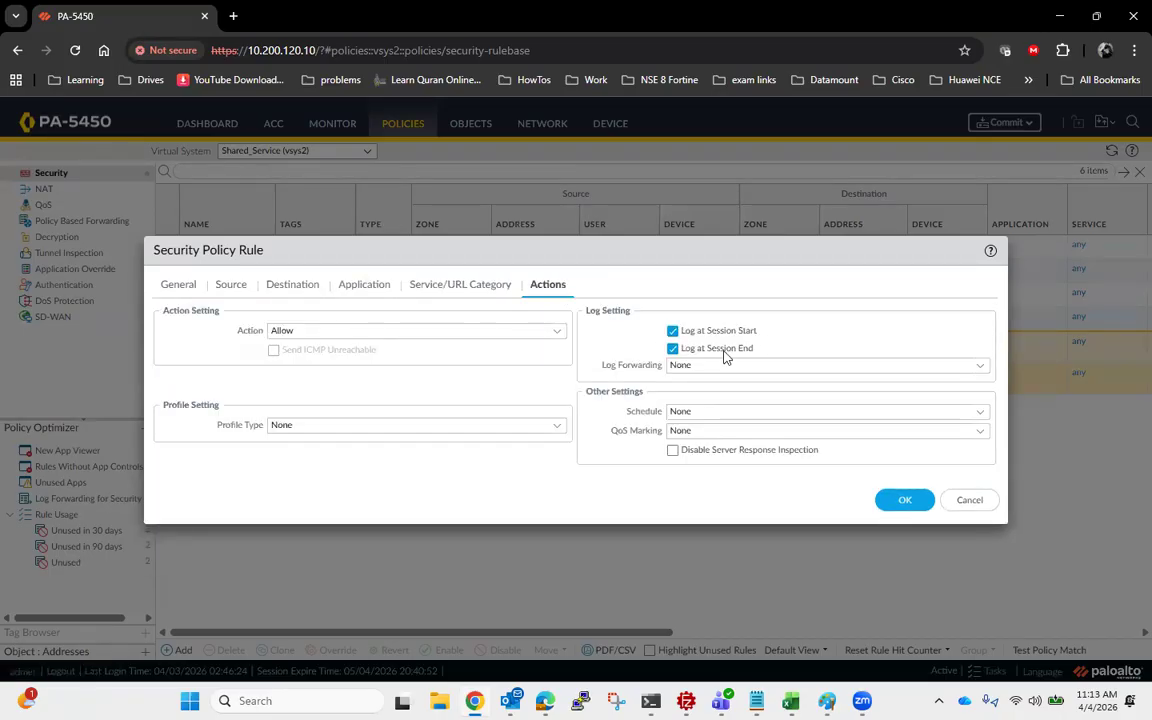
left_click(904, 502)
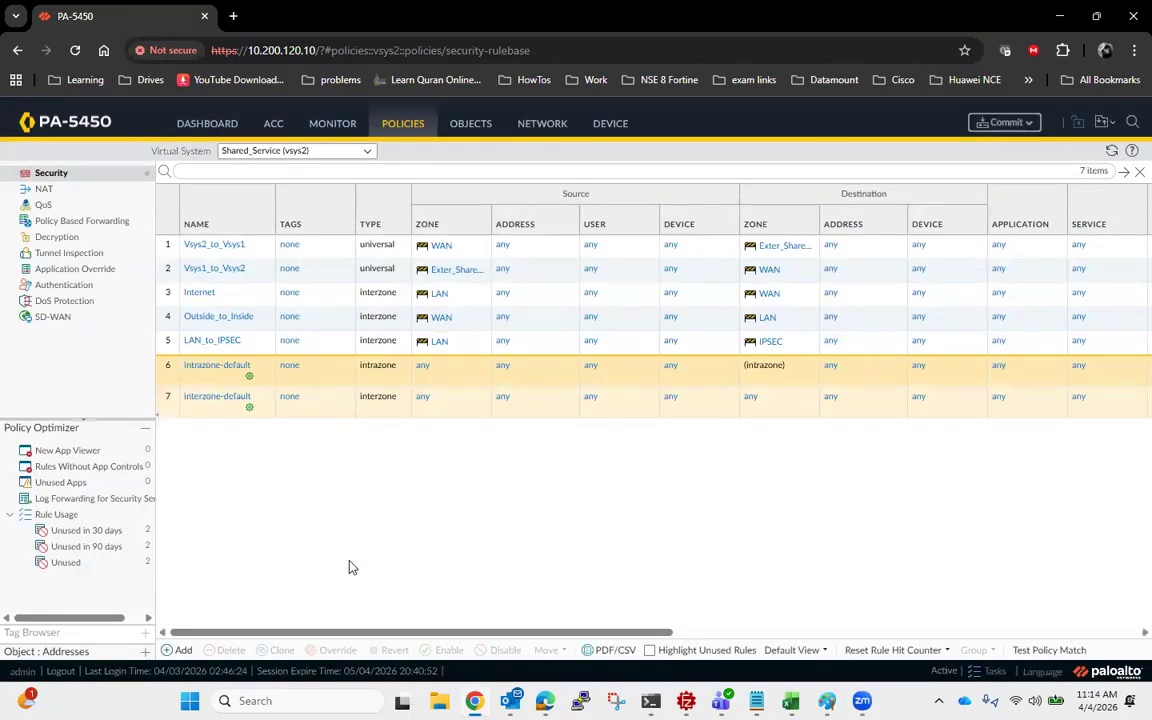
- Add another security policy rule named Ipsec_to_LAN with the interzone rule type
left_click(179, 650)
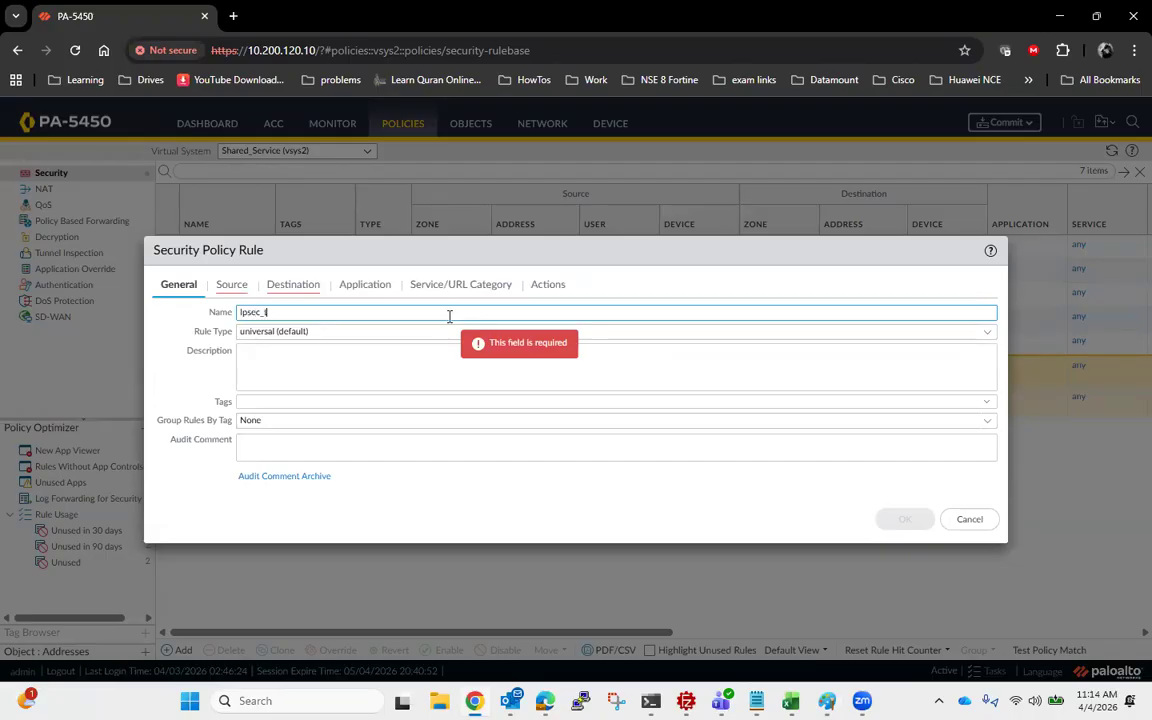
type("Ipsec_to_LAN")
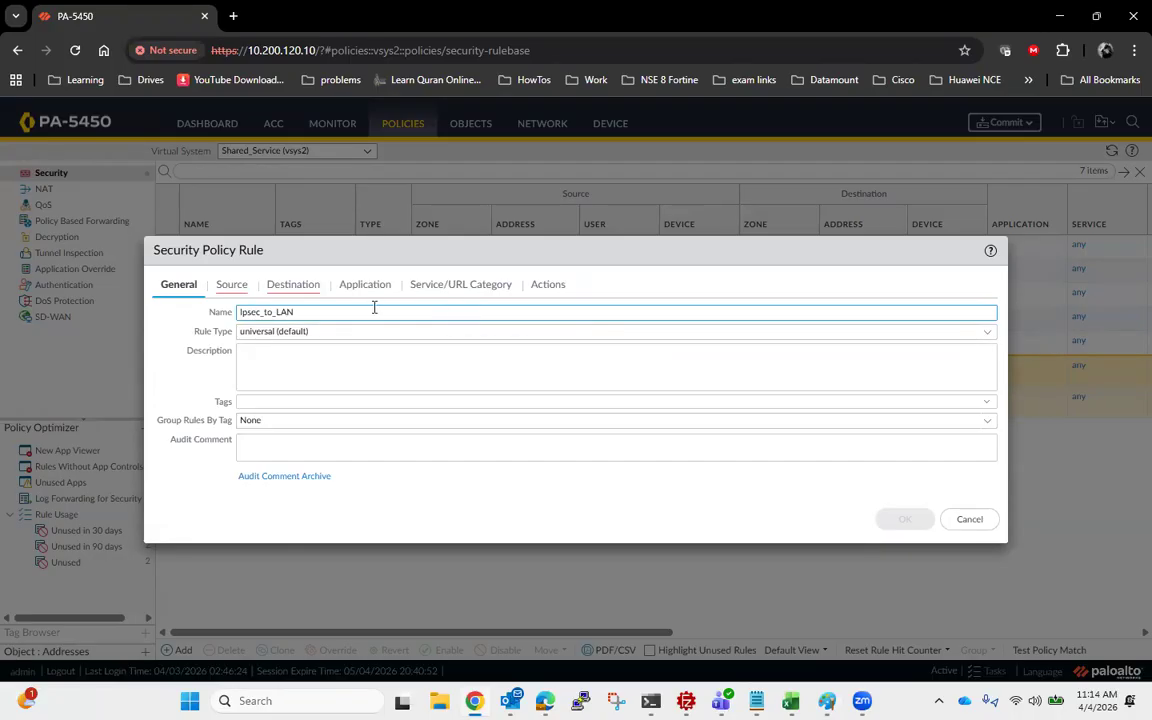
left_click(988, 333)
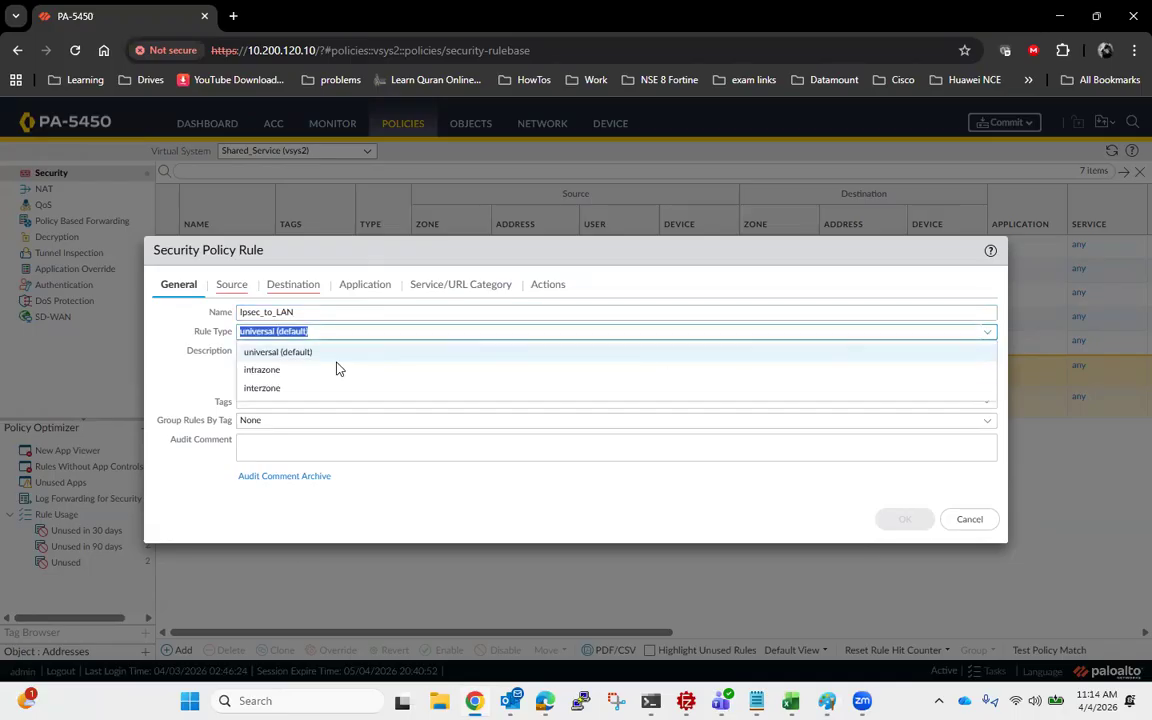
left_click(295, 392)
- Set the Ipsec_to_LAN rule's source zone to IPSEC and its destination zone to LAN
left_click(231, 284)
left_click(181, 486)
left_click(213, 392)
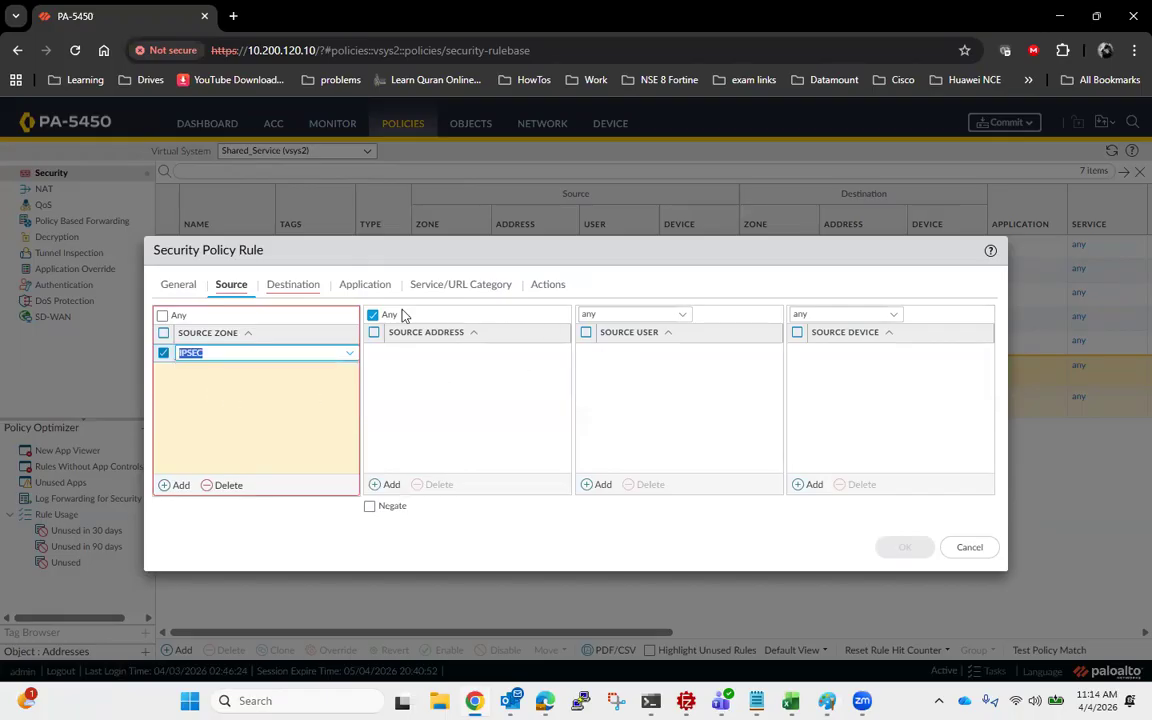
left_click(305, 288)
left_click(181, 485)
left_click(234, 410)
- Set the Ipsec_to_LAN rule's service to any, enable logging at session start, and save the rule
left_click(368, 285)
left_click(432, 287)
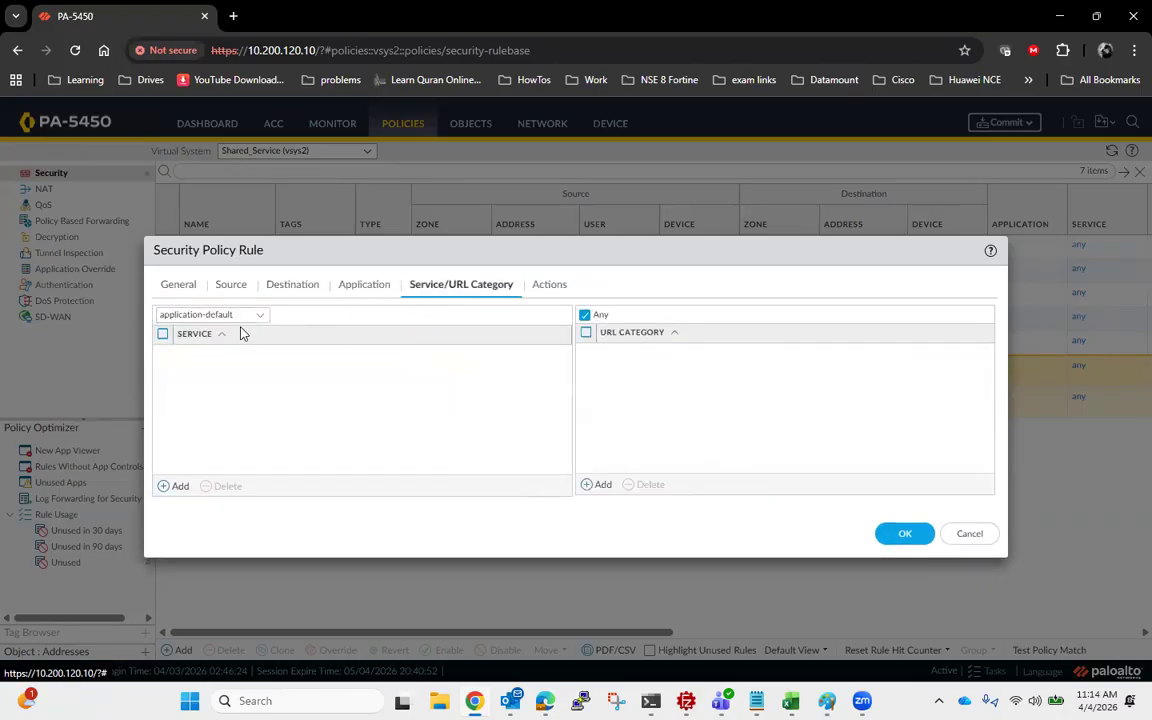
left_click(268, 316)
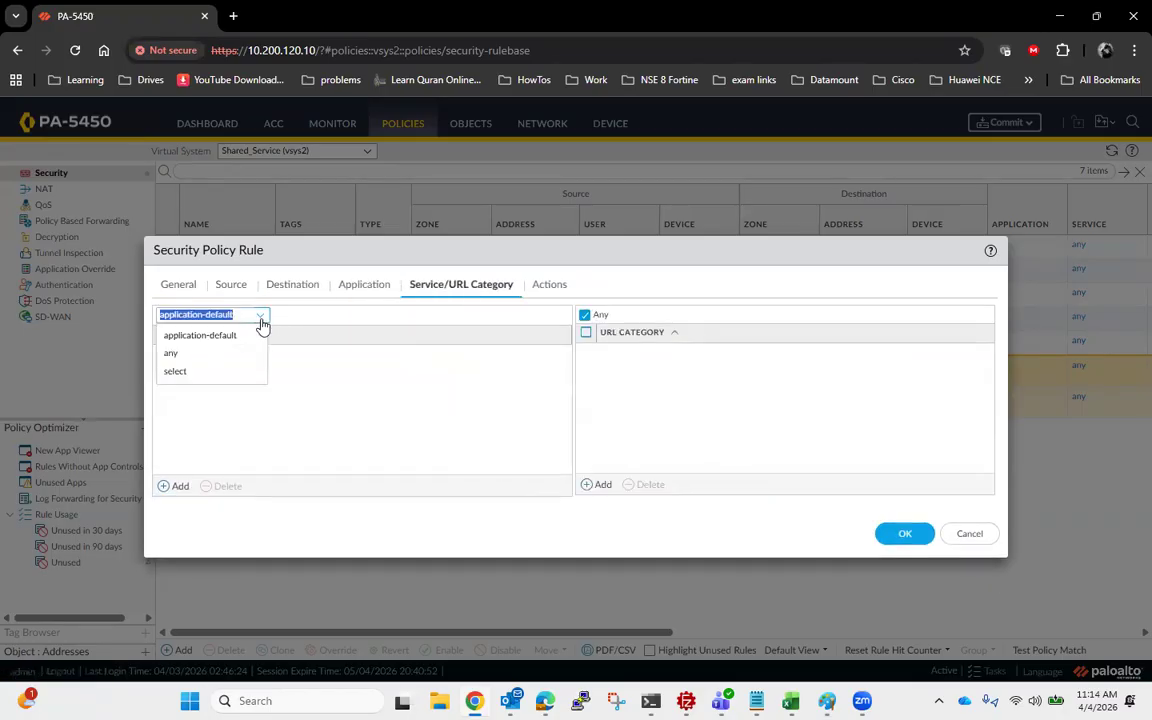
left_click(219, 353)
left_click(548, 285)
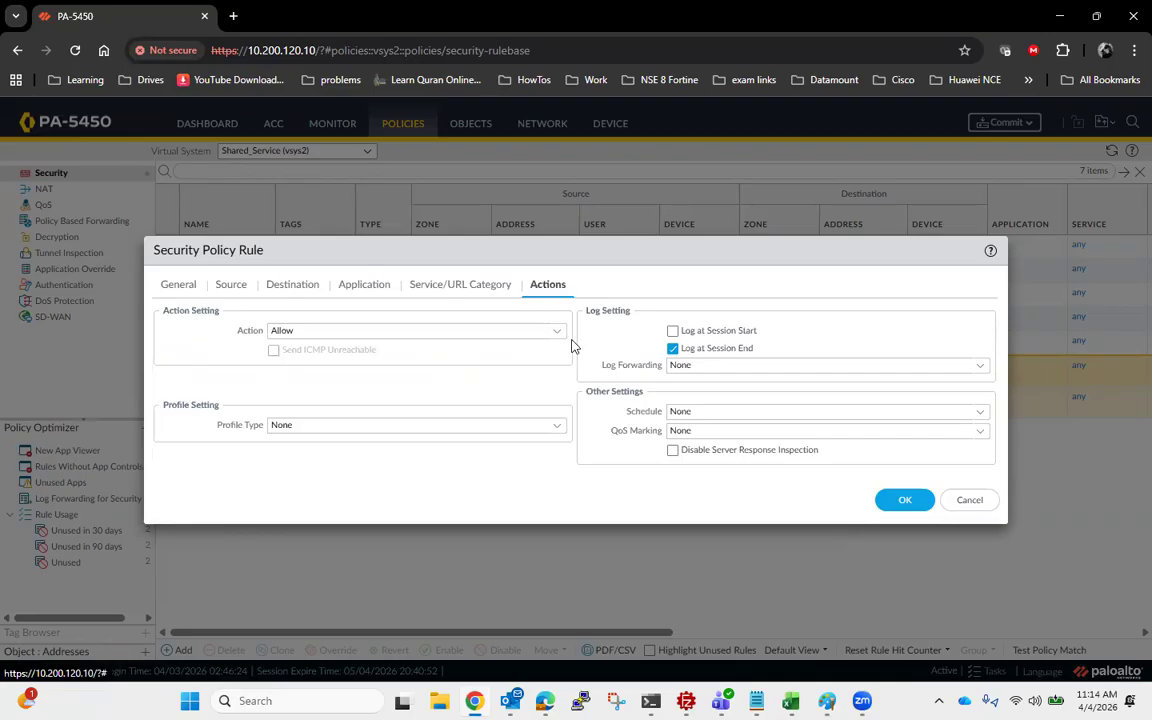
left_click(672, 331)
left_click(912, 501)
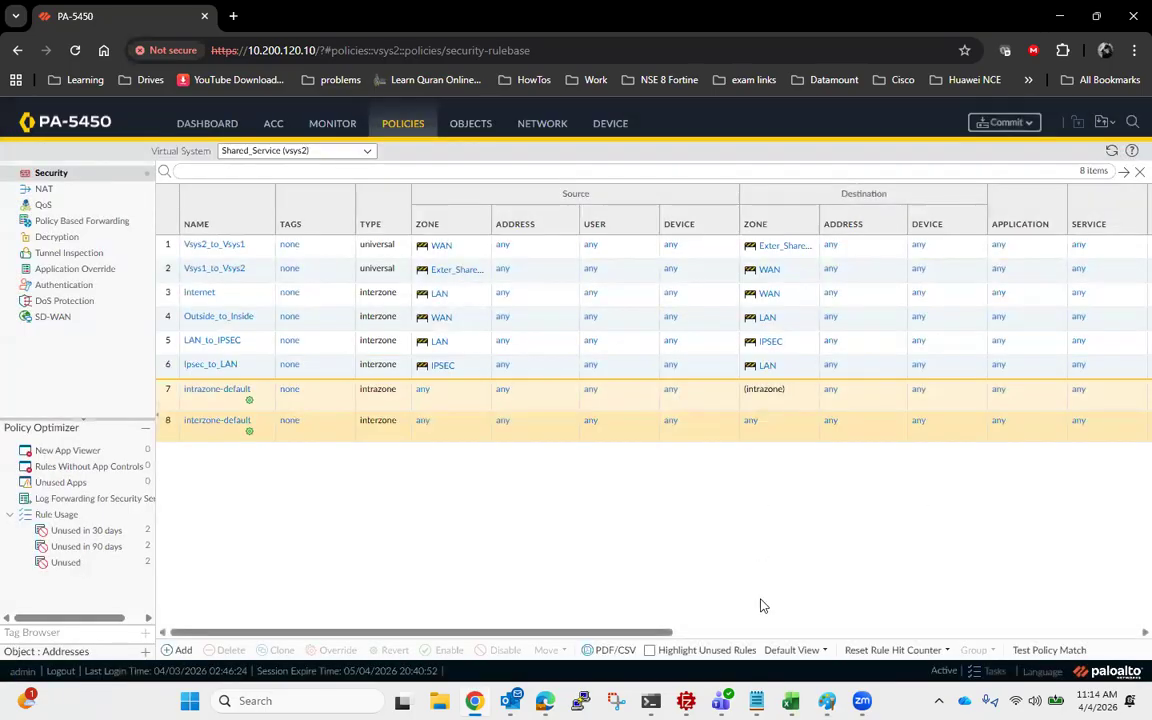
- Check the network diagram in Paint and start a new security policy rule named IPSEC_Vsys2
left_click(827, 701)
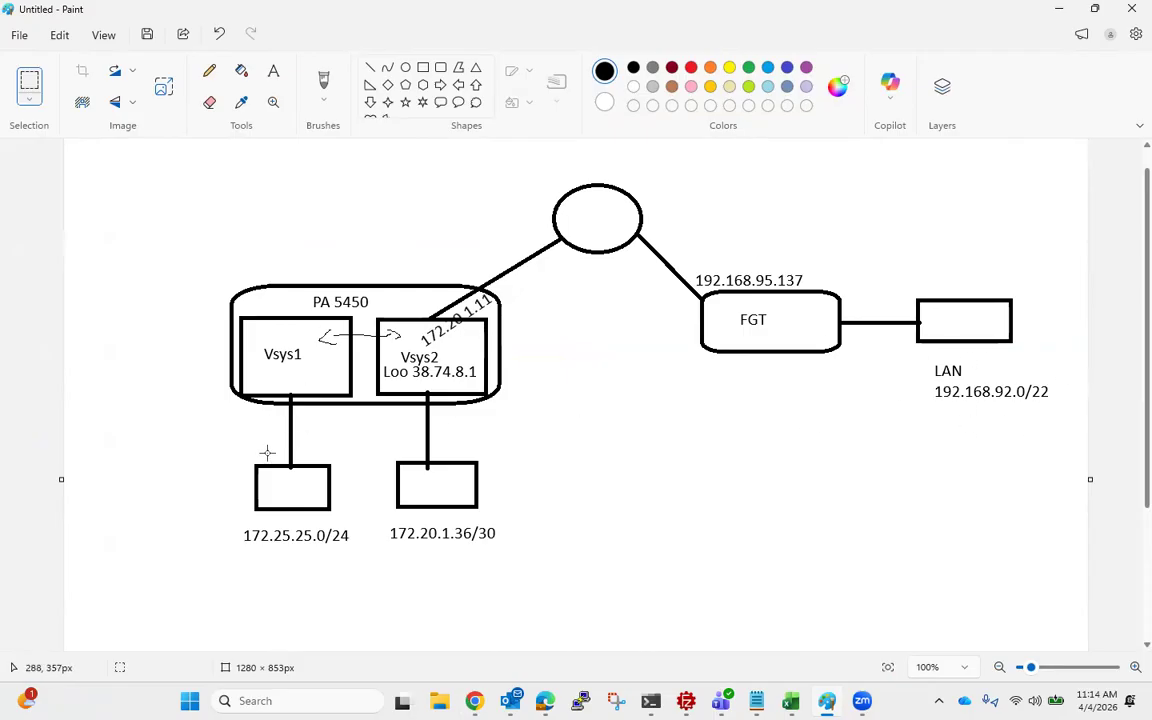
left_click(1057, 16)
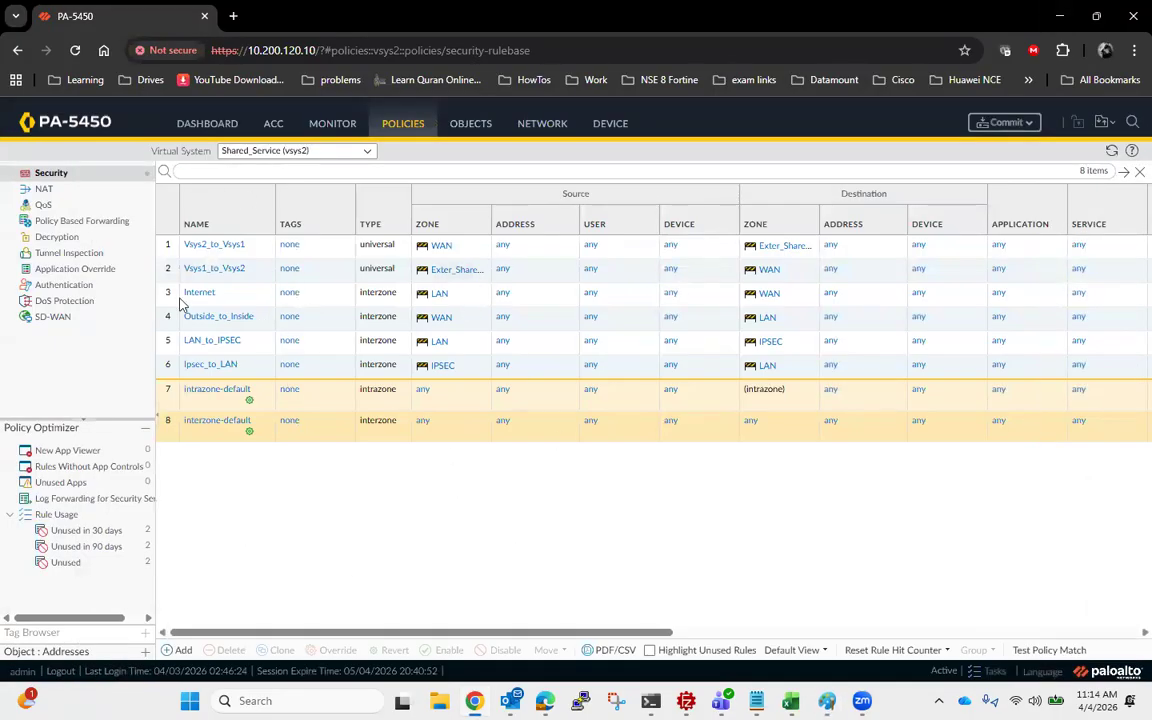
left_click(177, 650)
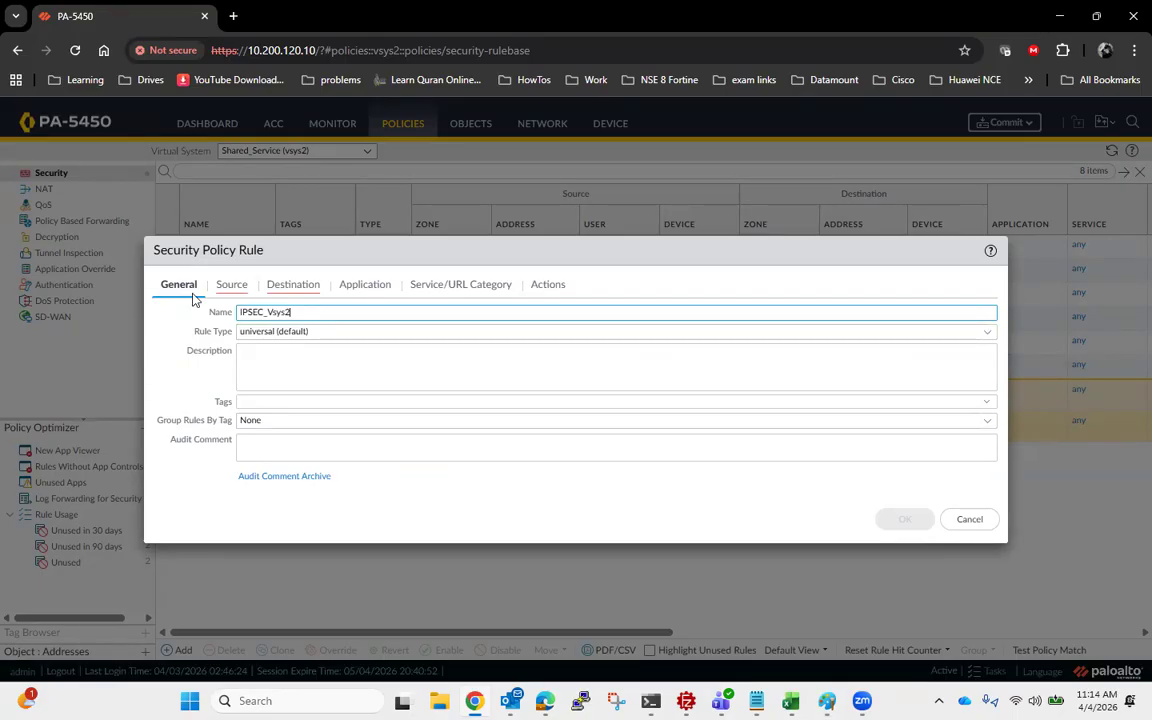
- Set the IPSEC_Vsys2 rule's source zone to IPSEC and its destination zone to Exter_Shared_Services
left_click(227, 287)
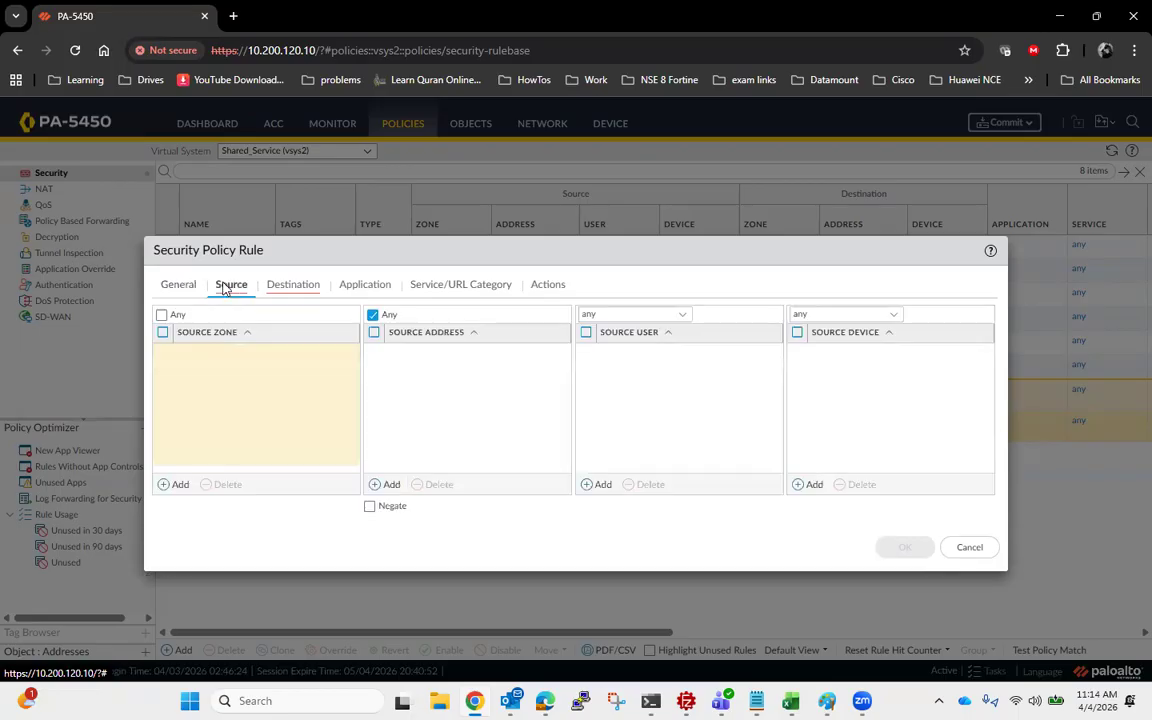
left_click(166, 485)
left_click(218, 394)
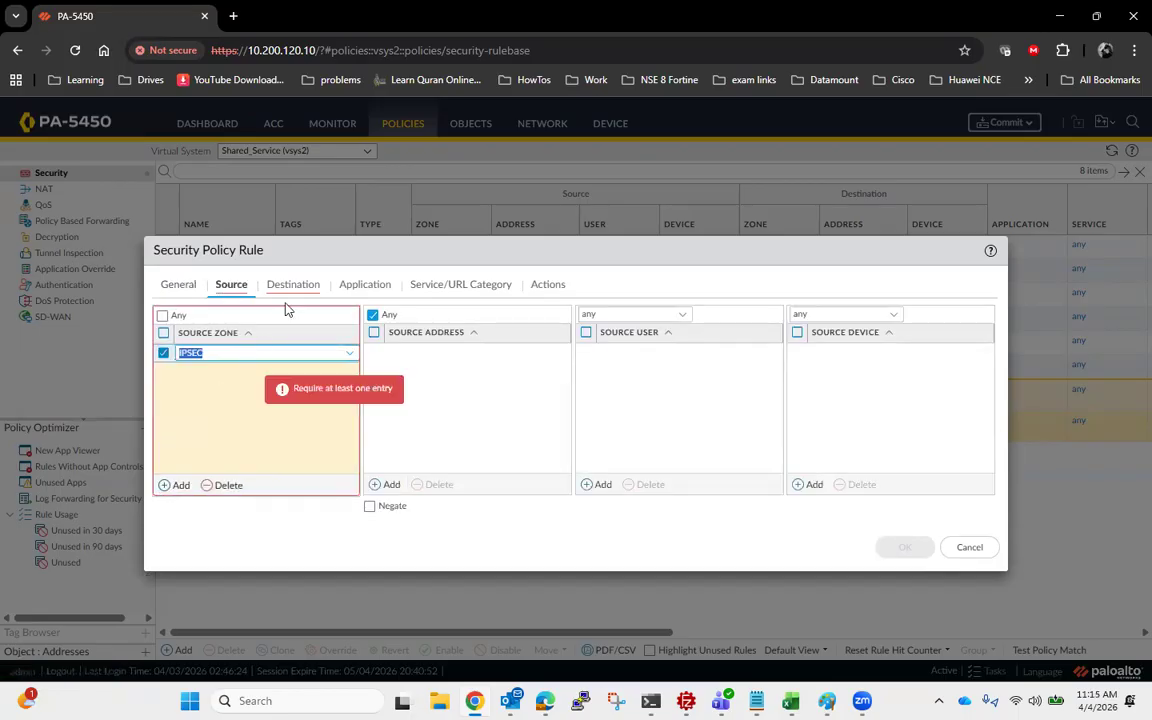
left_click(272, 284)
left_click(172, 485)
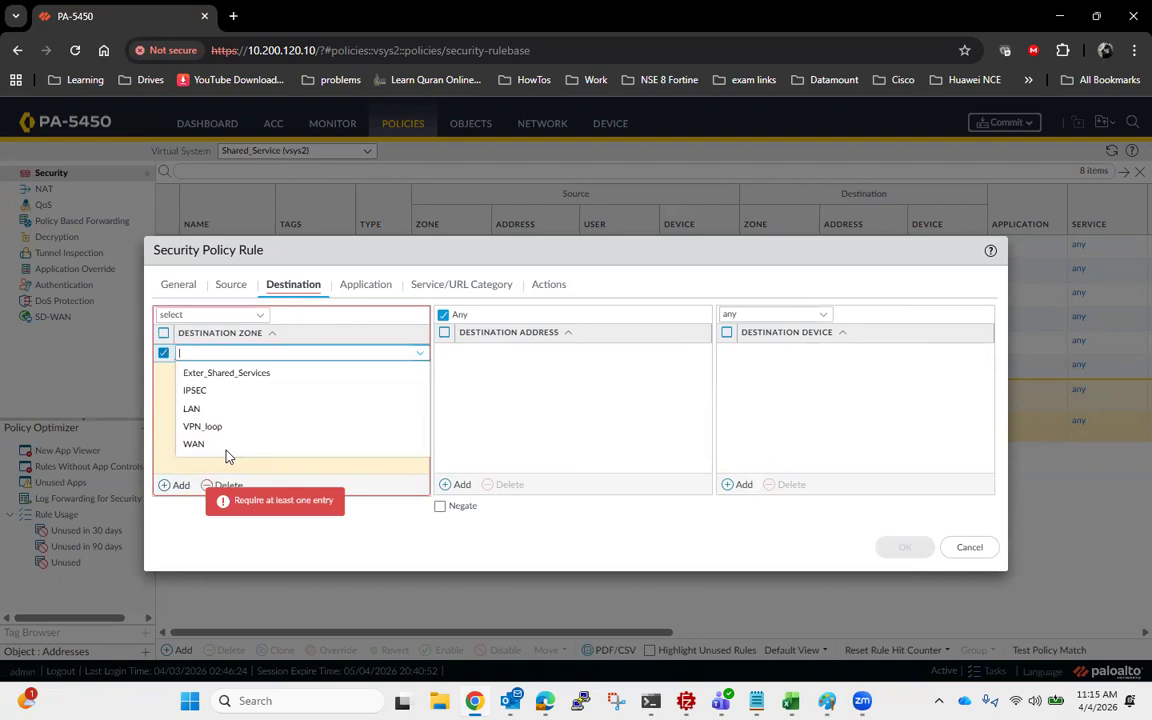
left_click(222, 373)
left_click(368, 286)
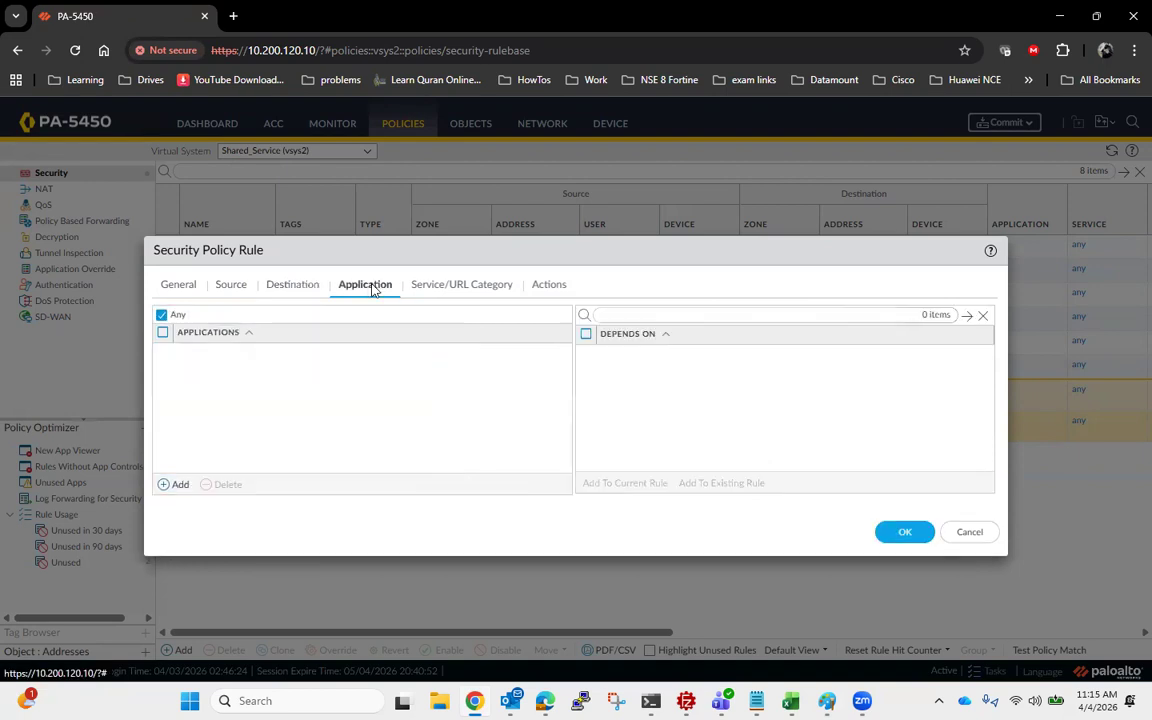
- Set the IPSEC_Vsys2 rule's service to any and save the rule
left_click(440, 286)
left_click(256, 316)
left_click(203, 356)
left_click(549, 285)
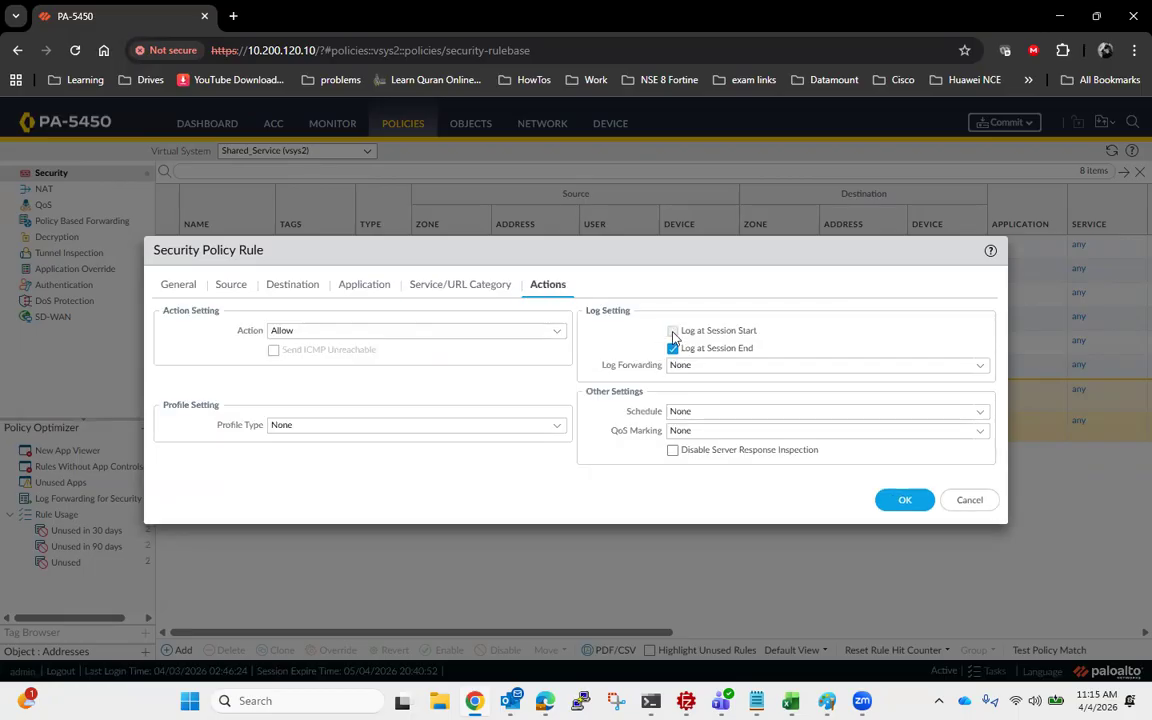
left_click(903, 499)
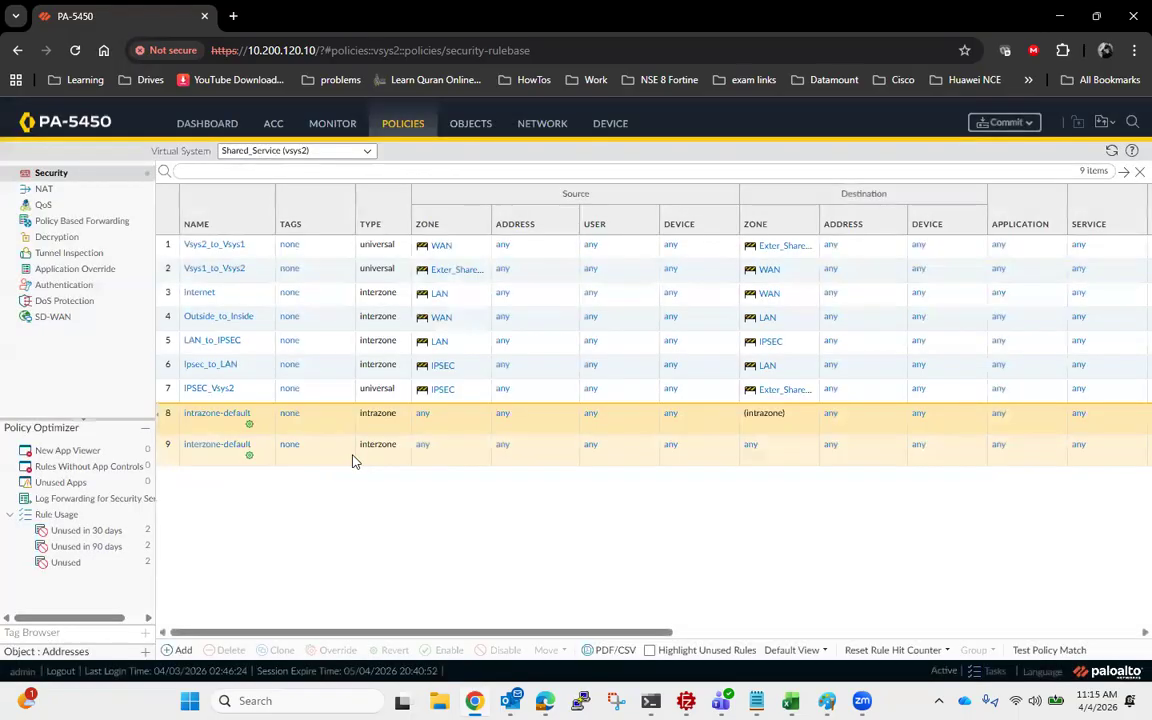
- Start a new security policy rule named Vsys2_to_IPSEC
left_click(176, 650)
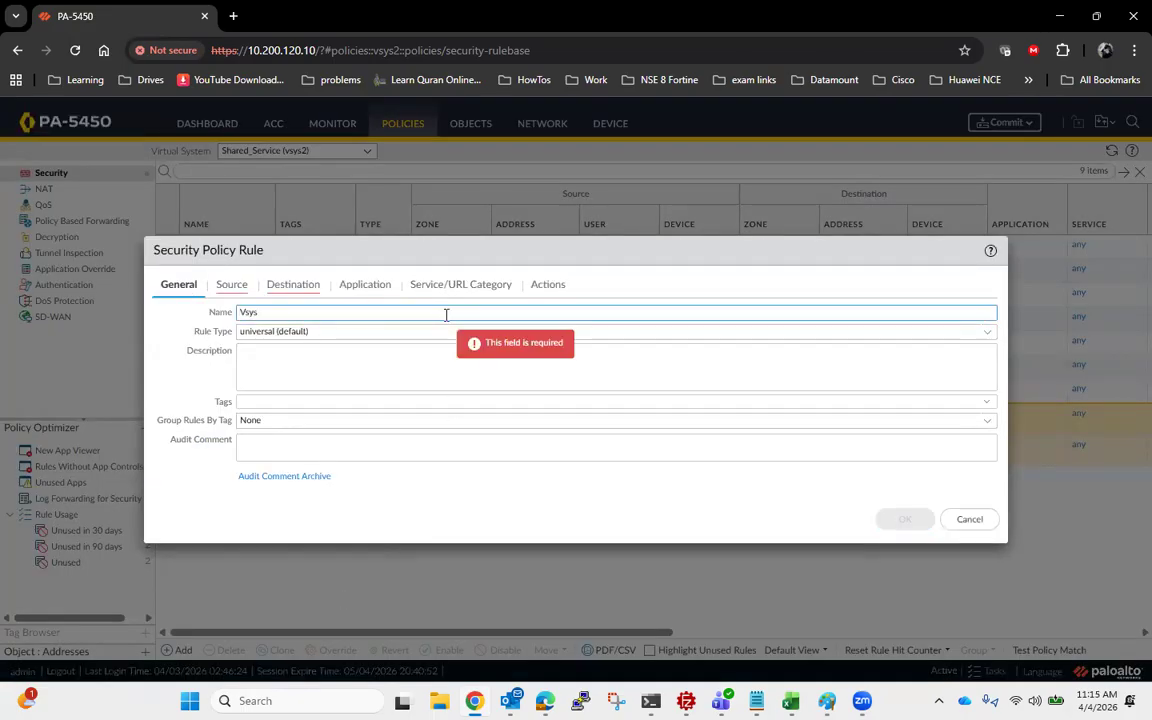
type("Vsys2_to_IPSEC")
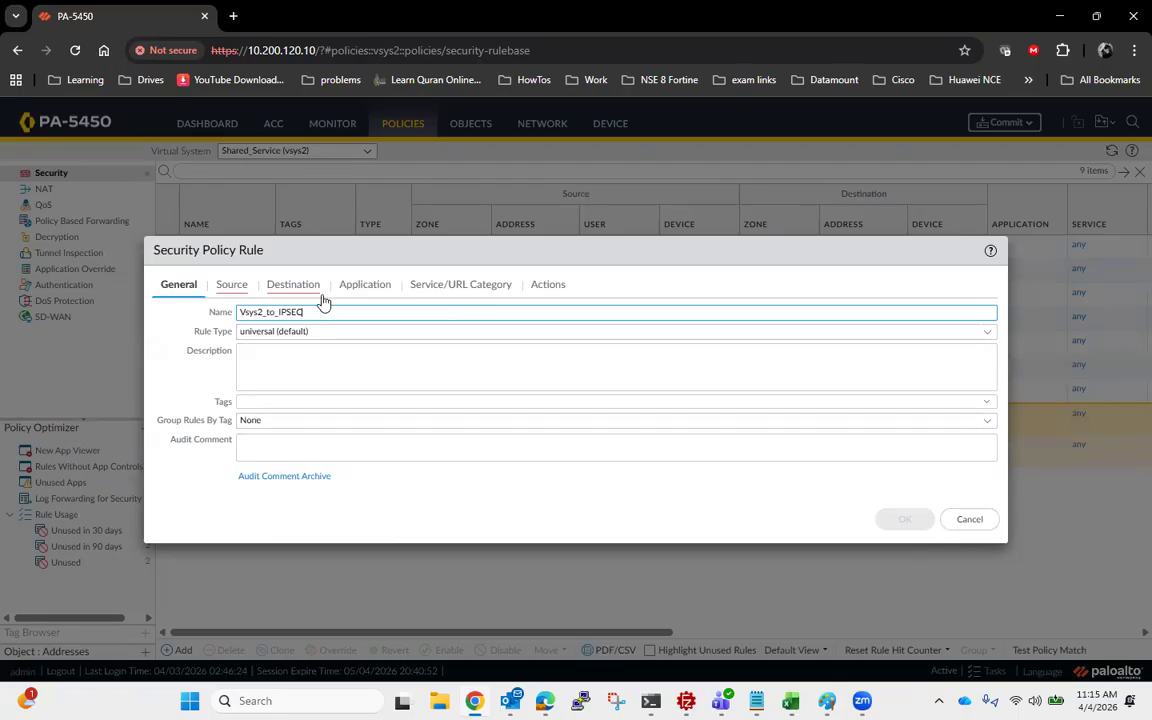
- Set the Vsys2_to_IPSEC rule's source zone to Exter_Shared_Services and its destination zone to IPSEC
left_click(231, 285)
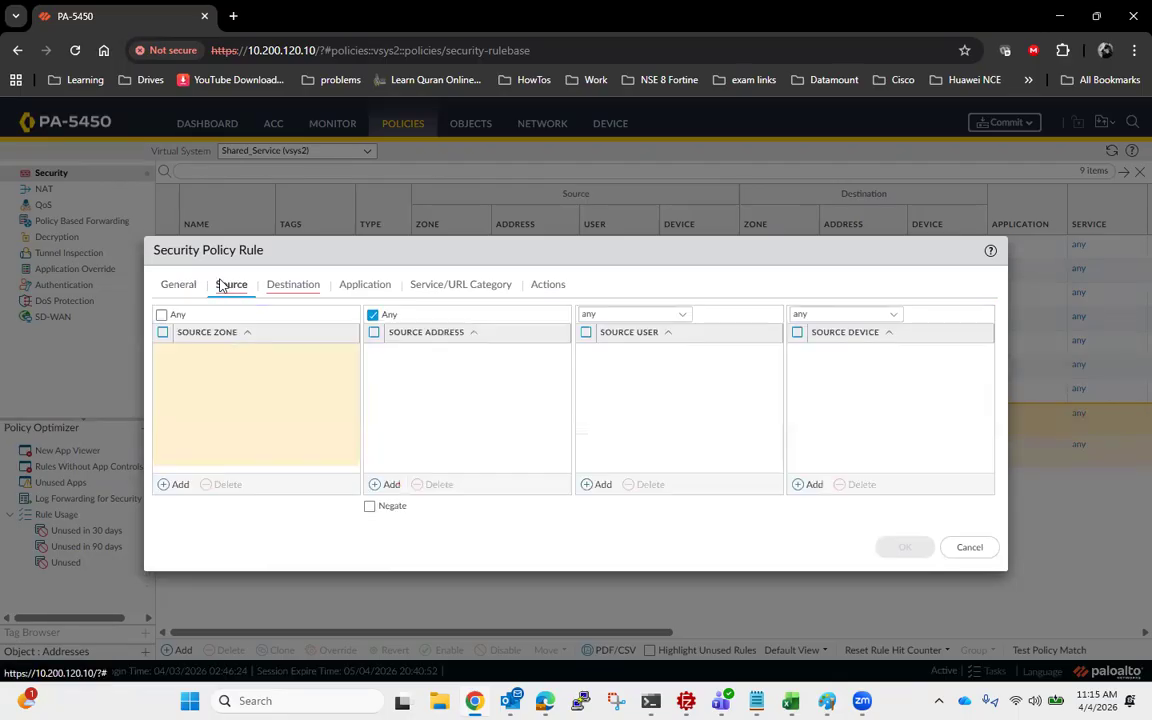
left_click(174, 484)
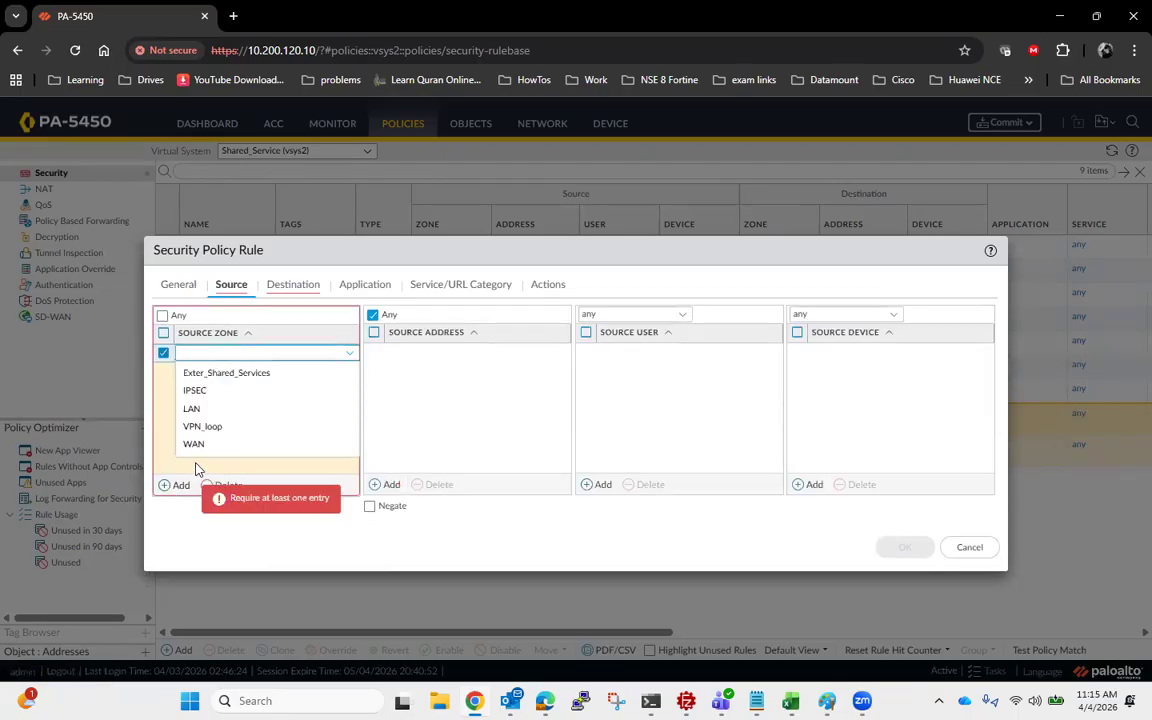
left_click(242, 376)
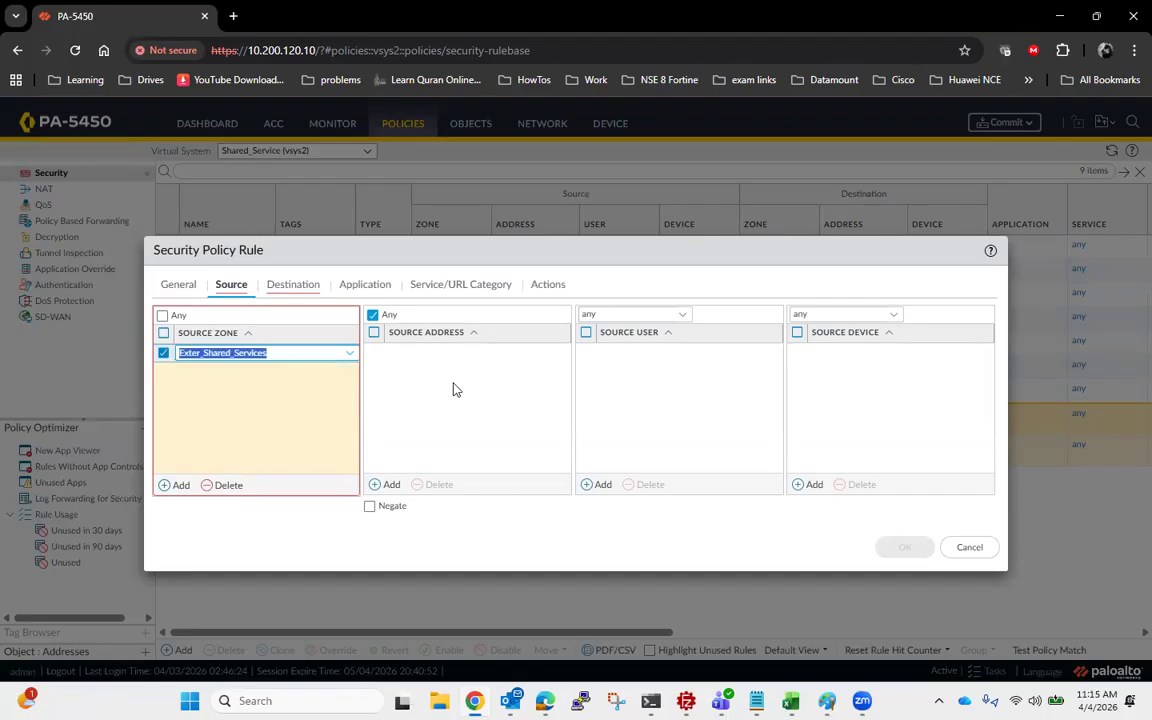
left_click(291, 287)
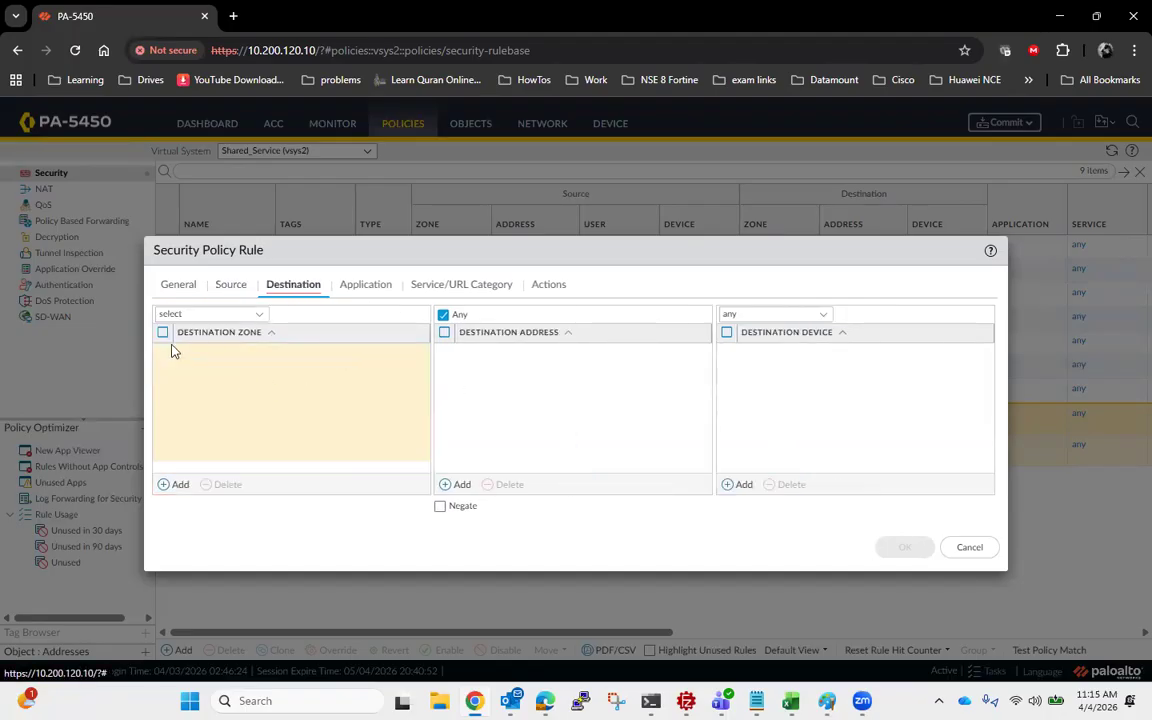
left_click(168, 486)
left_click(221, 393)
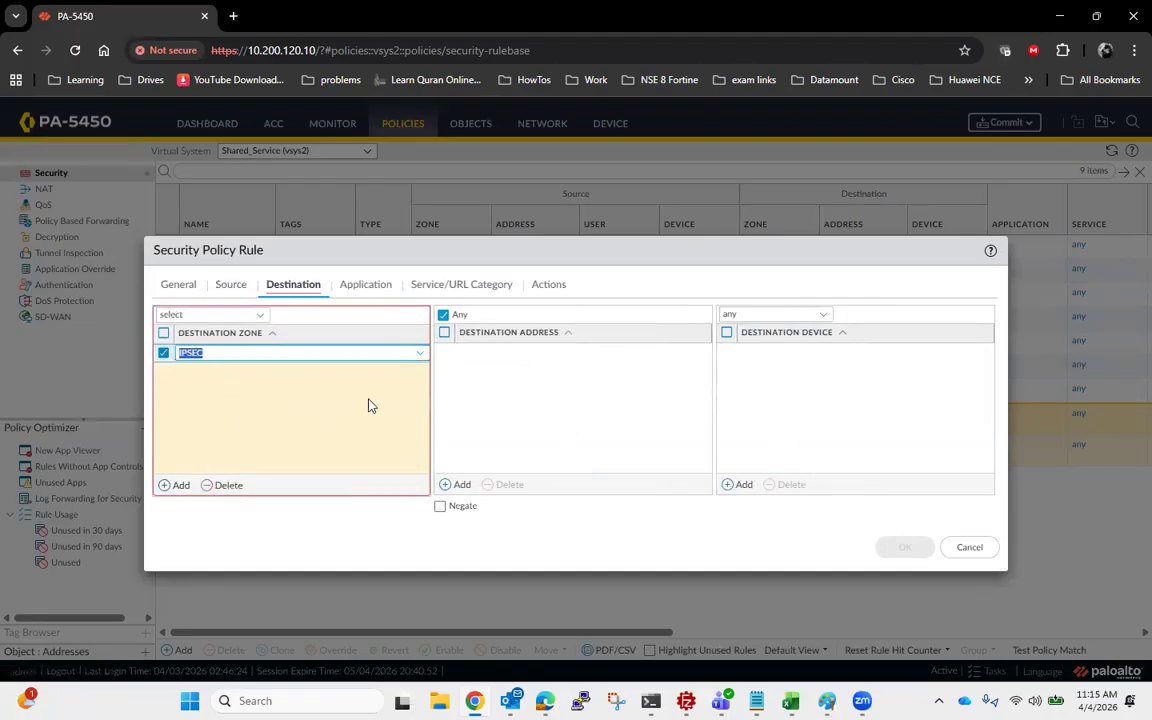
- Set the Vsys2_to_IPSEC rule's service to any, enable logging at session start, and save the rule
left_click(376, 288)
left_click(451, 289)
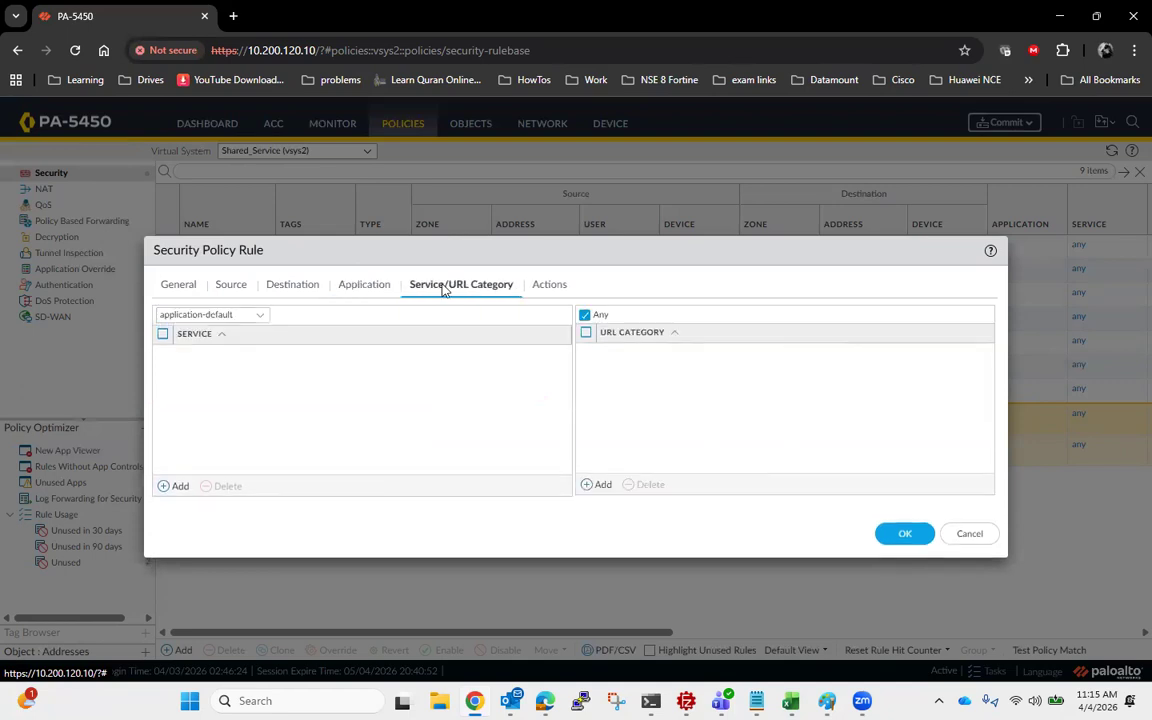
left_click(257, 318)
left_click(196, 356)
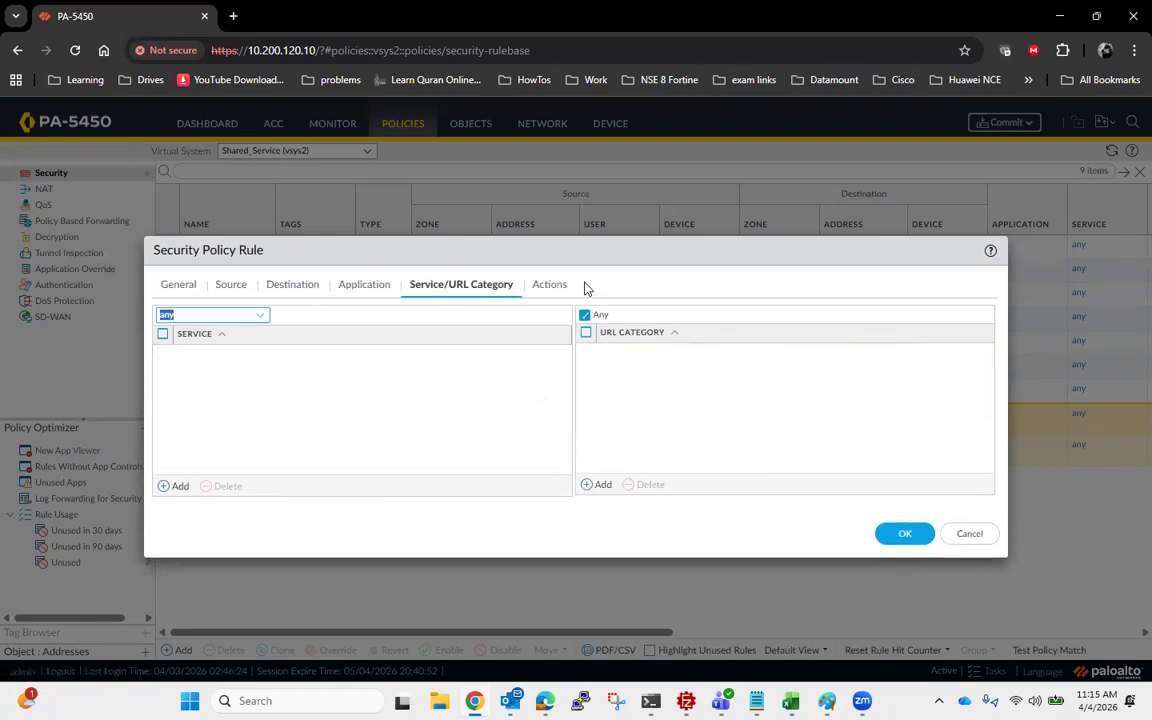
left_click(547, 286)
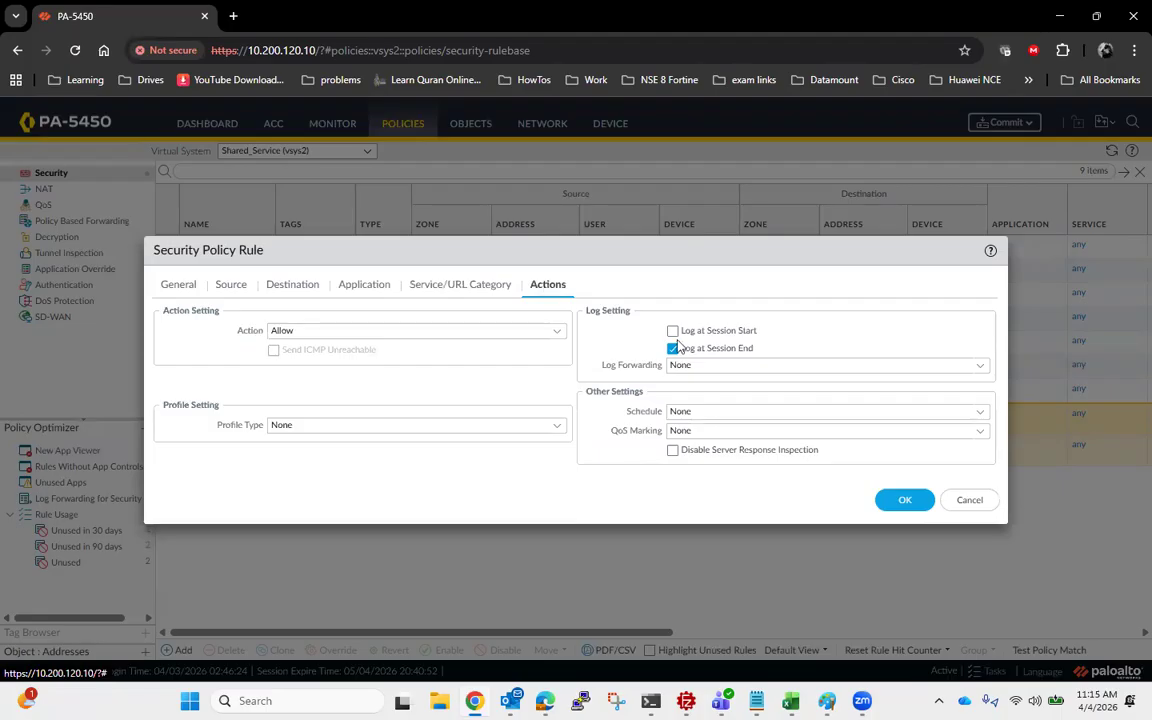
left_click(673, 331)
left_click(897, 502)
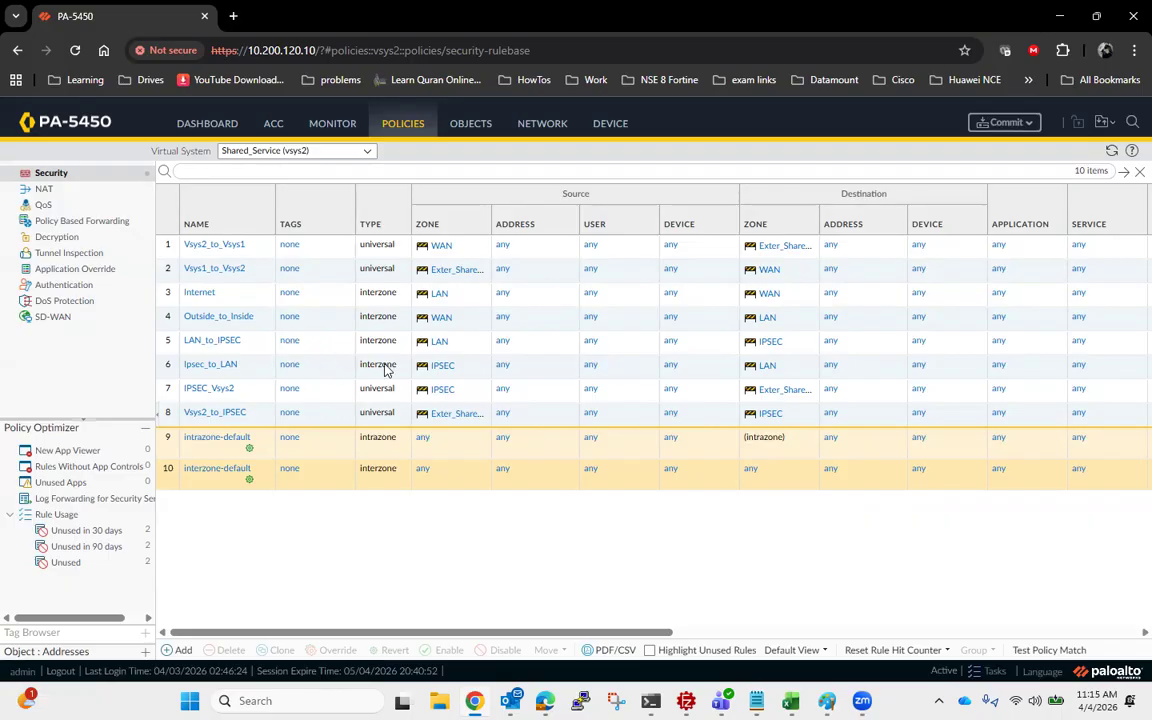
- Commit all pending changes to the firewall's running configuration
left_click(1004, 123)
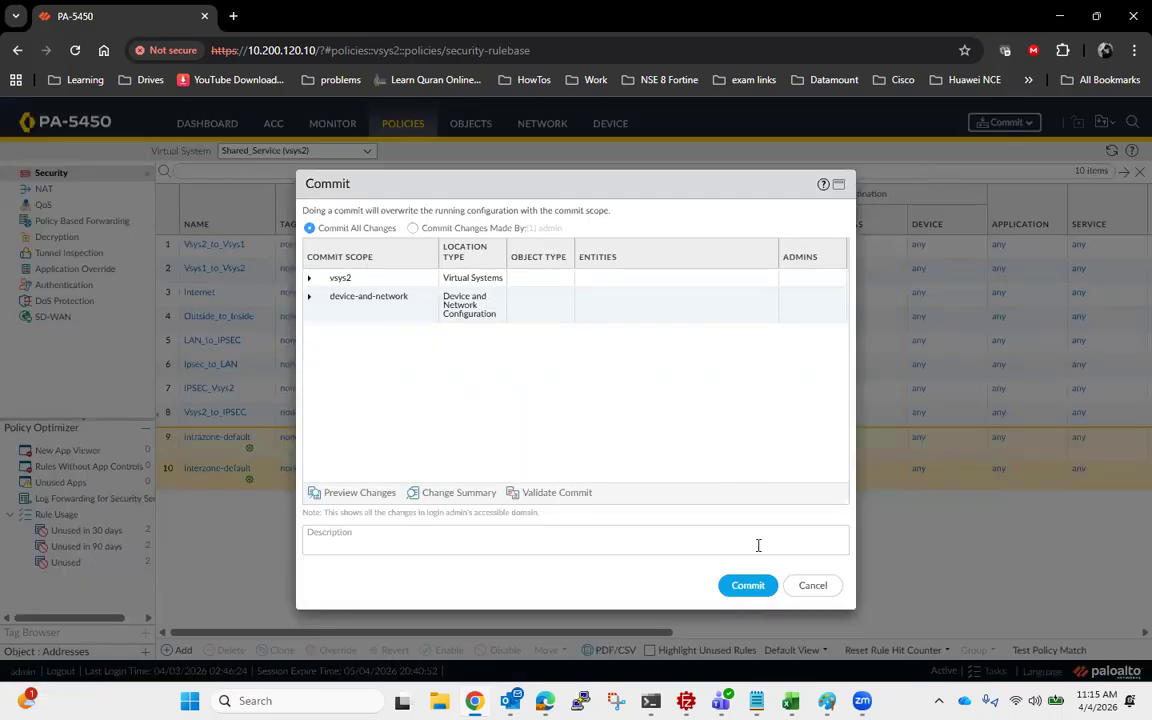
left_click(752, 587)
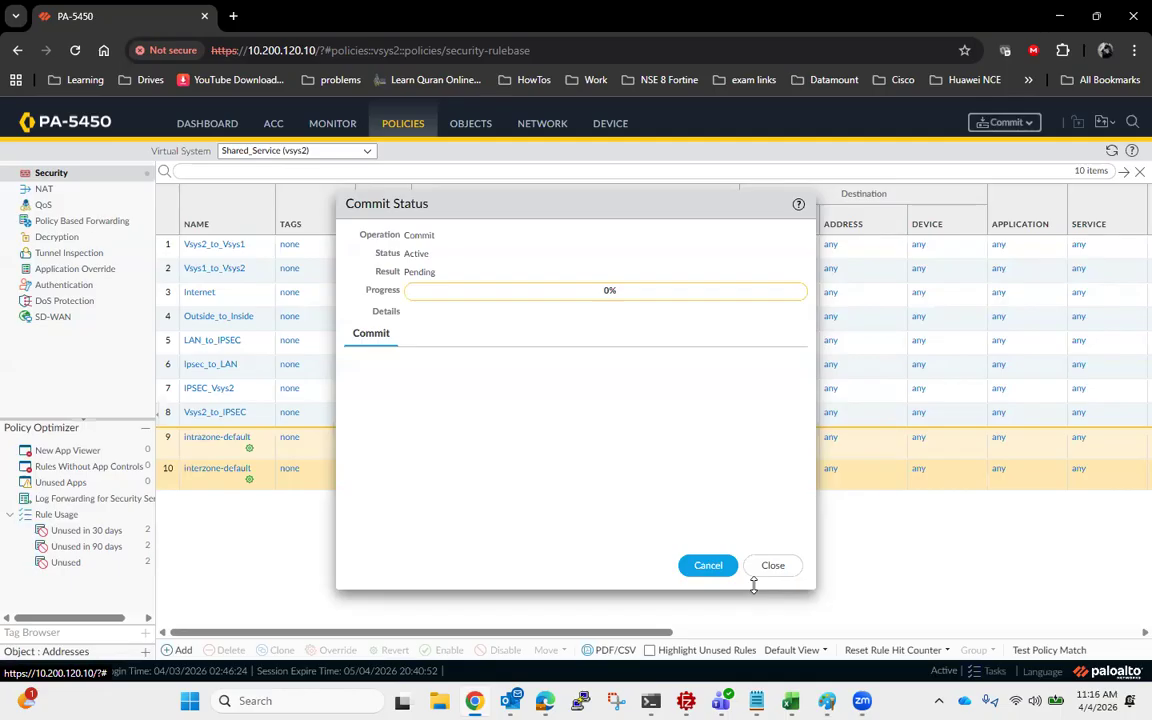
- Switch to PowerShell and rerun the continuous pings to 172.25.25.1 and 172.20.1.38, one in each open session
left_click(651, 700)
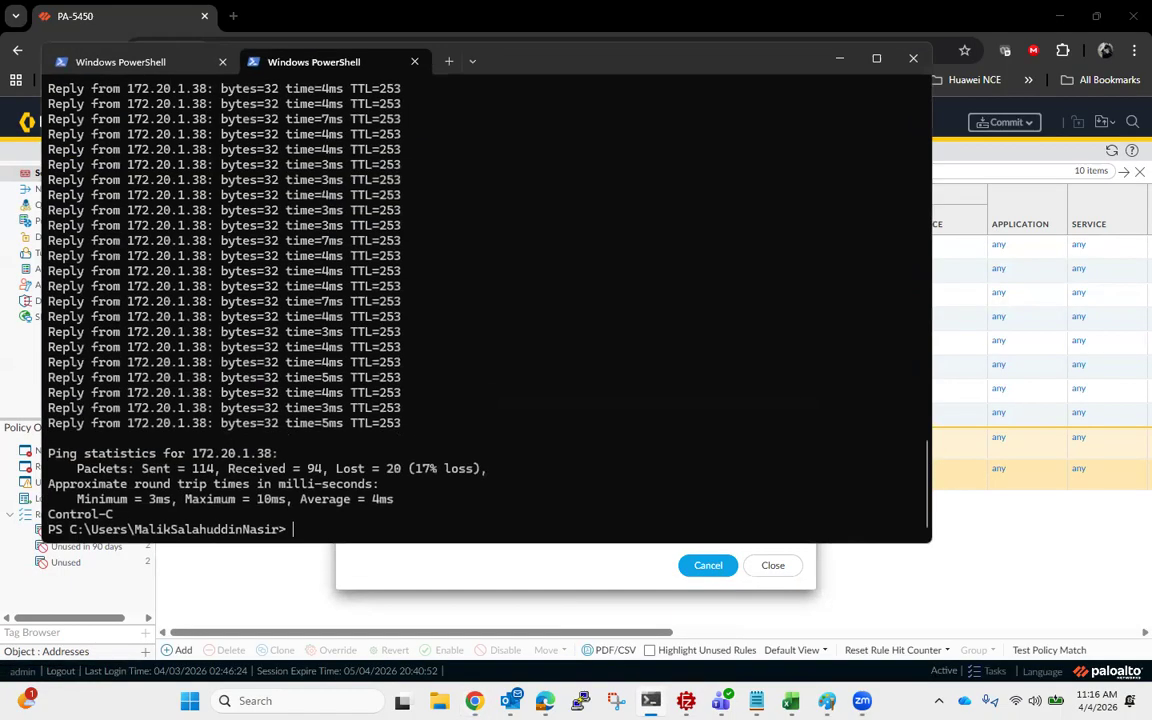
left_click(150, 66)
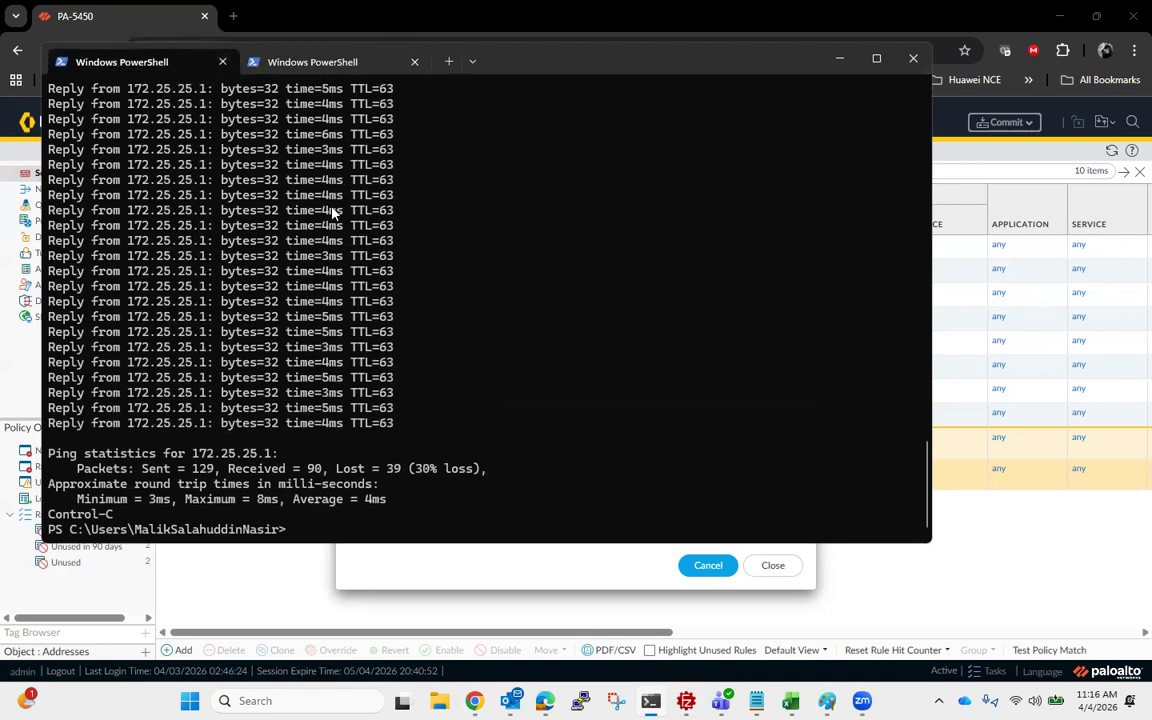
key("Up")
key("Return")
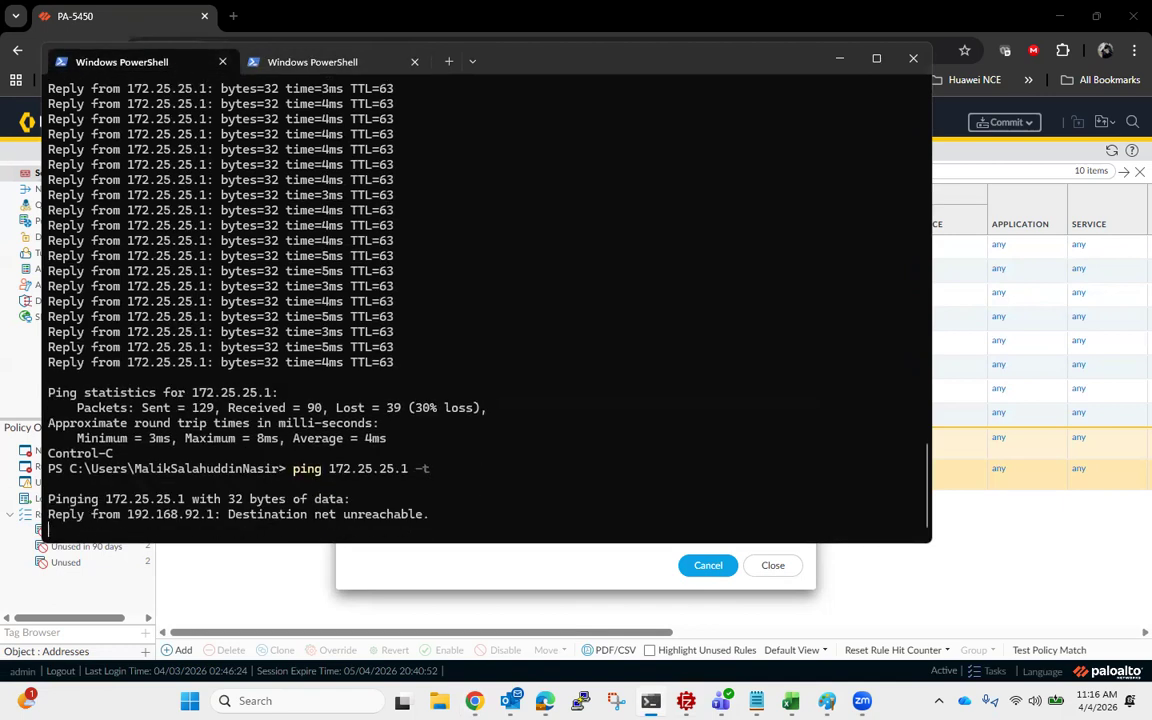
left_click(291, 58)
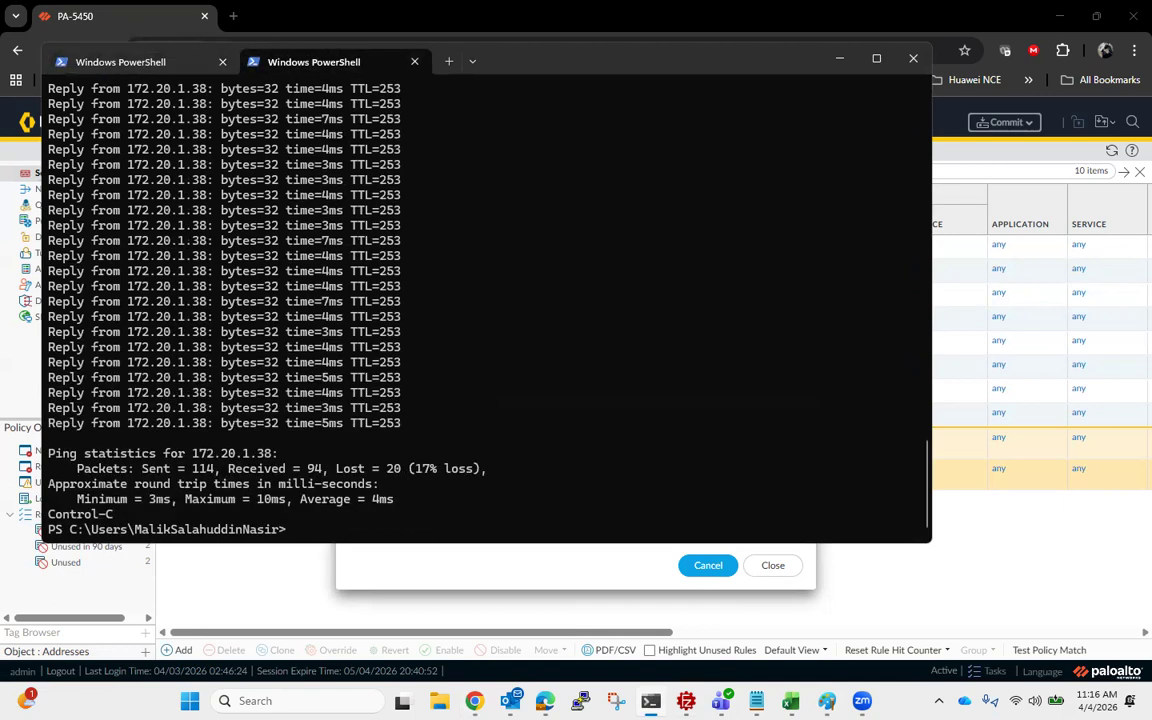
key("Up")
key("Return")
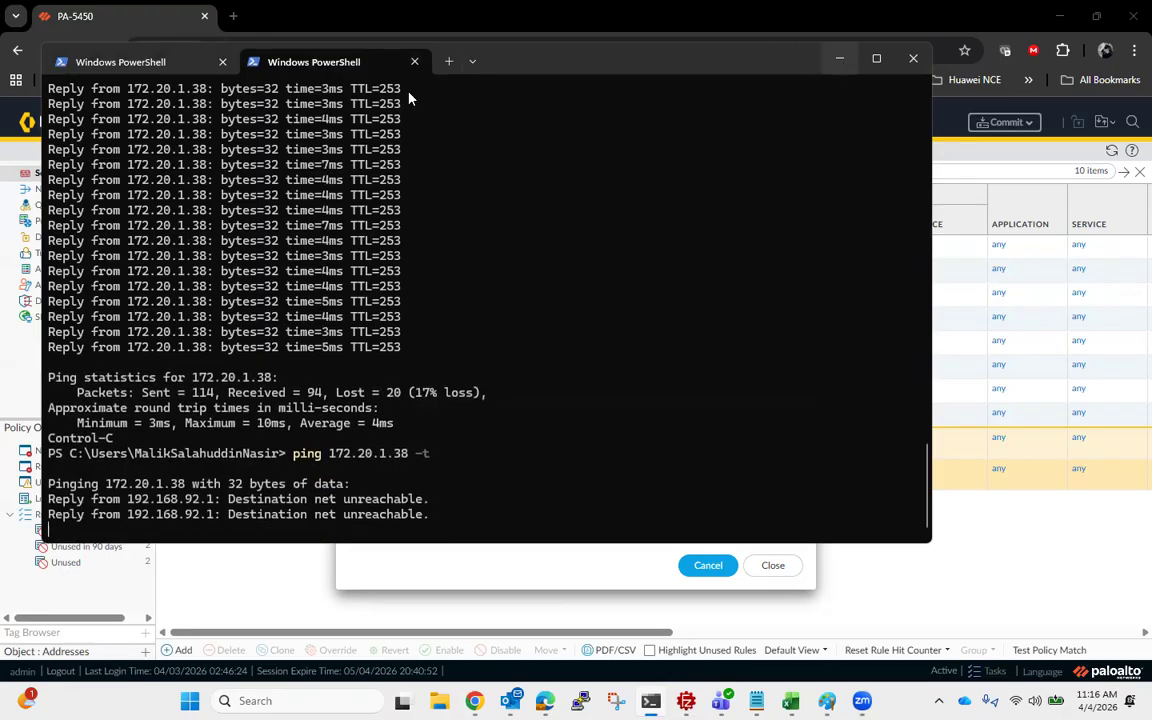
- Compare the ping output of both PowerShell sessions, then return to the firewall's web interface
left_click(151, 61)
left_click(267, 60)
left_click(152, 62)
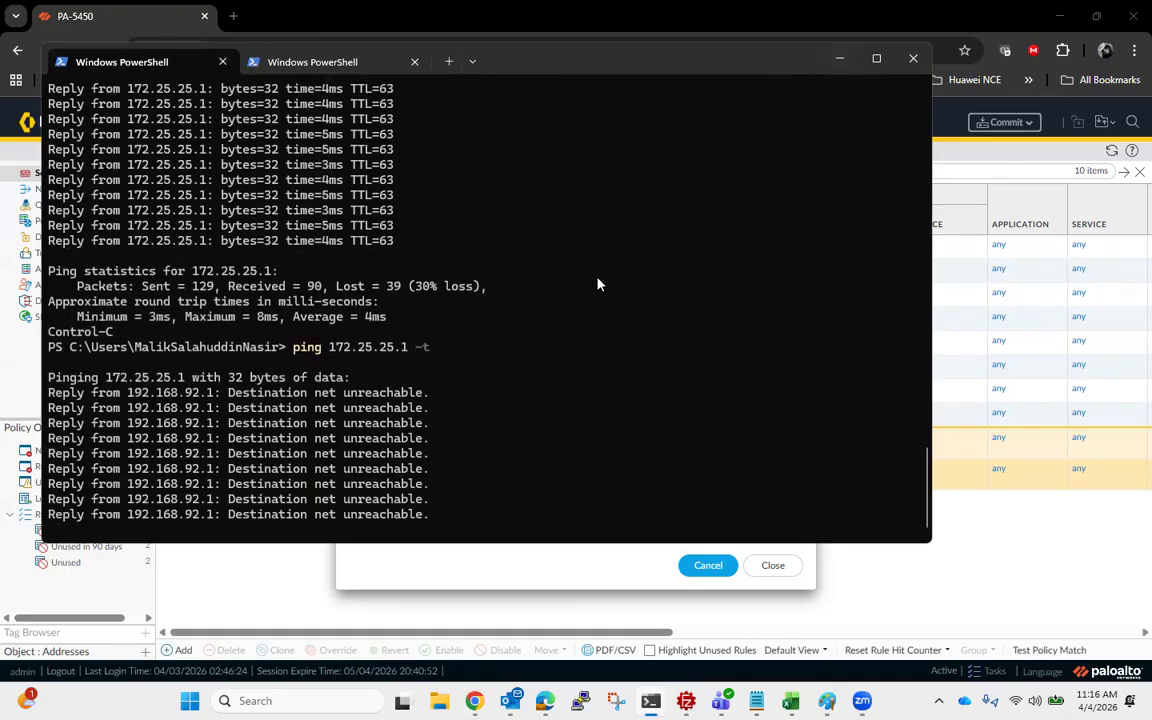
left_click(305, 62)
left_click(132, 62)
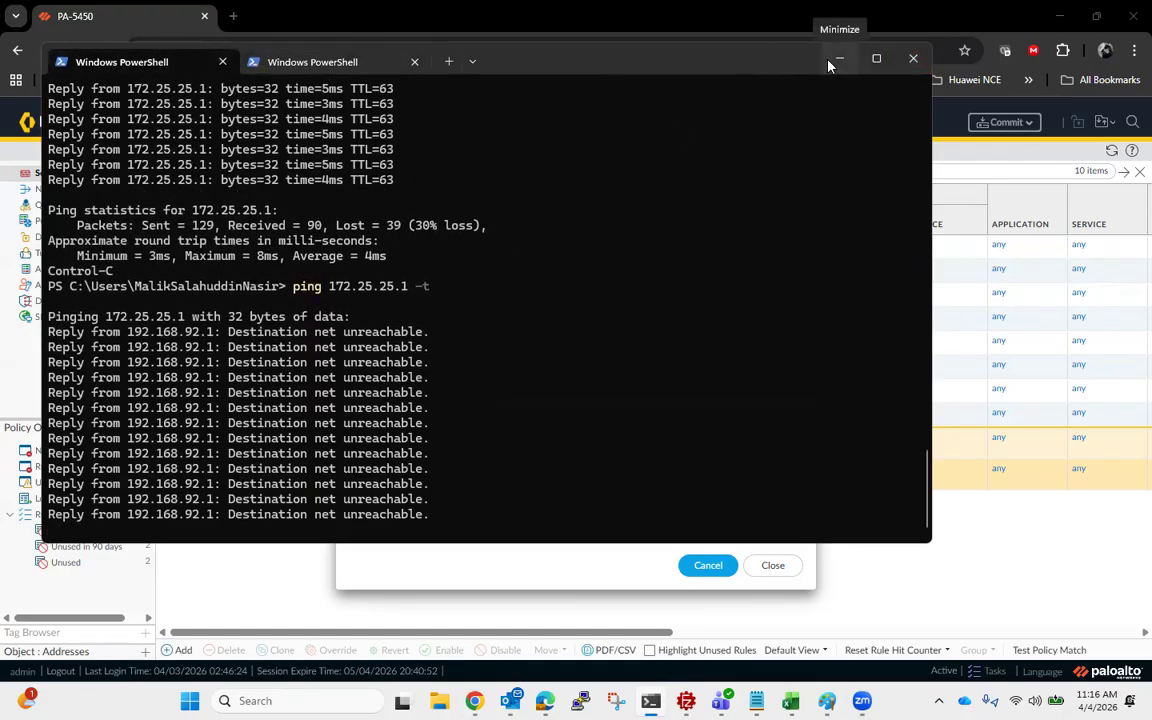
left_click(836, 58)
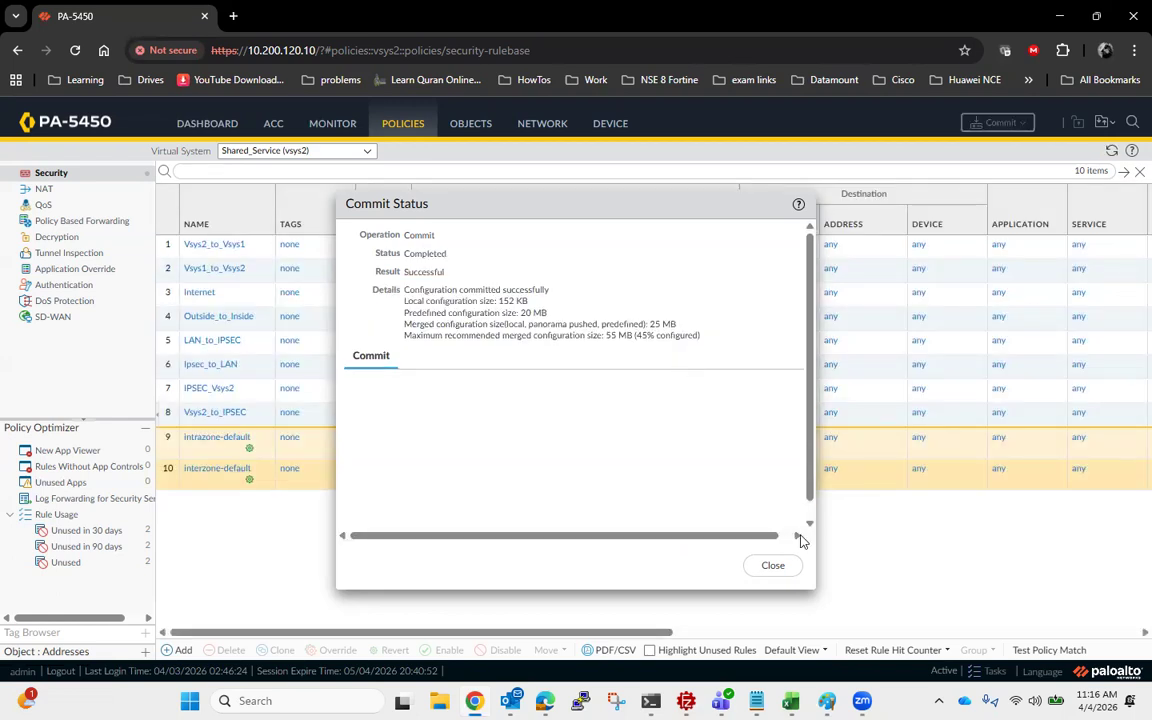
- Close the commit status and check the tunnel and IKE status of IPSEC_FGT in the IPSec tunnel list
left_click(773, 565)
left_click(541, 124)
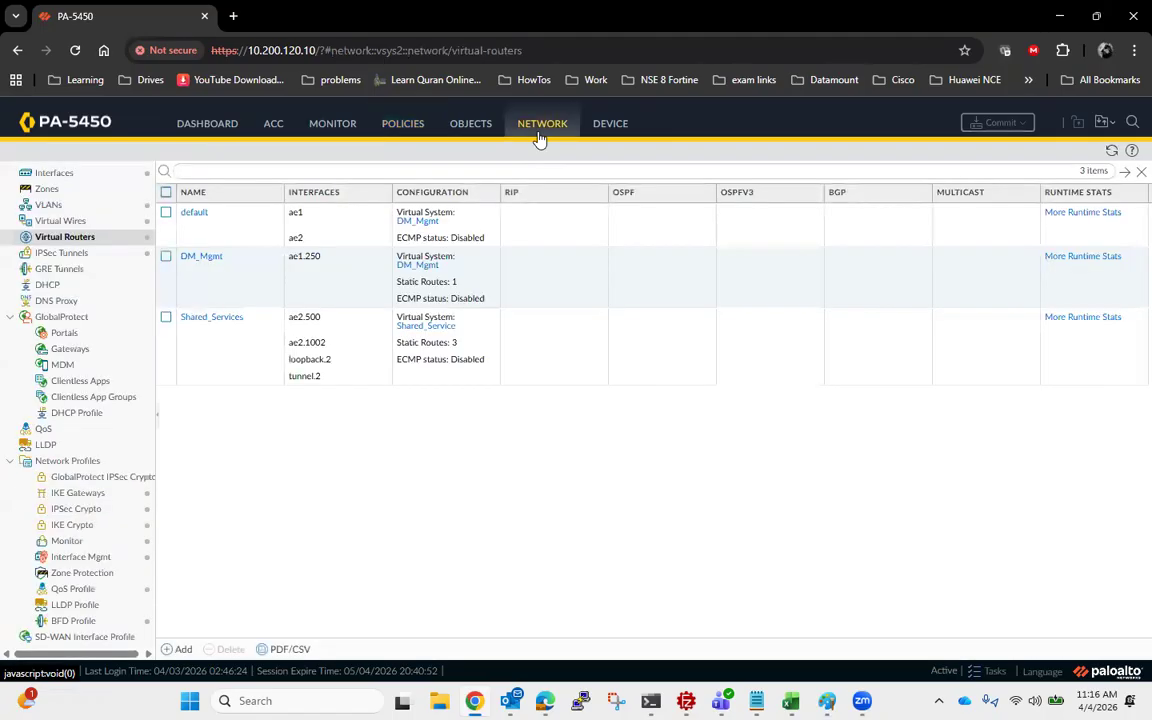
left_click(88, 255)
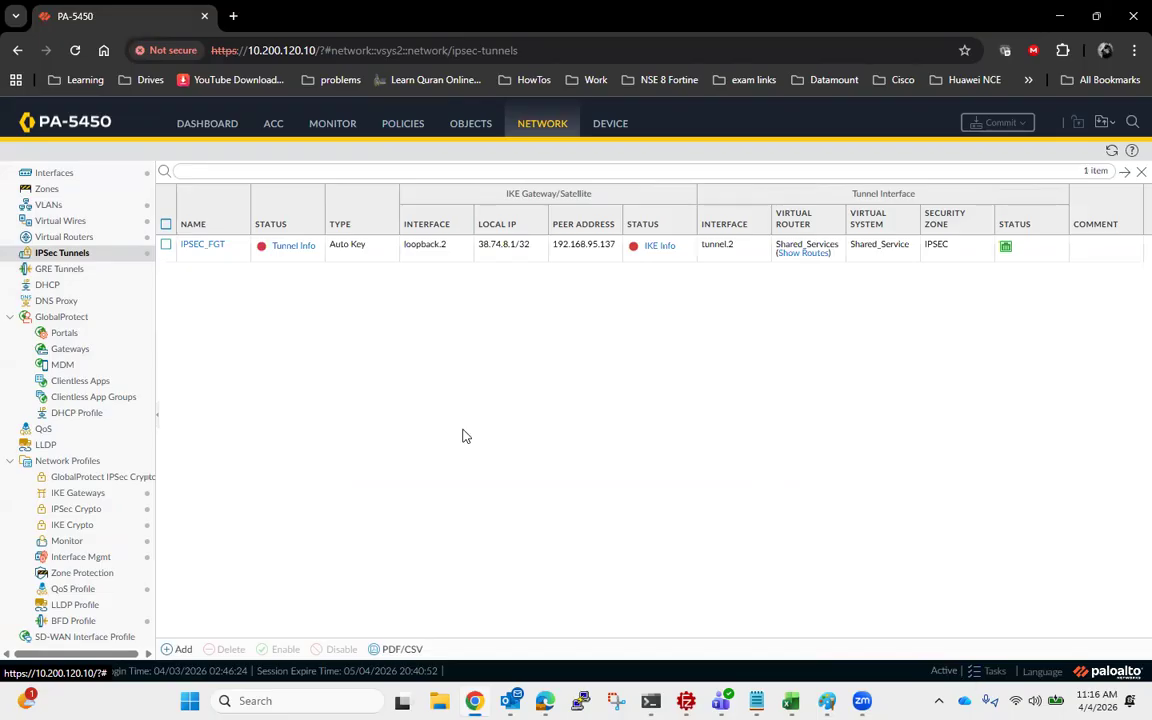
key("alt+Tab")
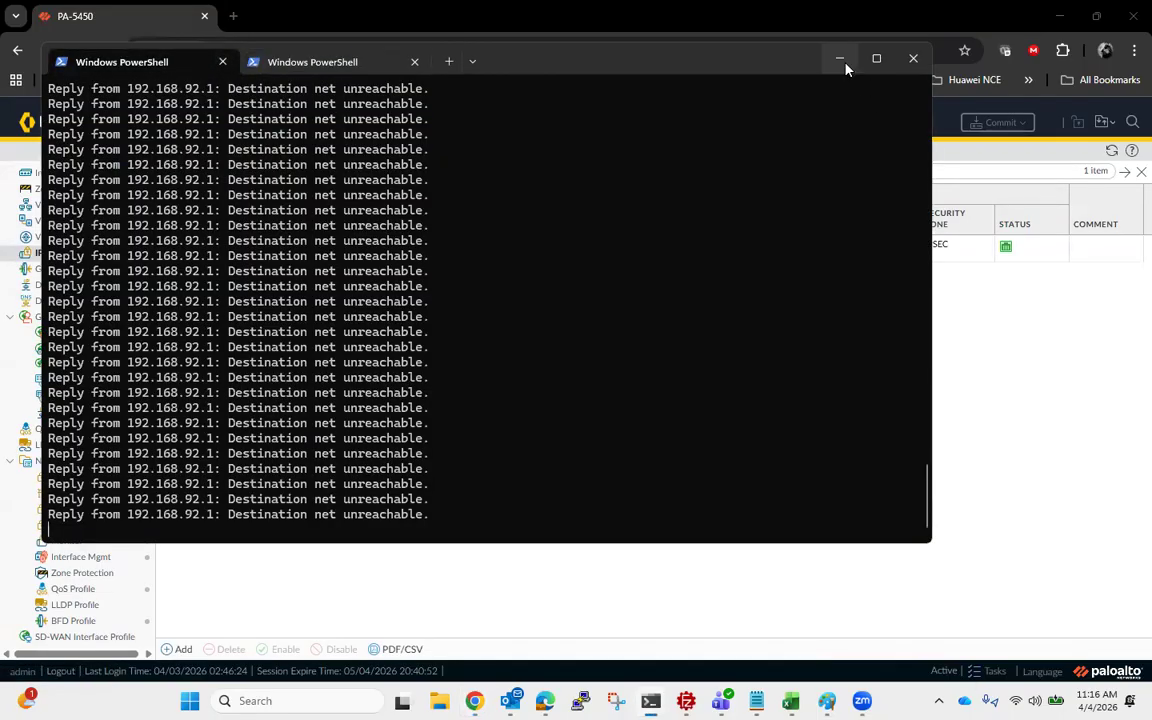
left_click(842, 62)
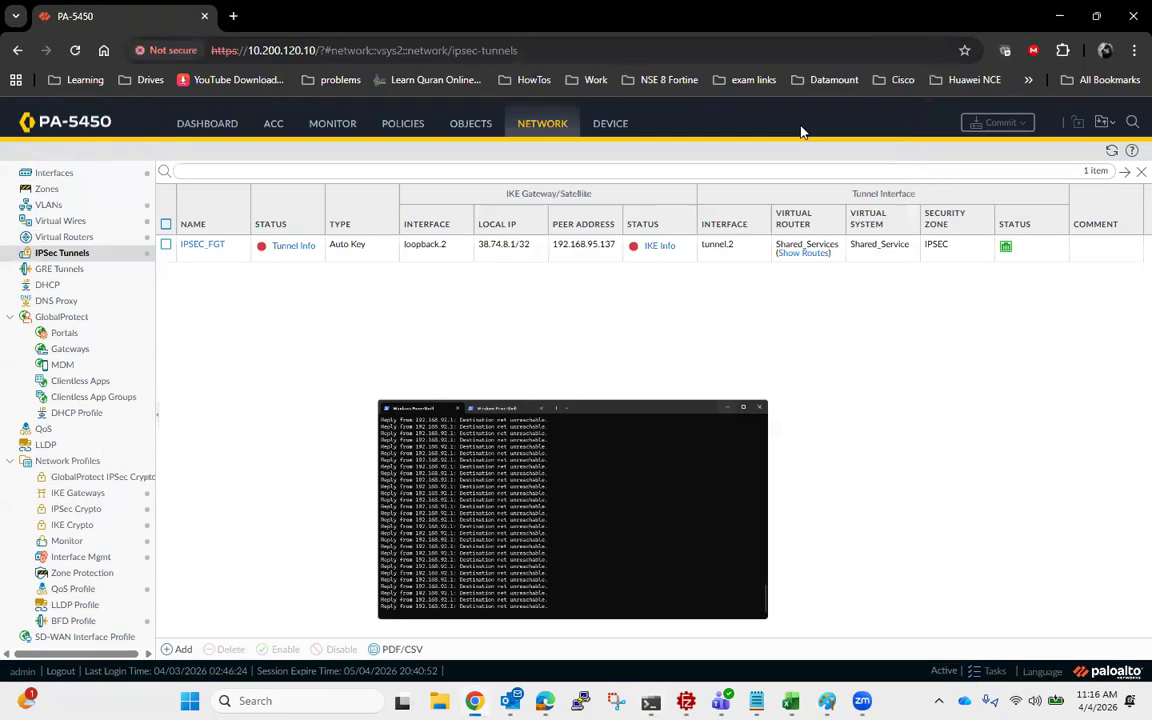
left_click(87, 256)
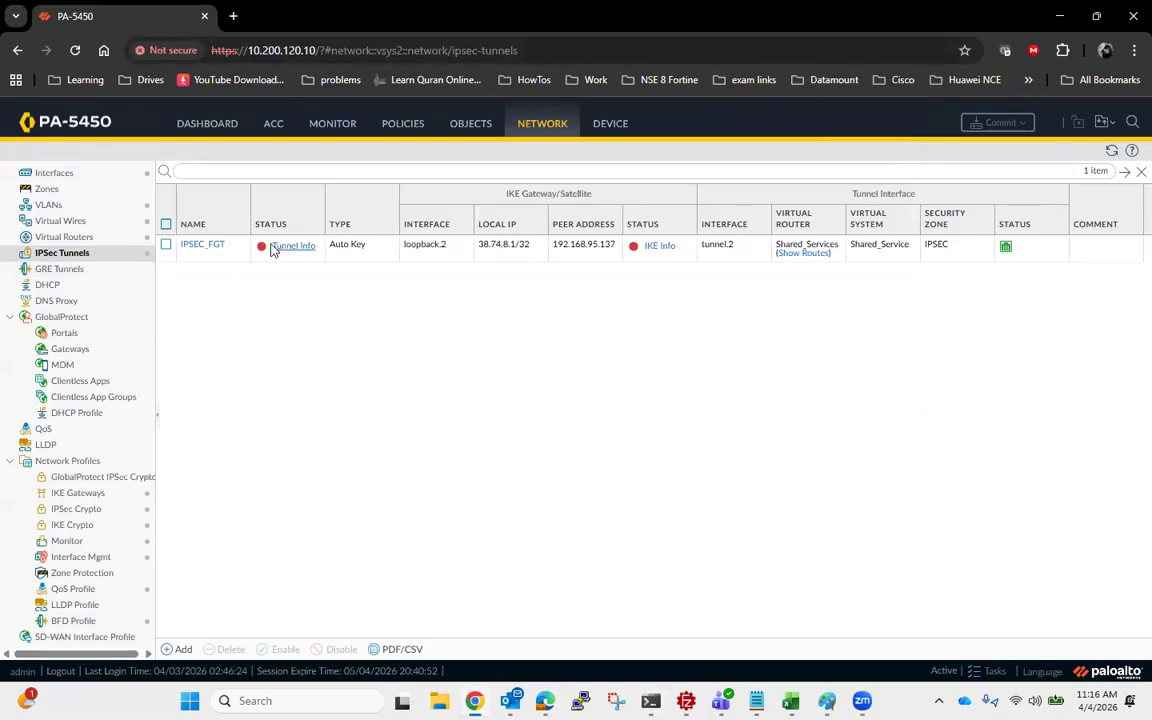
left_click(112, 252)
left_click(74, 254)
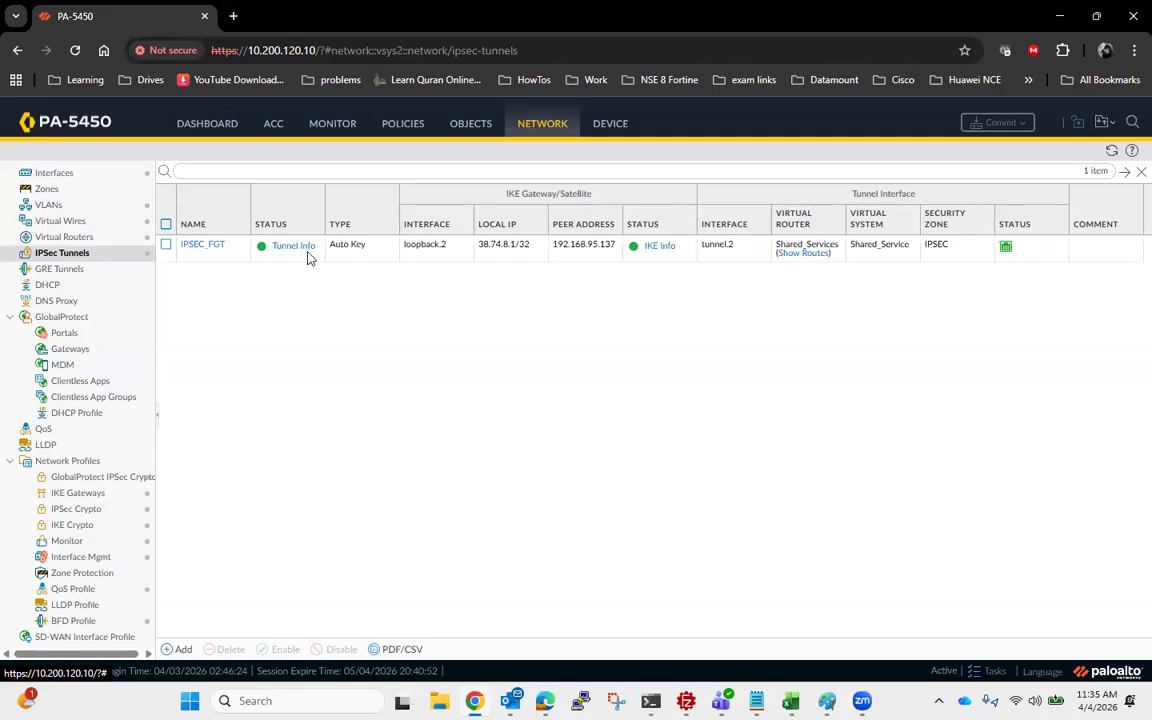
- Review the running pings to 172.25.25.1 and 172.20.1.38 in PowerShell to verify connectivity through the tunnel
left_click(651, 701)
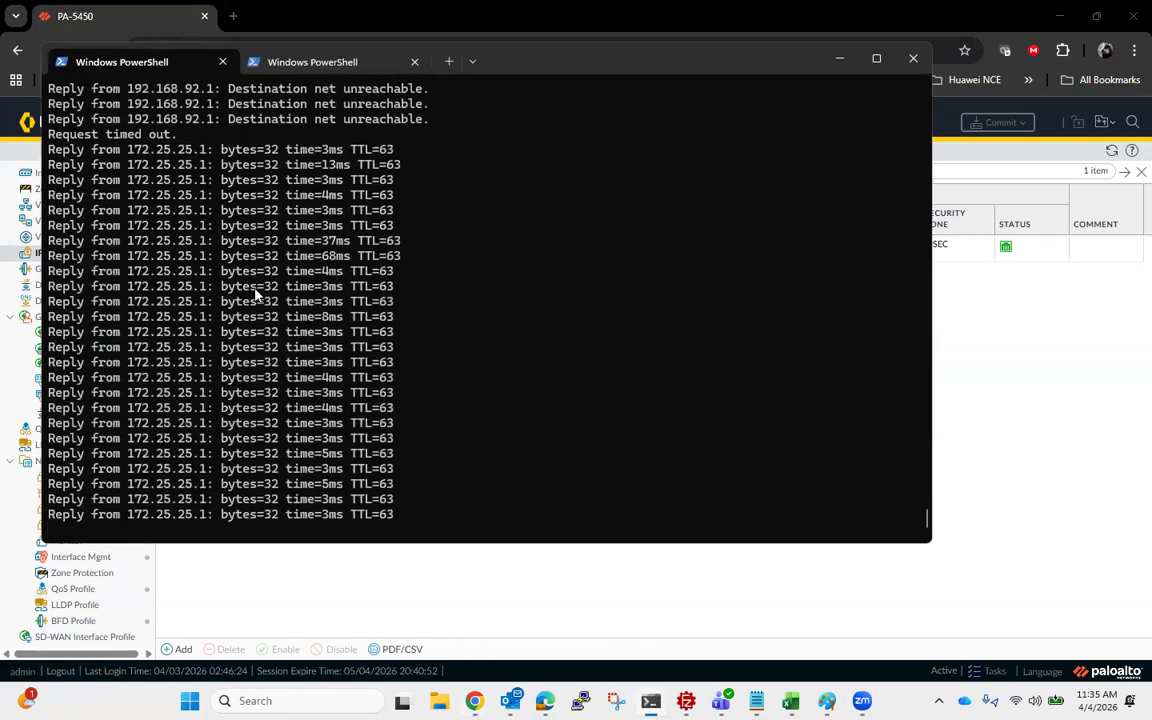
scroll(237, 226, "up", 3)
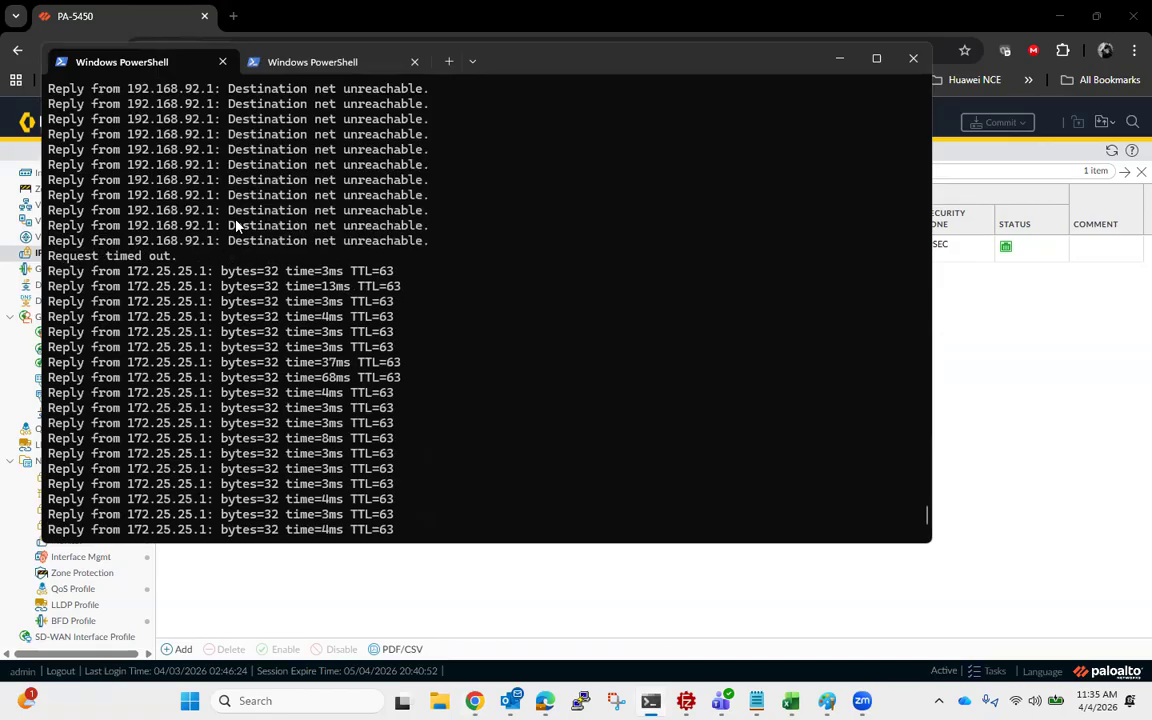
left_click(310, 62)
scroll(301, 253, "up", 6)
scroll(302, 255, "down", 2)
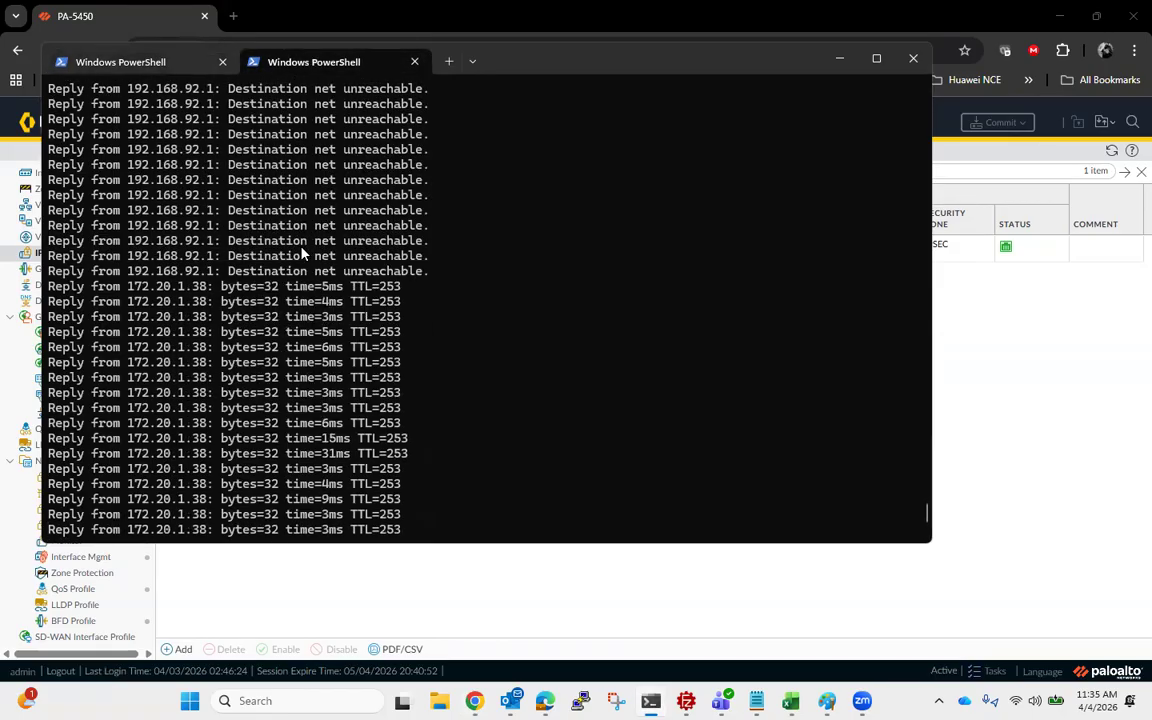
scroll(302, 255, "down", 5)
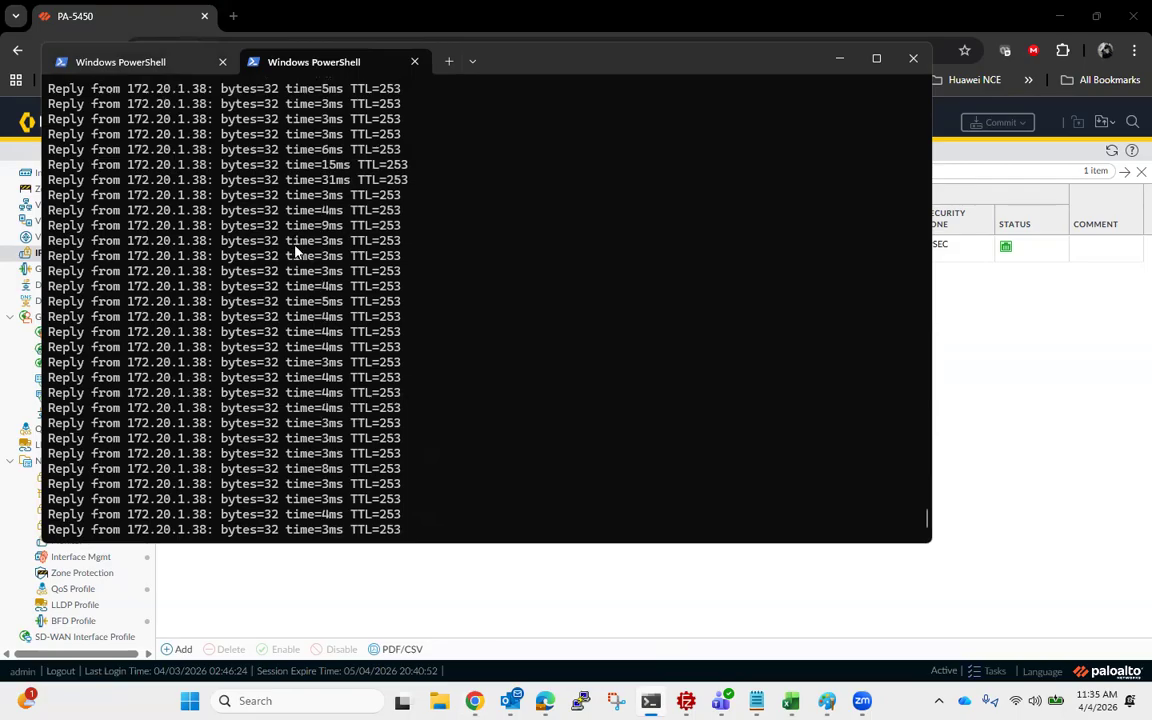
- Minimize PowerShell and log out of the firewall's web interface
left_click(839, 58)
left_click(66, 673)
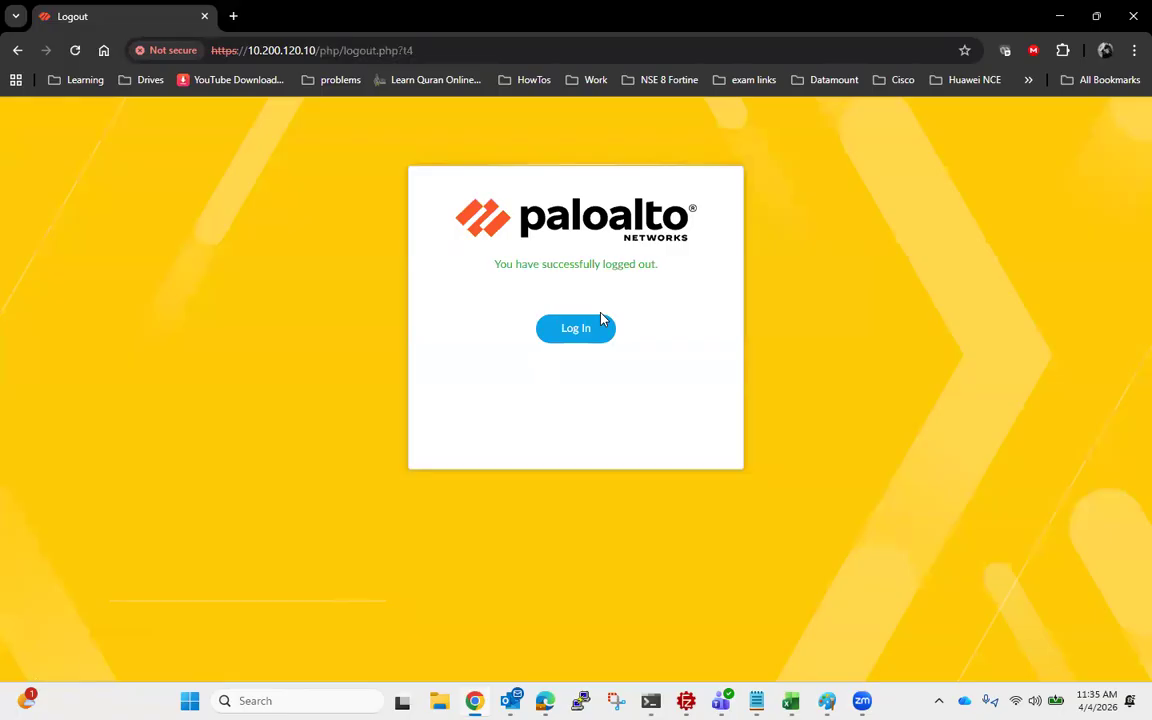
mouse_move(862, 700)
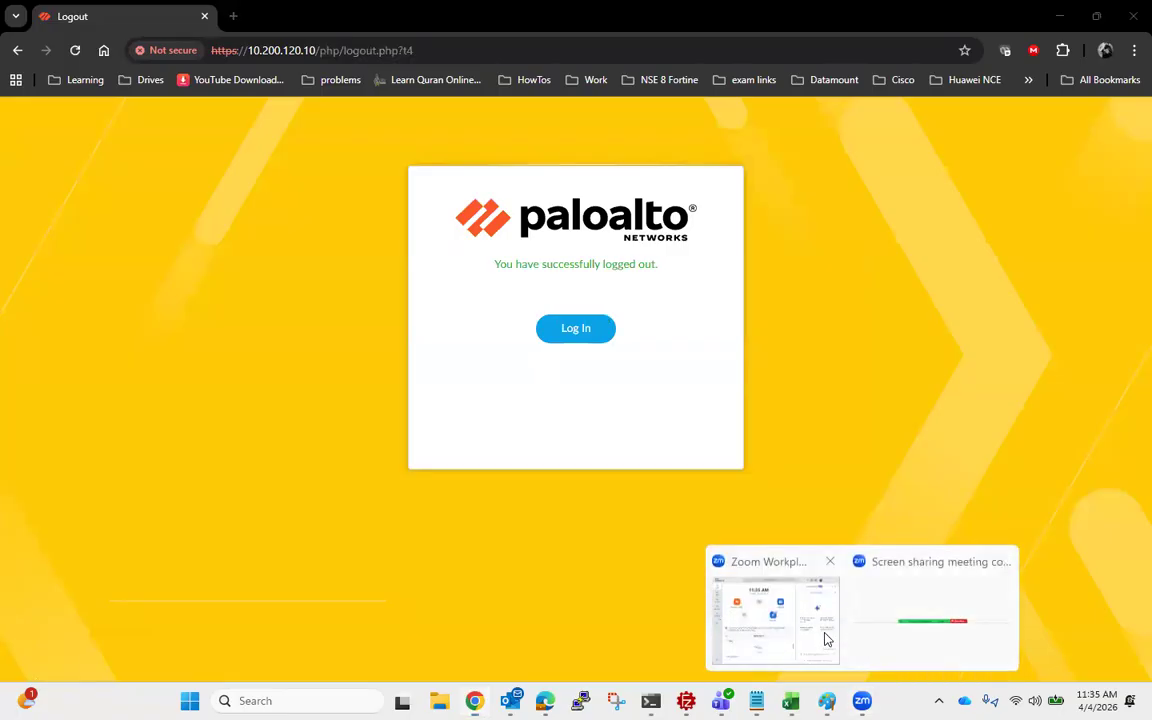